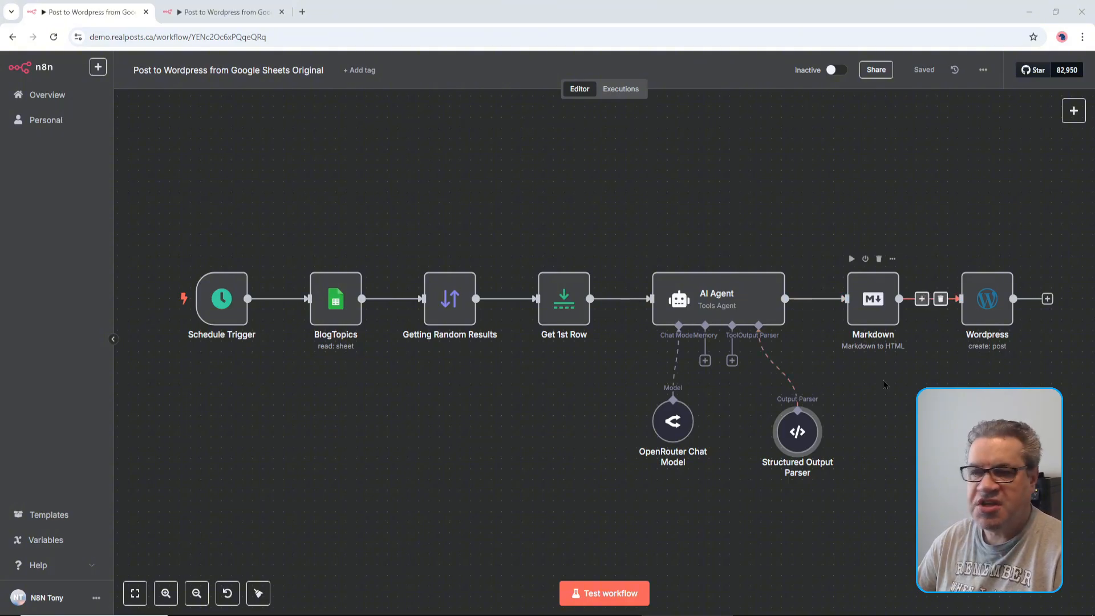
Step: Test the Post to Wordpress from Google Sheets Original workflow, then switch to the WordPress admin and refresh the posts list
{"action": "left_click", "coordinate": [587, 593]}
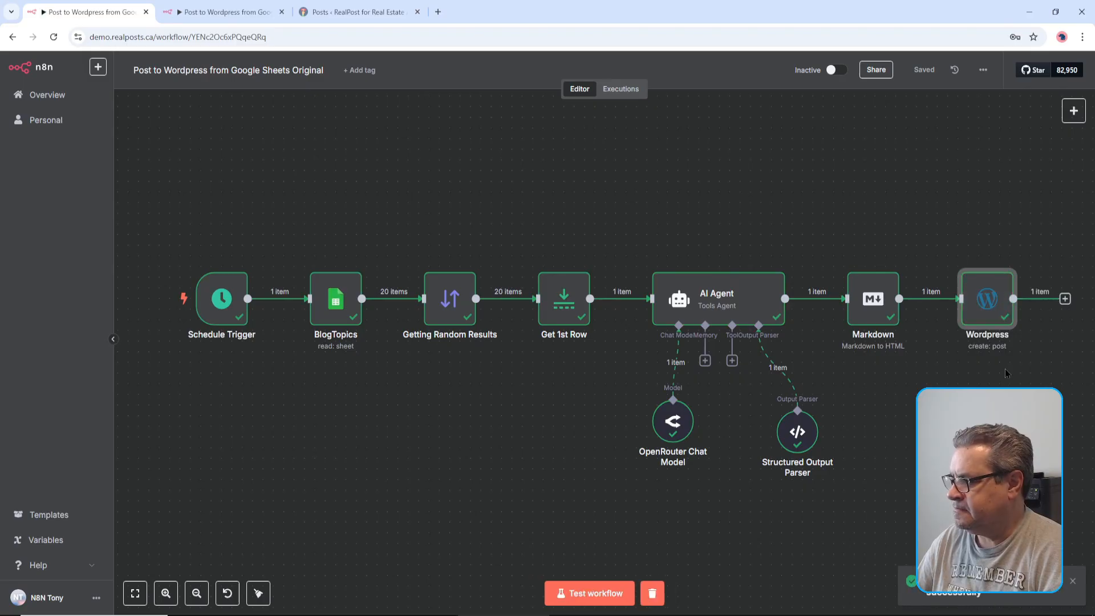
{"action": "left_click", "coordinate": [333, 12]}
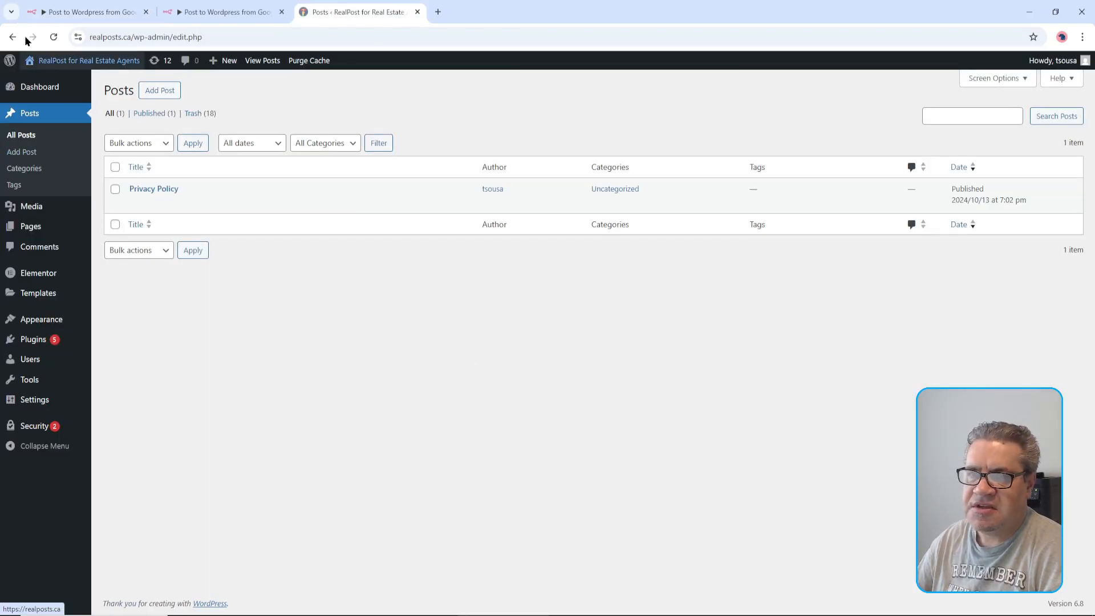
{"action": "left_click", "coordinate": [54, 37]}
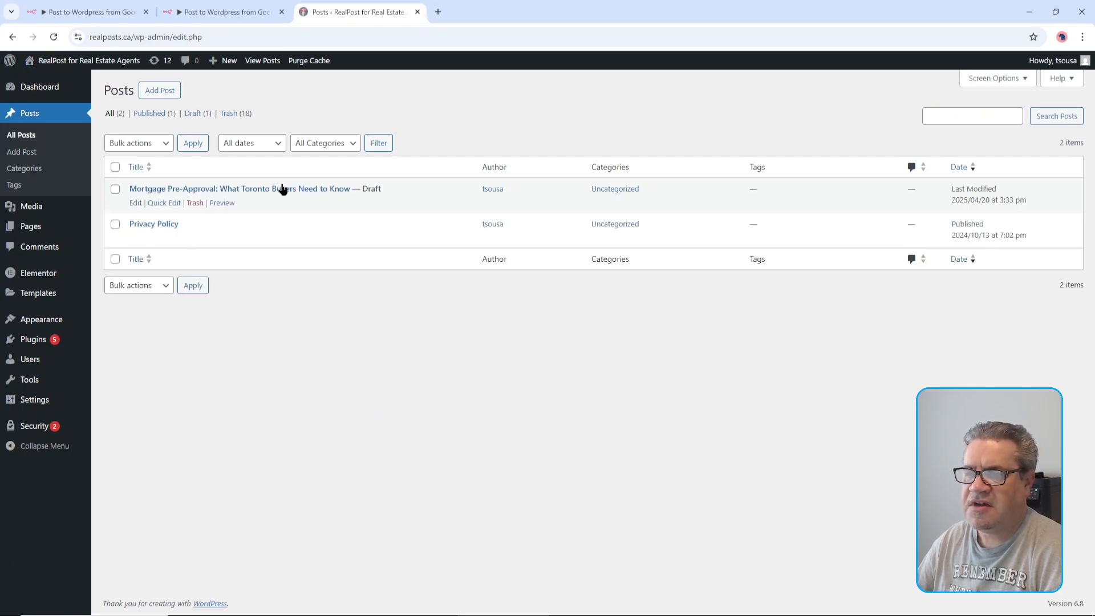
Step: Open the draft "Mortgage Pre-Approval: What Toronto Buyers Need to Know" and examine its title, body content and publishing settings
{"action": "left_click", "coordinate": [283, 188]}
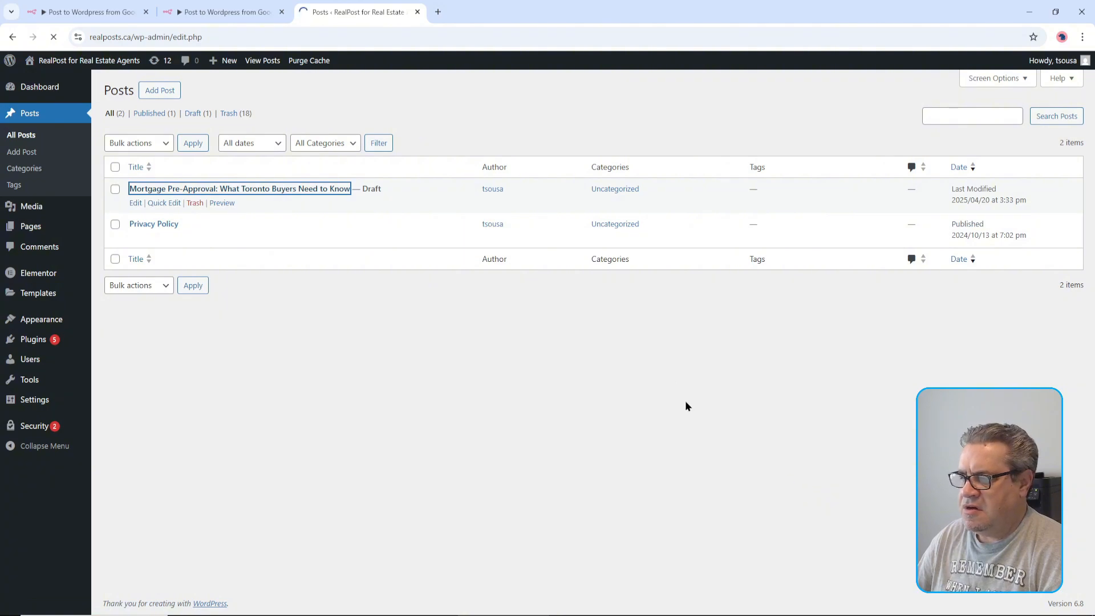
{"action": "scroll", "coordinate": [875, 408], "scroll_direction": "down", "scroll_amount": 3}
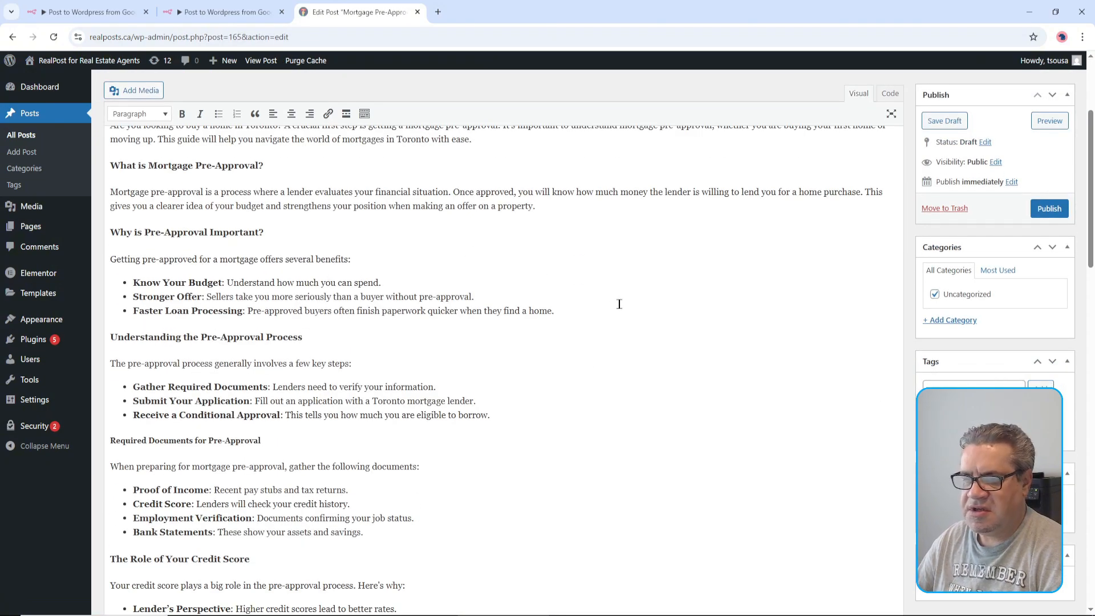
{"action": "scroll", "coordinate": [626, 391], "scroll_direction": "down", "scroll_amount": 10}
{"action": "scroll", "coordinate": [626, 392], "scroll_direction": "up", "scroll_amount": 5}
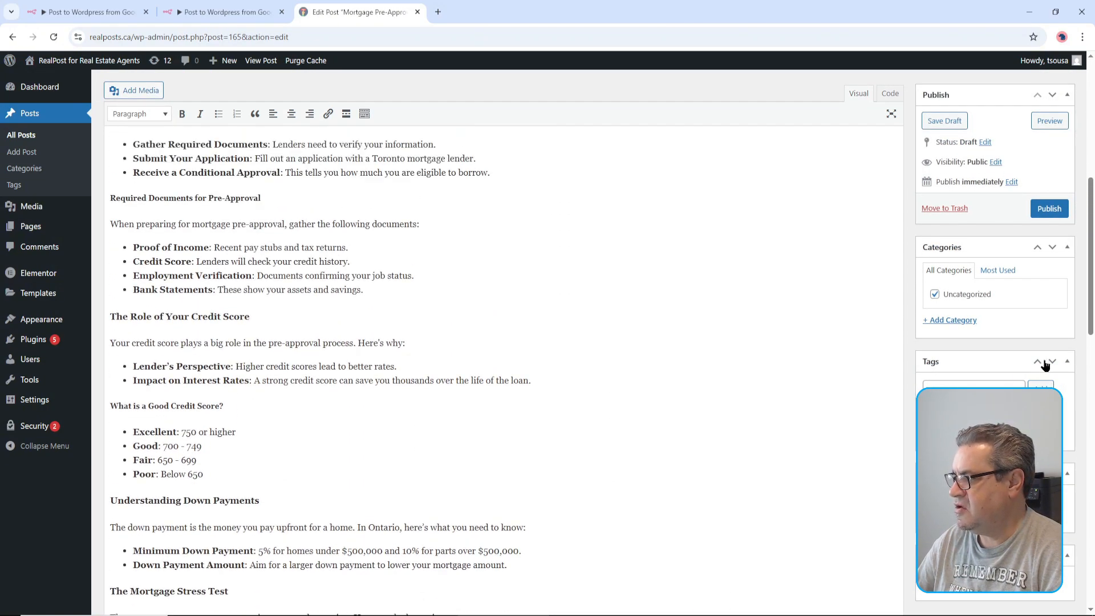
{"action": "scroll", "coordinate": [1046, 365], "scroll_direction": "up", "scroll_amount": 7}
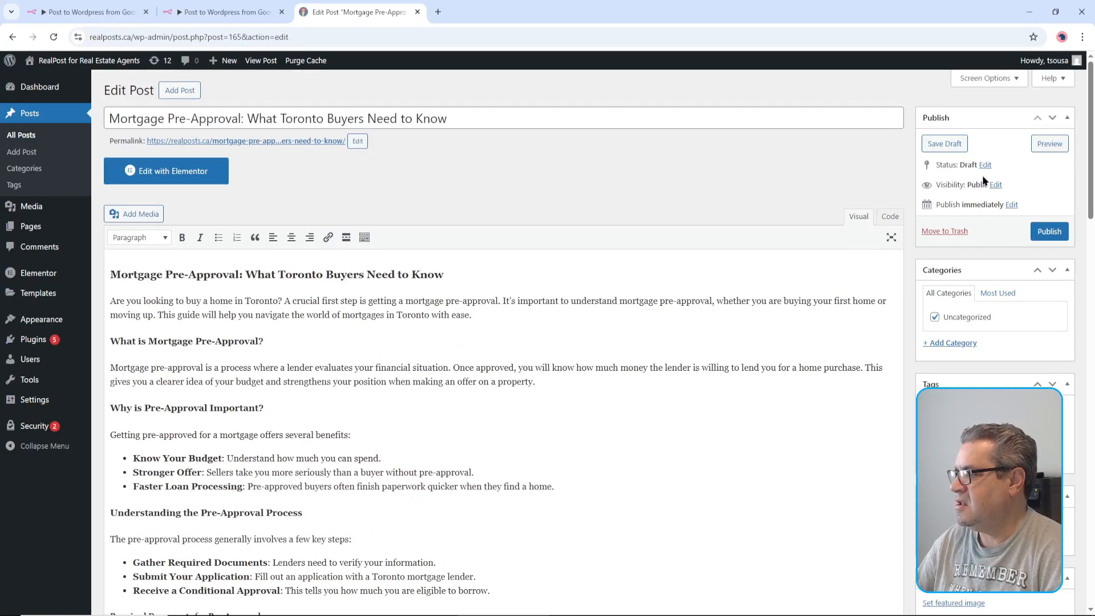
{"action": "scroll", "coordinate": [987, 169], "scroll_direction": "down", "scroll_amount": 4}
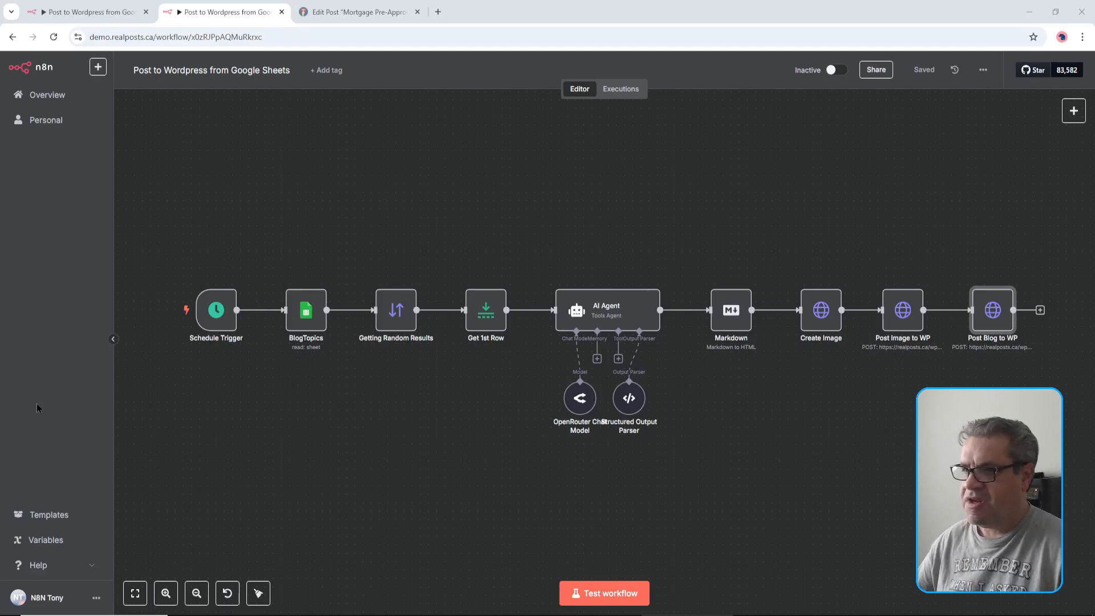
Step: Test the Post to Wordpress from Google Sheets workflow that includes the image creation nodes
{"action": "left_click", "coordinate": [626, 595]}
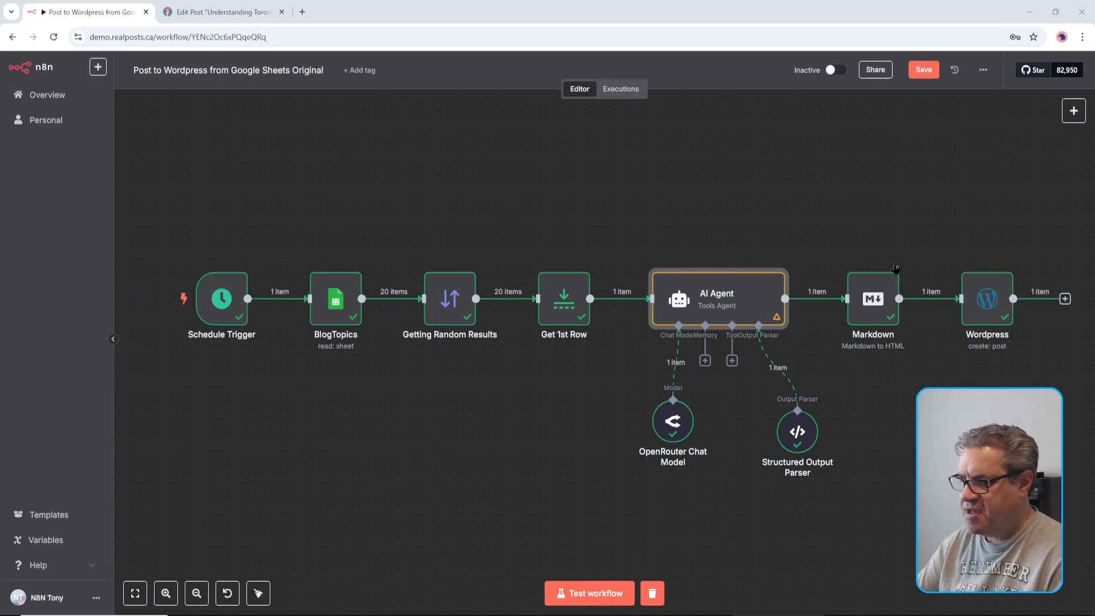
Step: Remove the AI Agent's empty System Message option and add it again in expression mode
{"action": "double_click", "coordinate": [738, 302]}
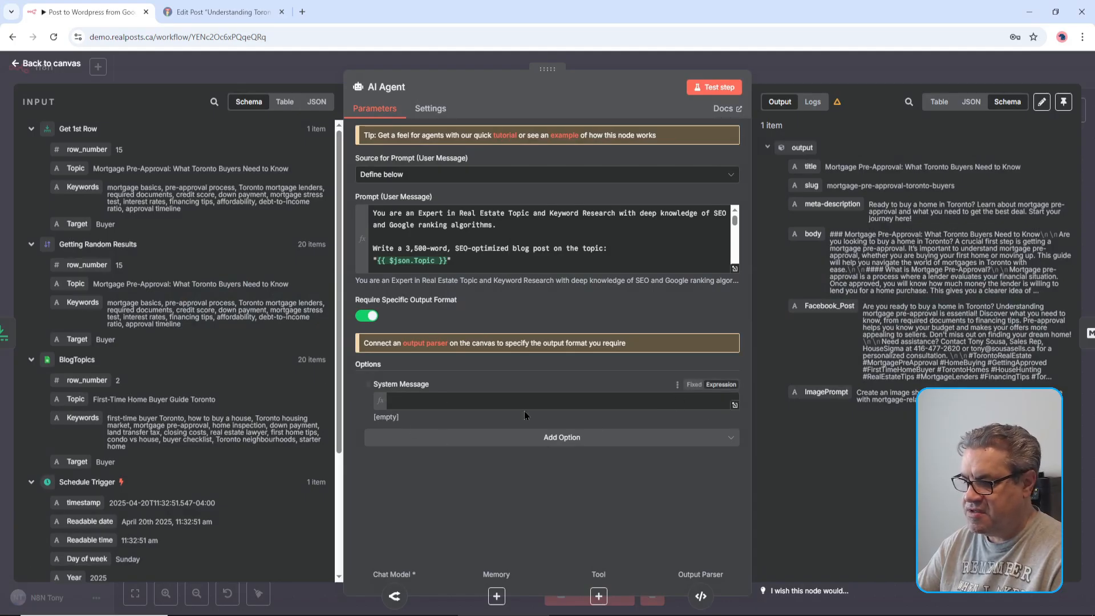
{"action": "left_click", "coordinate": [368, 386]}
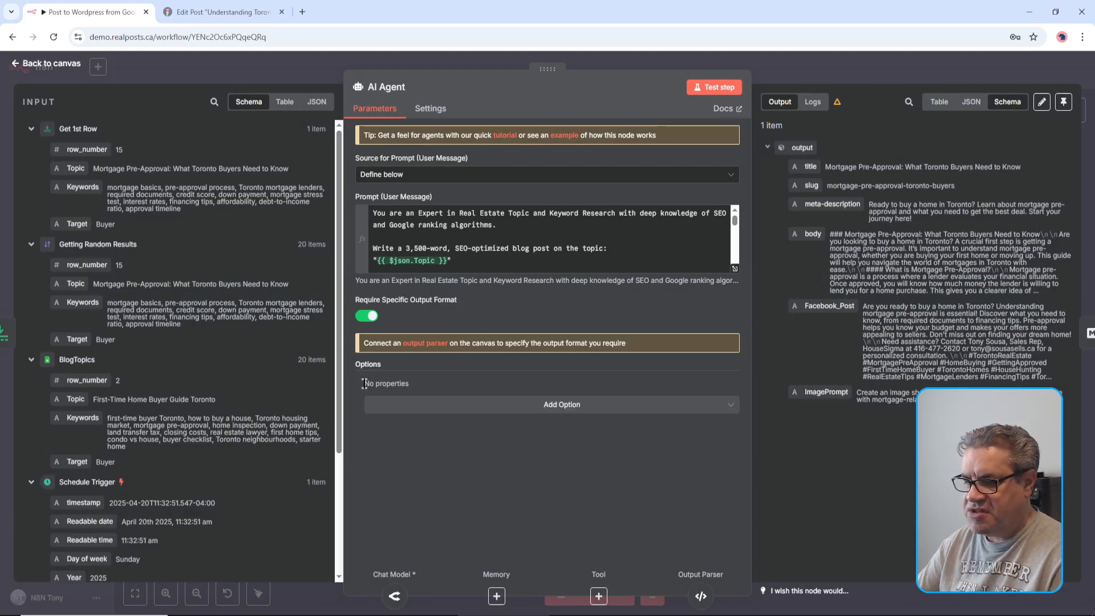
{"action": "left_click", "coordinate": [505, 403]}
{"action": "left_click", "coordinate": [438, 431]}
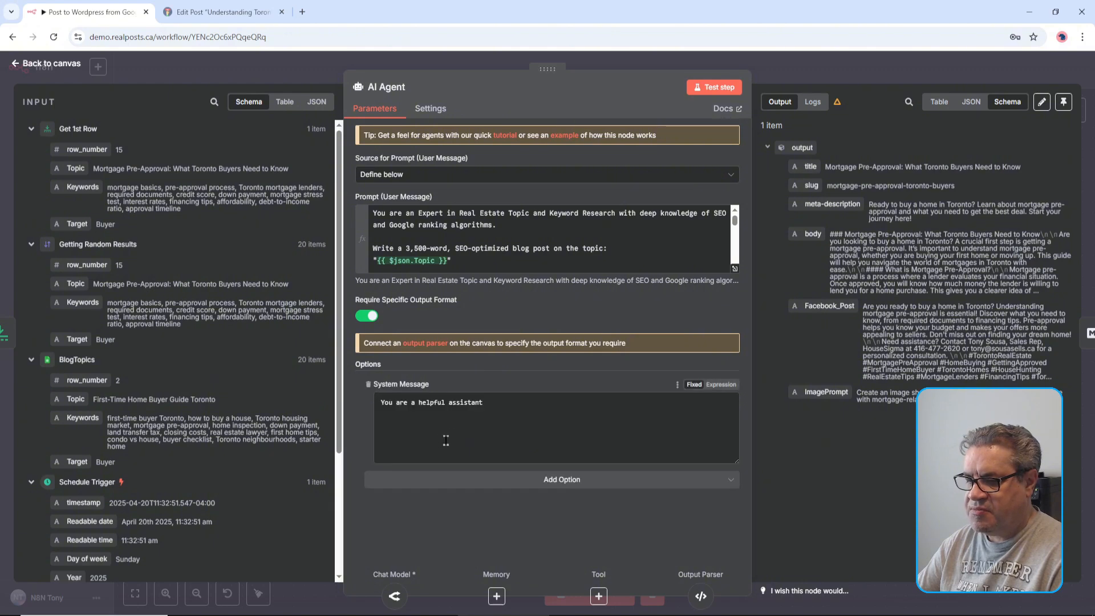
{"action": "left_click", "coordinate": [721, 385]}
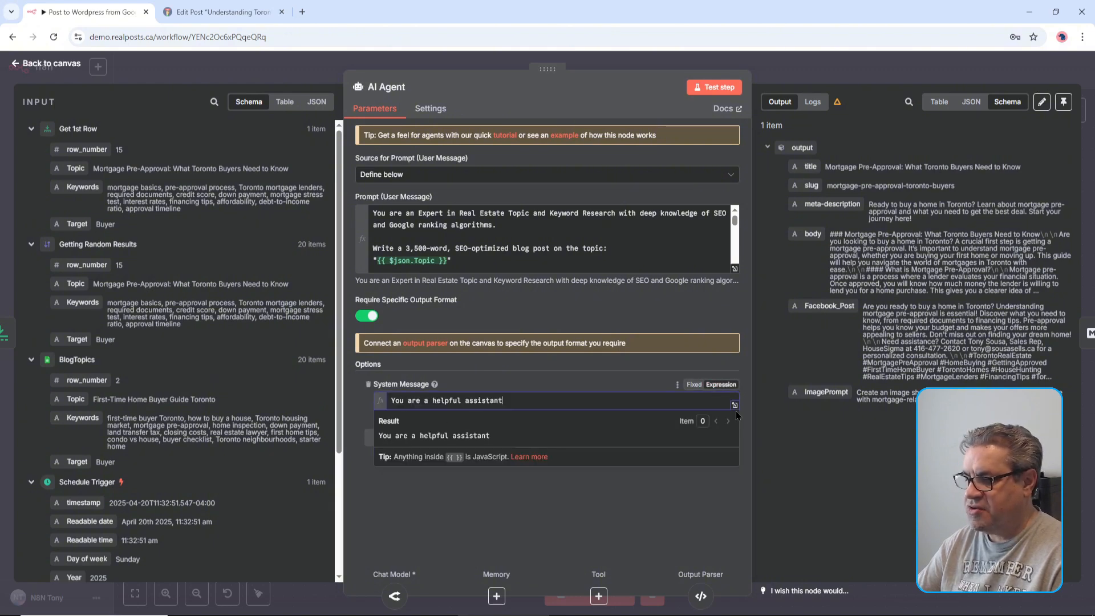
Step: Replace the system message with the expert content writer prompt containing Title, Body and ImagePrompt requirements plus a JSON output example with title, body and ImagePrompt
{"action": "left_click", "coordinate": [735, 405]}
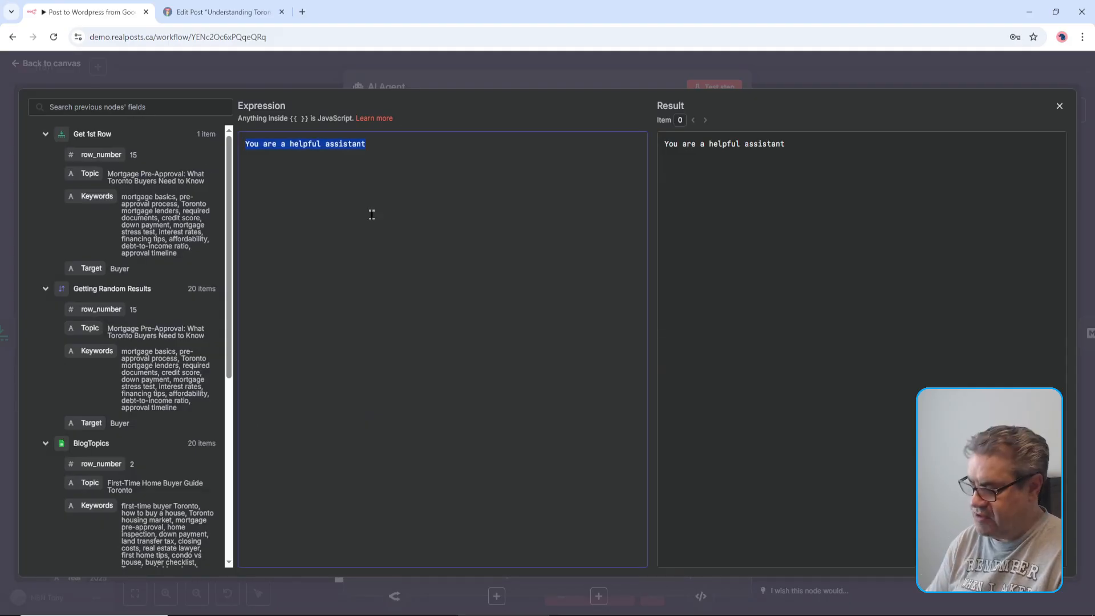
{"action": "key", "text": "BackSpace"}
{"action": "type", "text": "As an expert content writer, you are tasked with writing a blog post using this writing style:   Blog Post Requirements:  Title: Create a compelling and attention-grabbing title that is clickbaity but honest and includes relevant keywords naturally.  Body: 3500 to 4000 words about the topic, include the keywords as h2 h3 tags when possible, Write at a 5 grade lelve   ImagePrompt: Create a prompt that will generate an image relevant to the blog post topic, ensuring the prompt does not include images of children and does not add text to the images, do not include text in the images.       The output should be in json like this: {     \"title\": \"Title of Blog Post\",     \"body\":\"Here's the blog post content\",     \"ImagePrompt\":\"Create a Image for the blog post\" }"}
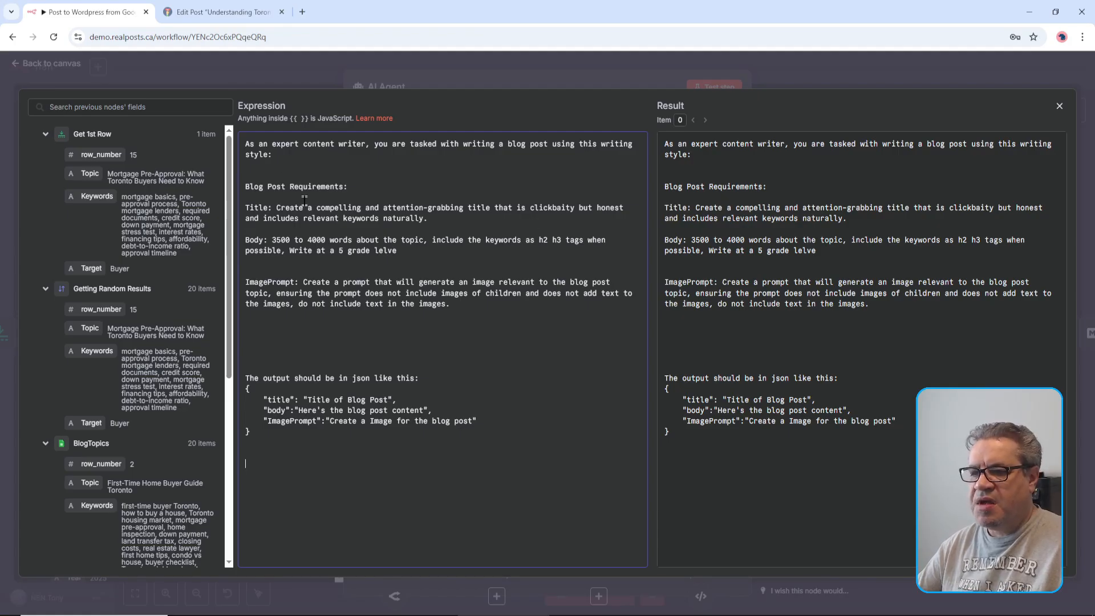
{"action": "double_click", "coordinate": [251, 283]}
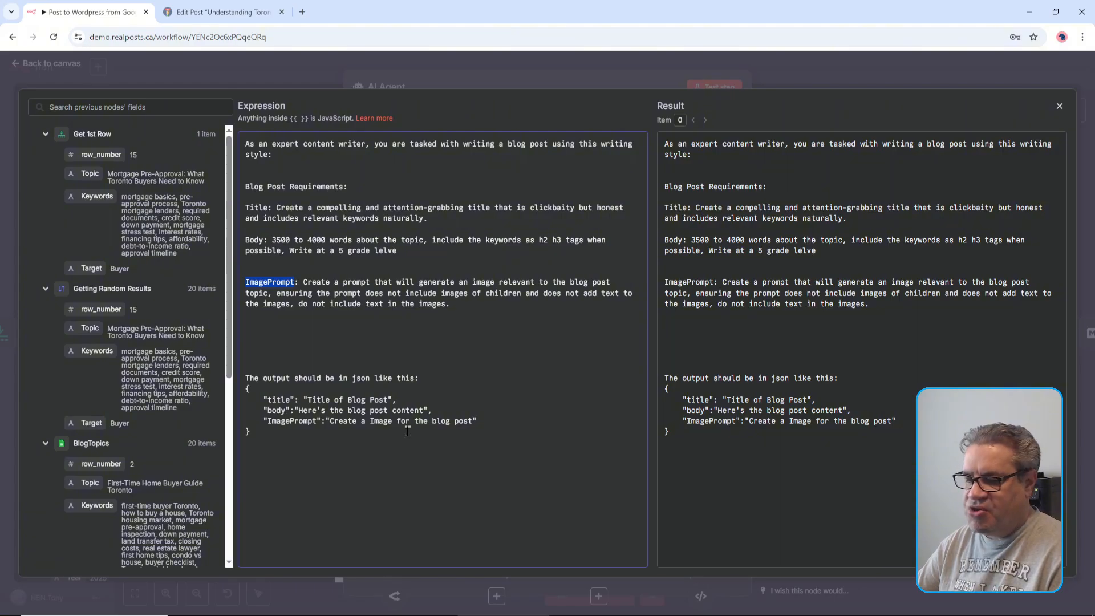
{"action": "left_click", "coordinate": [1060, 106]}
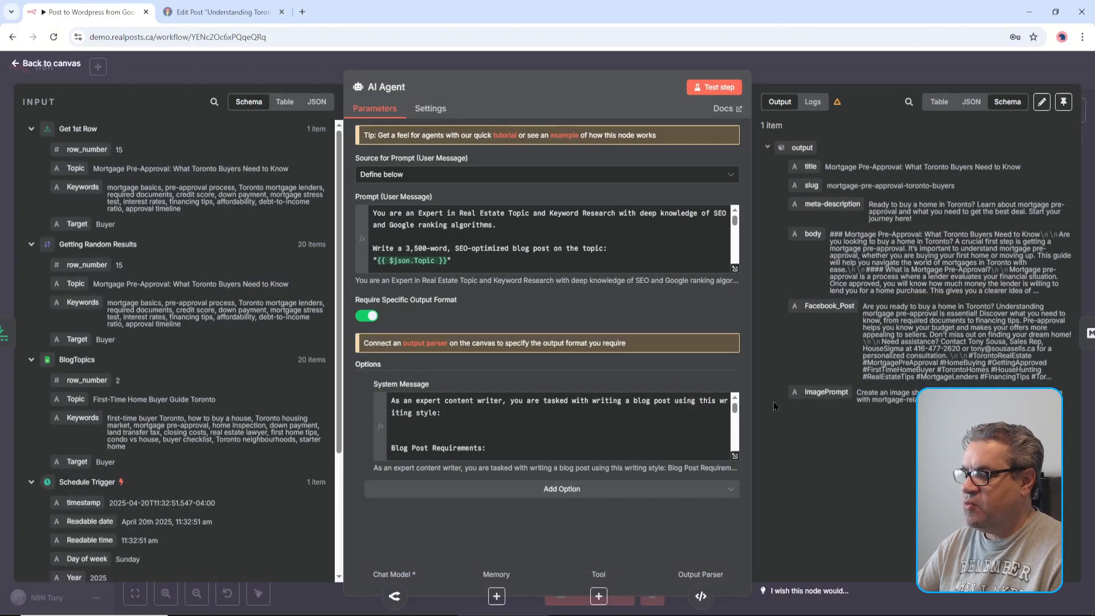
{"action": "left_click", "coordinate": [774, 60]}
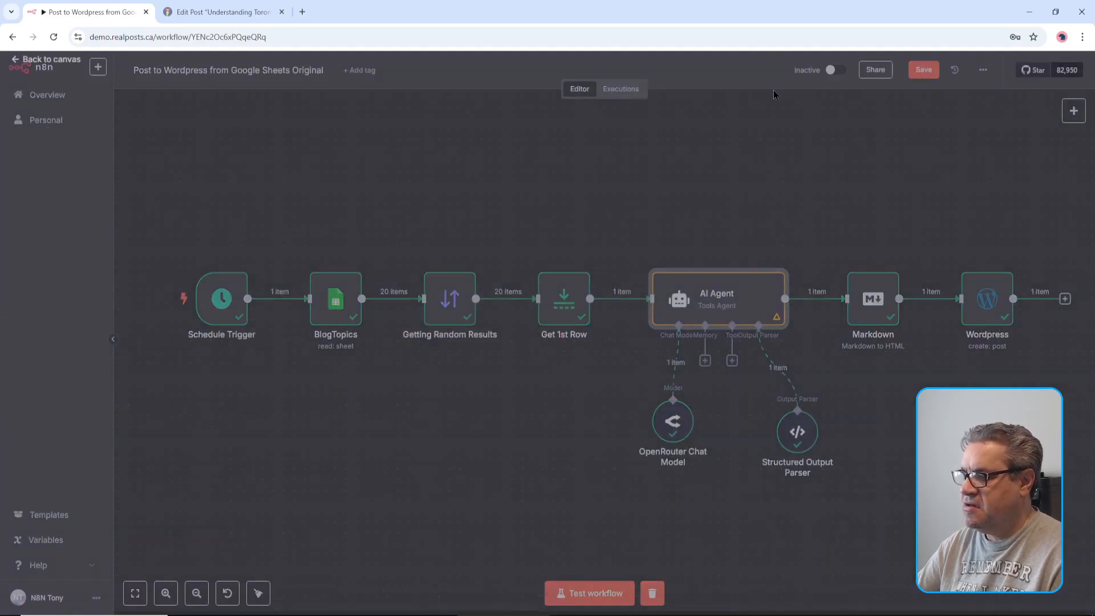
Step: Replace the Structured Output Parser's JSON example with one containing only the title, body and ImagePrompt fields
{"action": "left_click", "coordinate": [804, 439]}
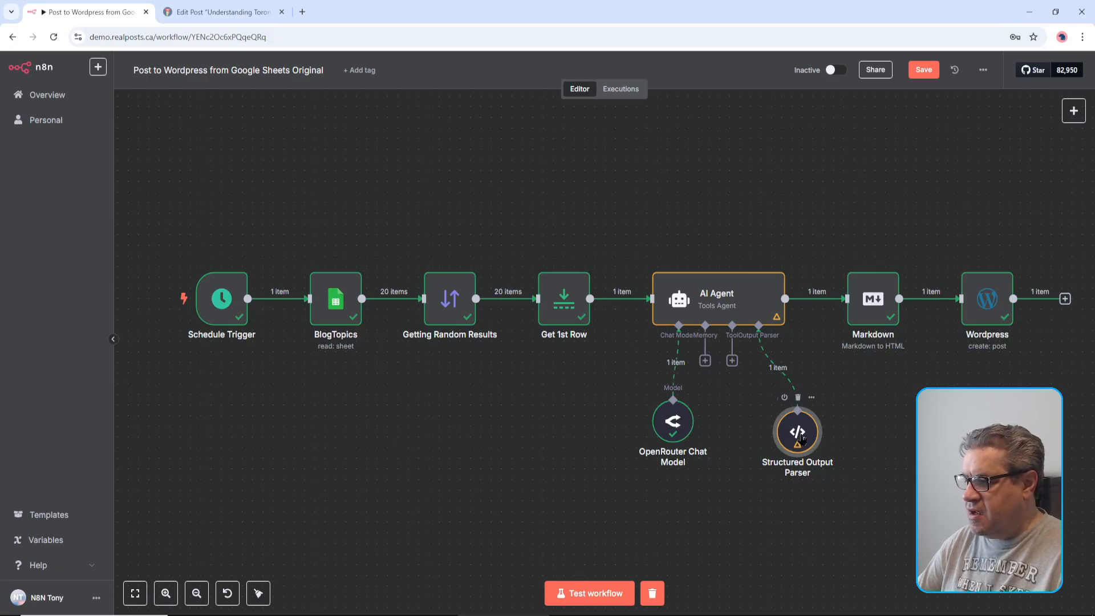
{"action": "double_click", "coordinate": [802, 439]}
{"action": "left_click_drag", "start_coordinate": [475, 240], "coordinate": [240, 193]}
{"action": "type", "text": "{     \"title\": \"Title of Blog Post\",     \"body\":\"Here's the blog post content\",     \"ImagePrompt\":\"Create a Image for the blog post\" }"}
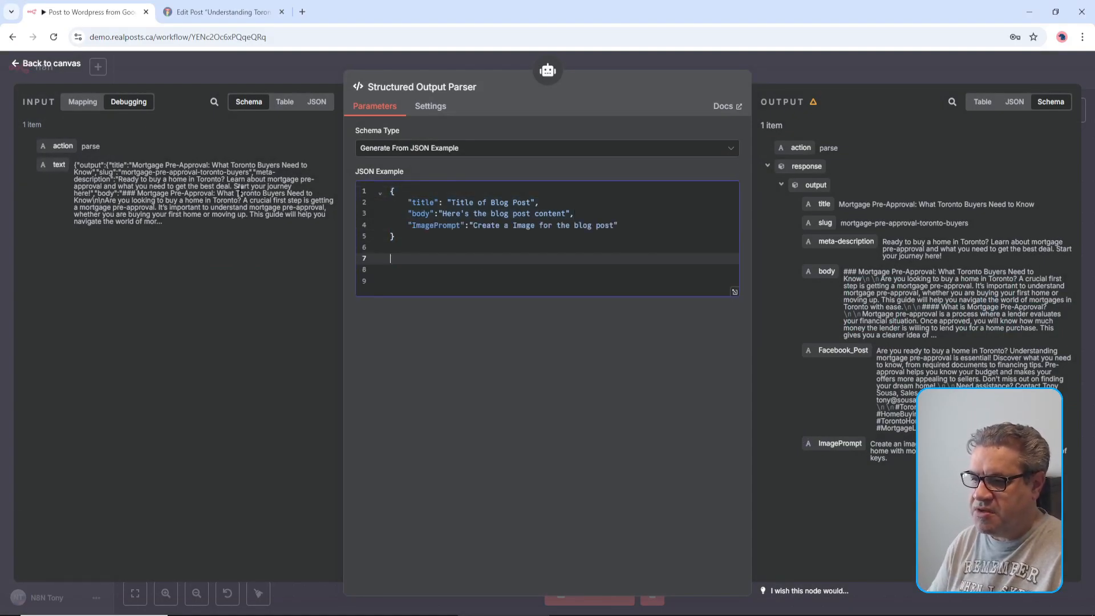
{"action": "key", "text": "Down"}
{"action": "key", "text": "Down"}
{"action": "key", "text": "Down"}
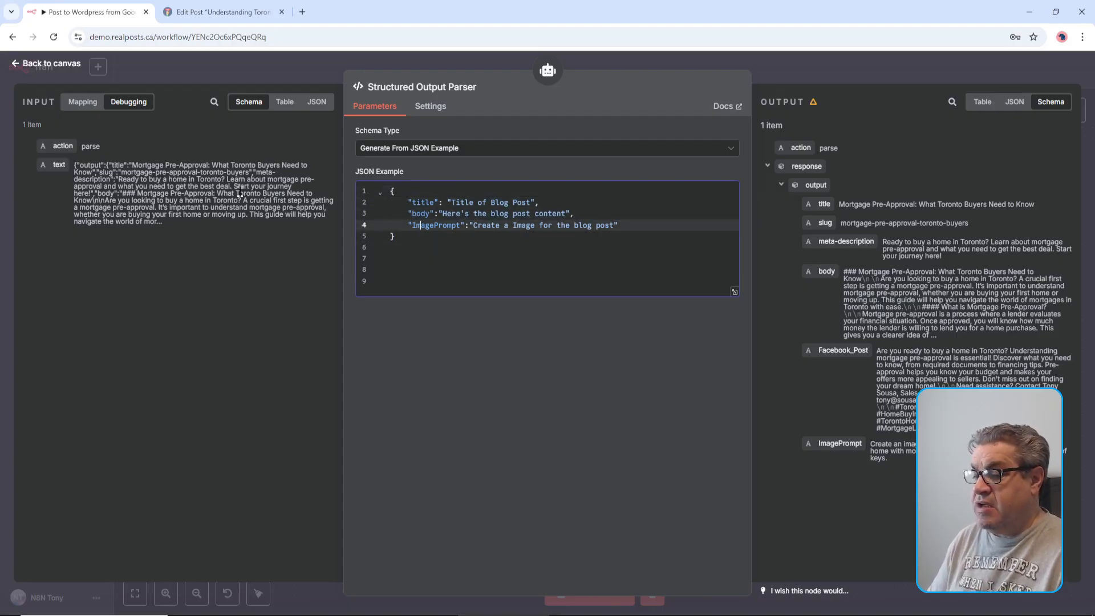
{"action": "key", "text": "Up"}
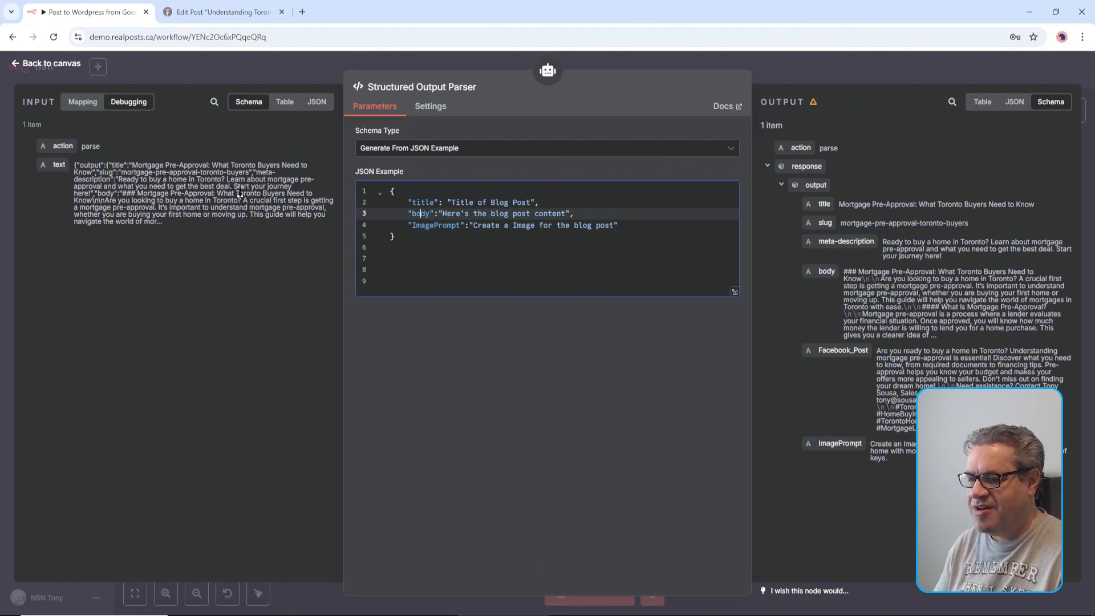
{"action": "key", "text": "Down"}
{"action": "key", "text": "Down"}
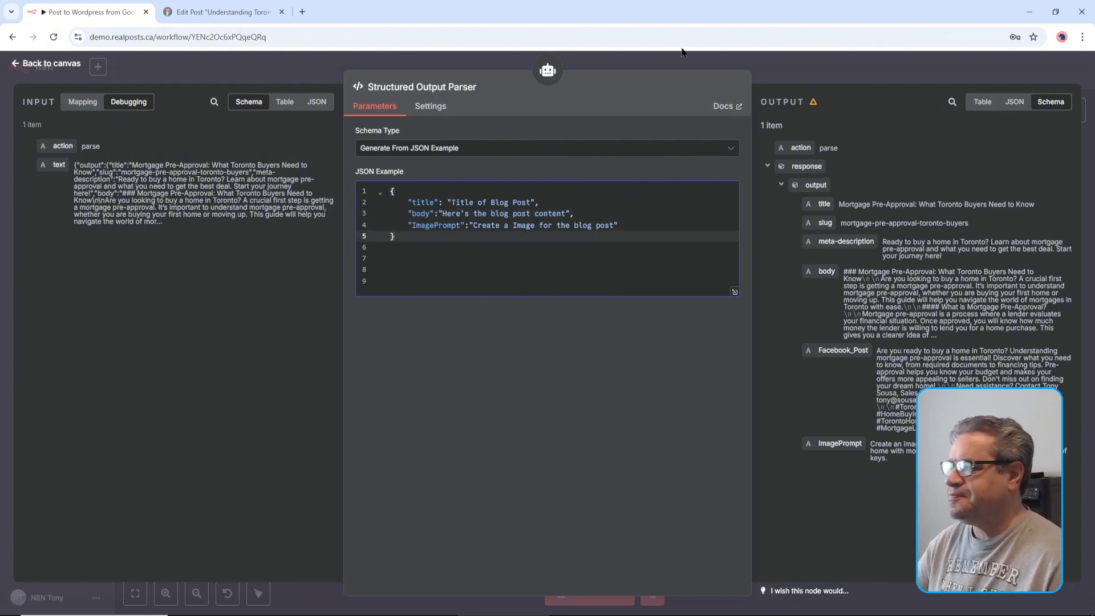
{"action": "left_click", "coordinate": [800, 71]}
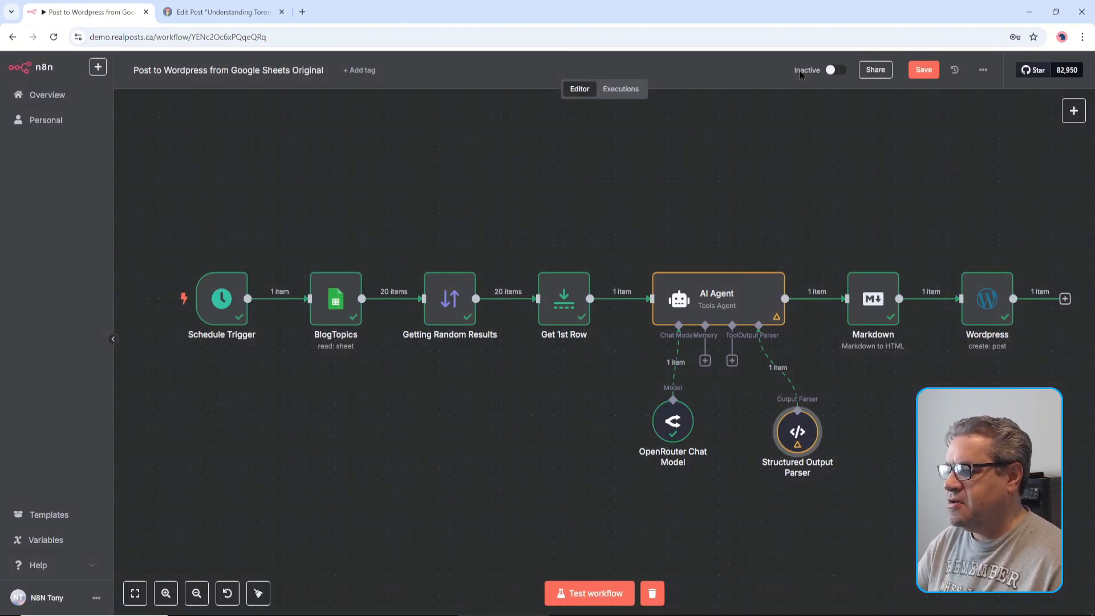
Step: Check the AI Agent's system message against the parser's JSON format and test the AI Agent step
{"action": "double_click", "coordinate": [736, 307]}
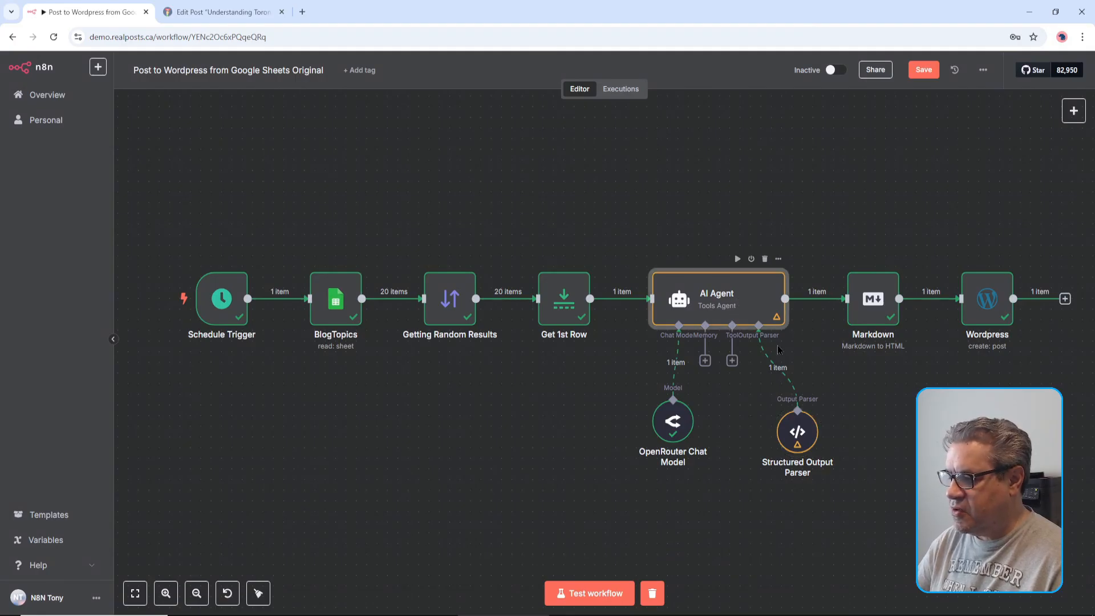
{"action": "scroll", "coordinate": [540, 415], "scroll_direction": "down", "scroll_amount": 10}
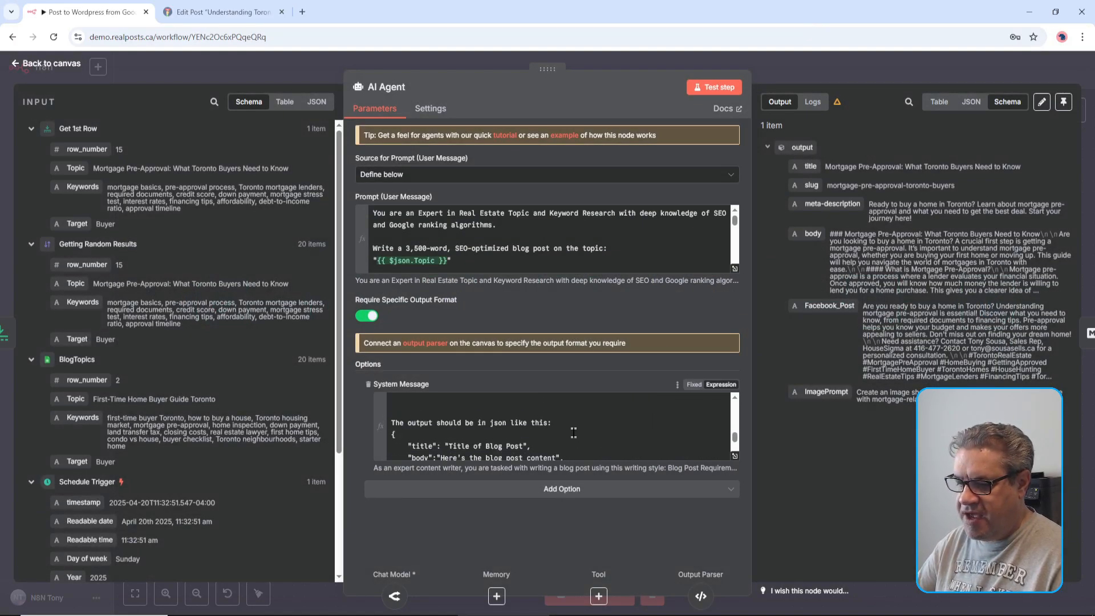
{"action": "scroll", "coordinate": [583, 430], "scroll_direction": "up", "scroll_amount": 3}
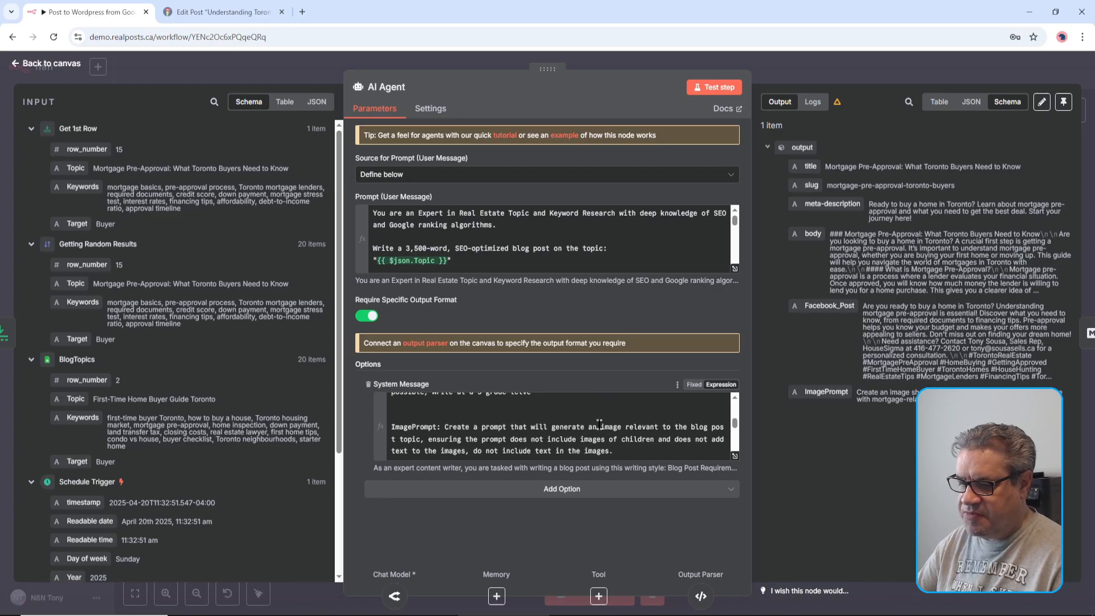
{"action": "left_click", "coordinate": [734, 456]}
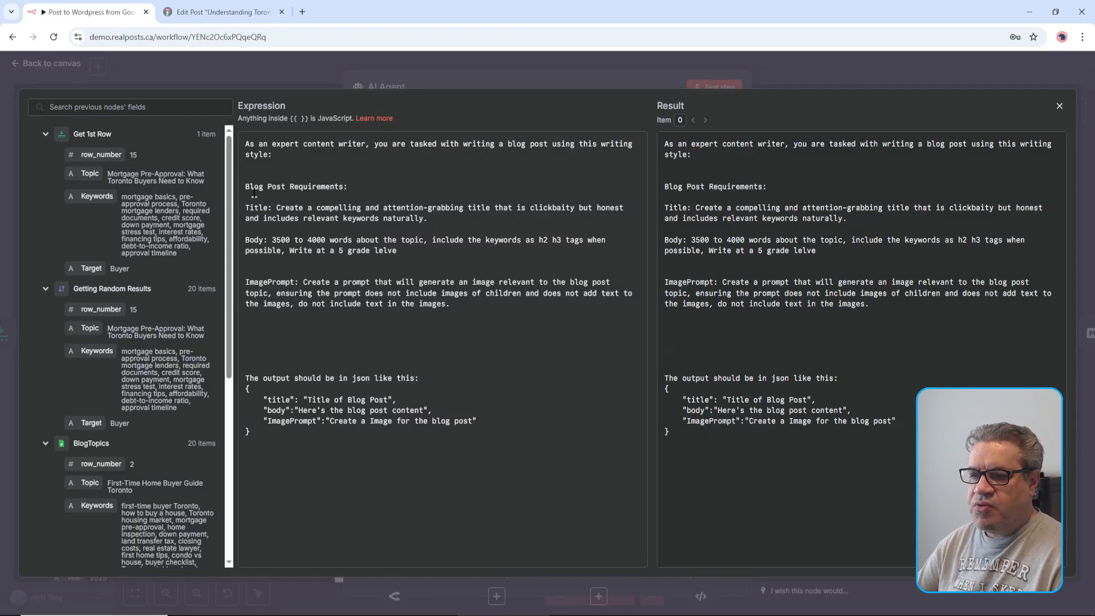
{"action": "left_click_drag", "start_coordinate": [254, 186], "coordinate": [416, 182]}
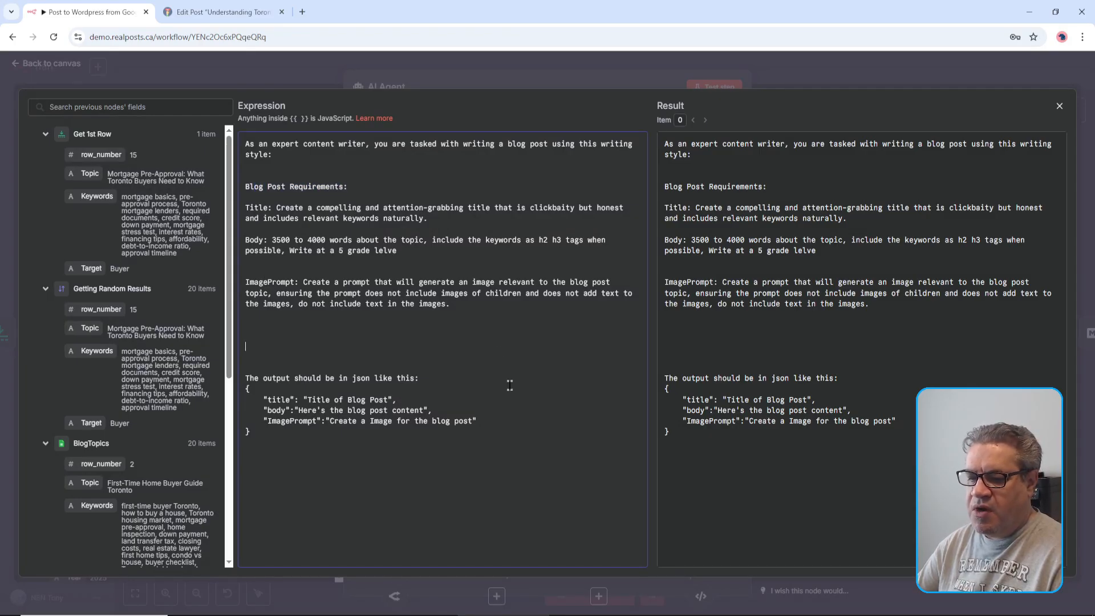
{"action": "left_click", "coordinate": [1059, 107]}
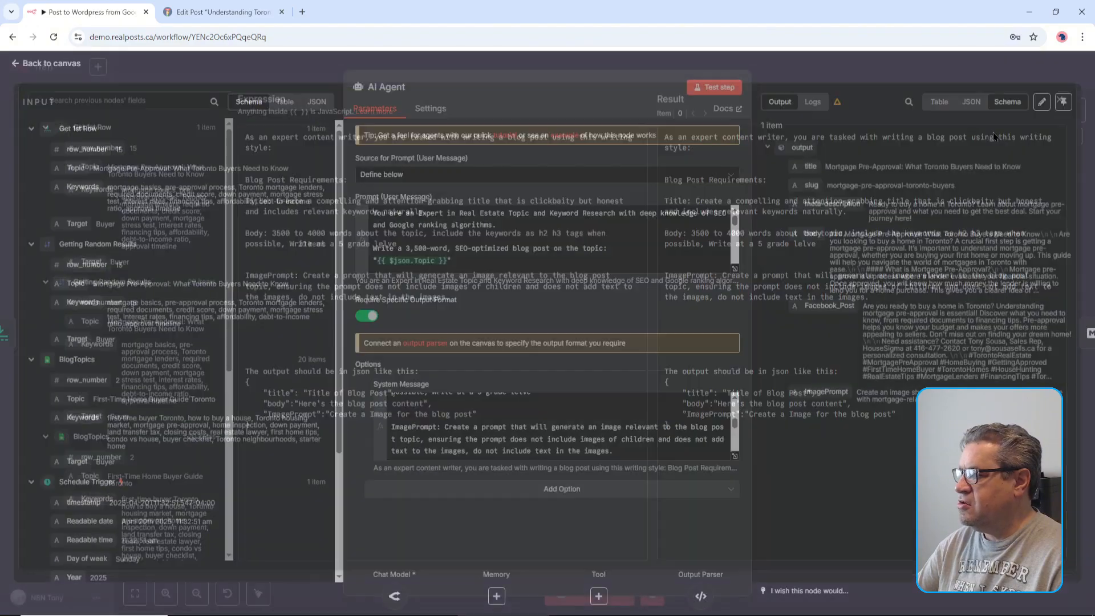
{"action": "left_click", "coordinate": [707, 87]}
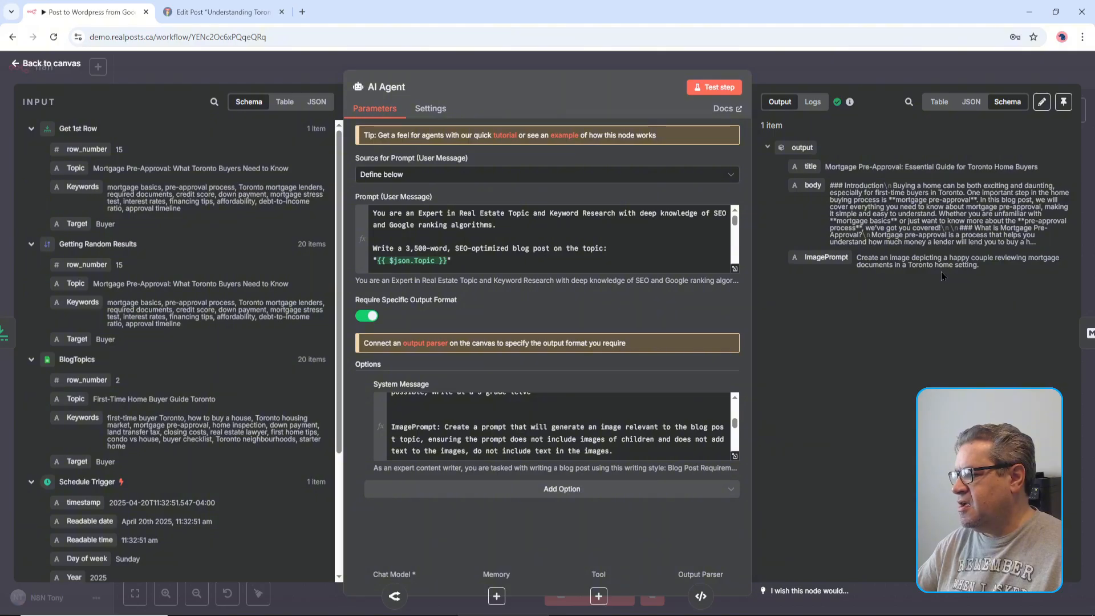
{"action": "left_click", "coordinate": [878, 78]}
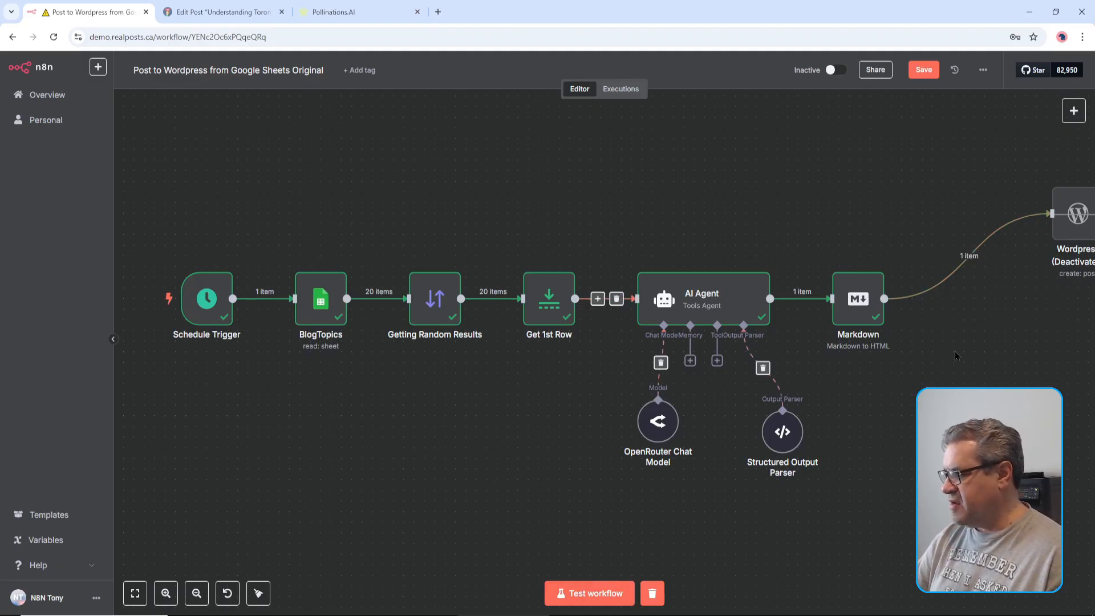
Step: Insert an HTTP Request node on the connection between the Markdown node and the deactivated Wordpress node
{"action": "left_click", "coordinate": [961, 256]}
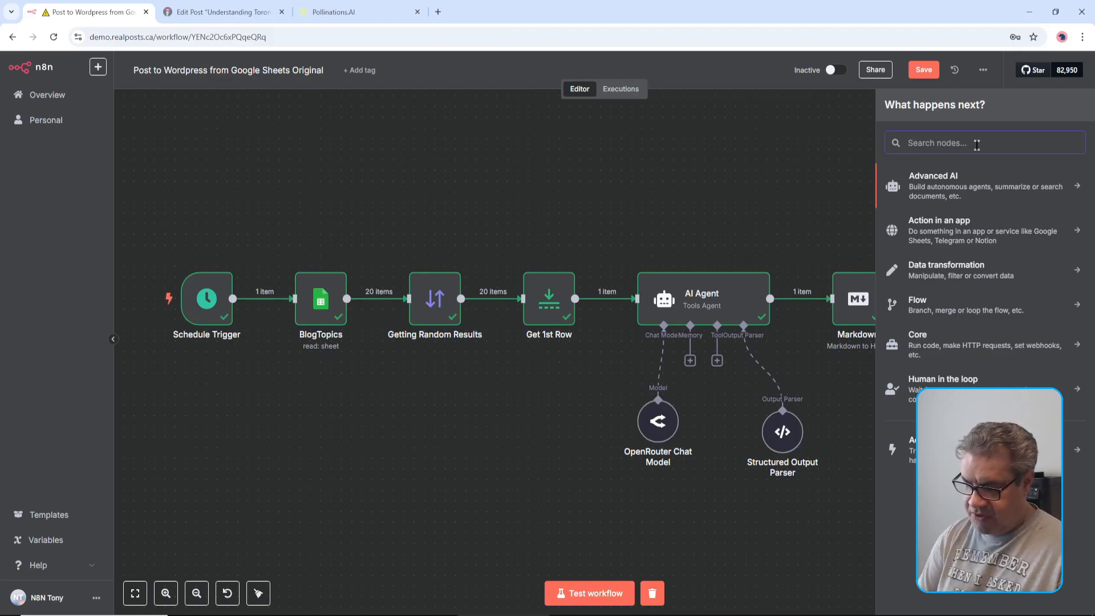
{"action": "type", "text": "http"}
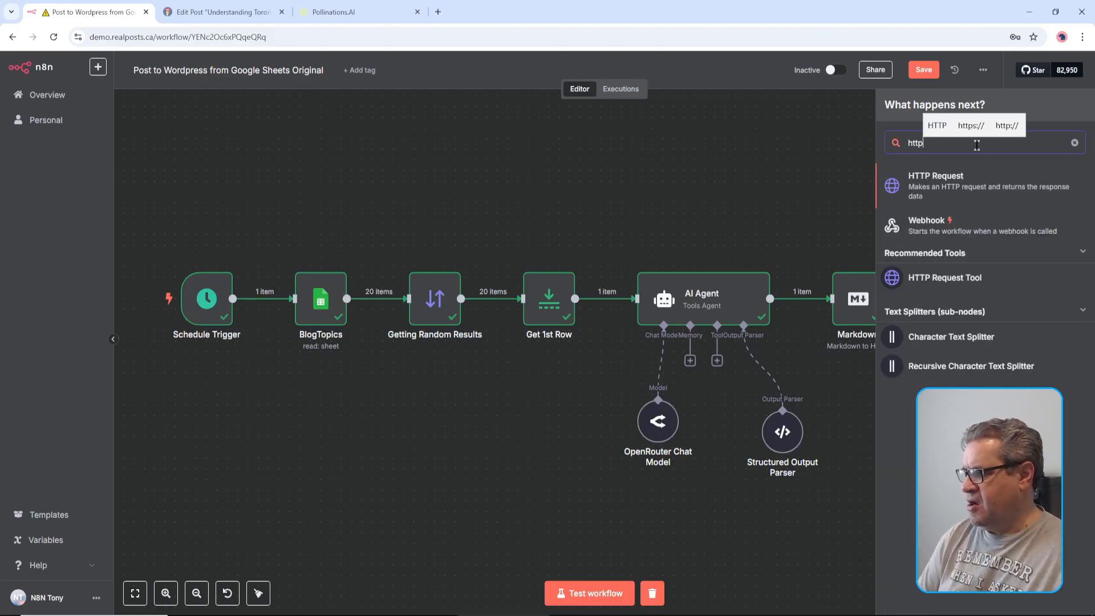
{"action": "left_click", "coordinate": [974, 198]}
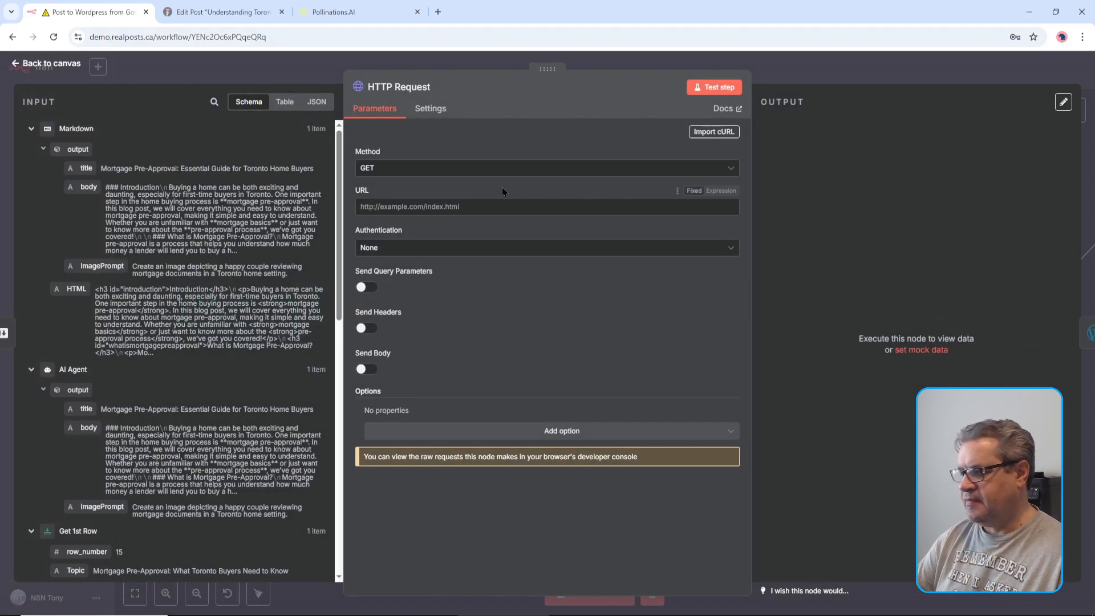
{"action": "left_click", "coordinate": [476, 206]}
{"action": "type", "text": "https://image.pollinations.ai/prompt/"}
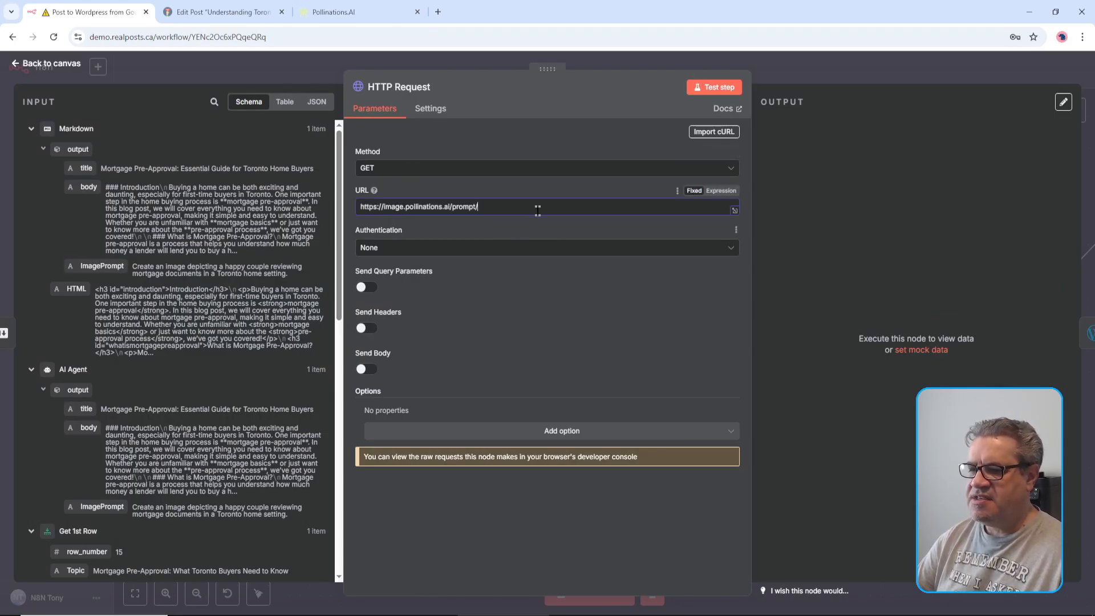
{"action": "key", "text": "ctrl+a"}
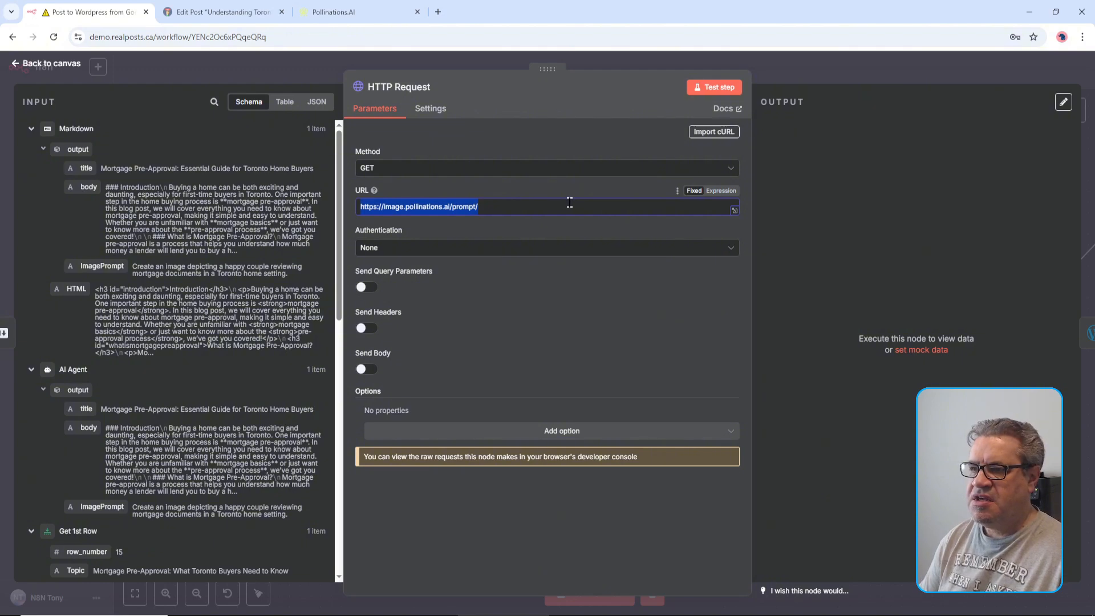
Step: Switch to the Pollinations.AI page, look over its introduction and image feed, and return to the n8n workflow
{"action": "left_click", "coordinate": [360, 9]}
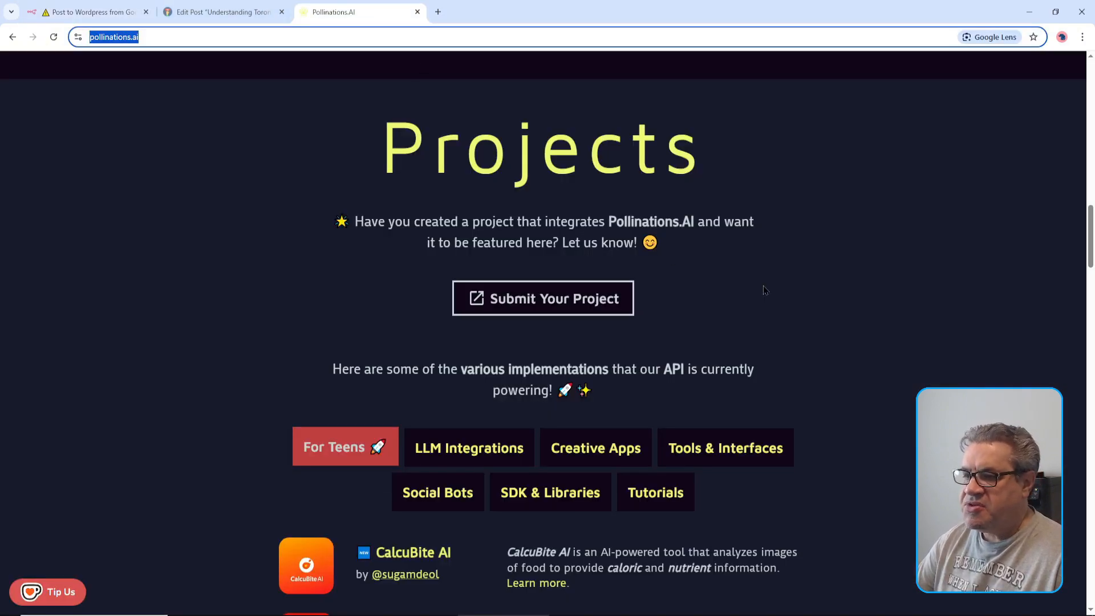
{"action": "scroll", "coordinate": [764, 290], "scroll_direction": "up", "scroll_amount": 20}
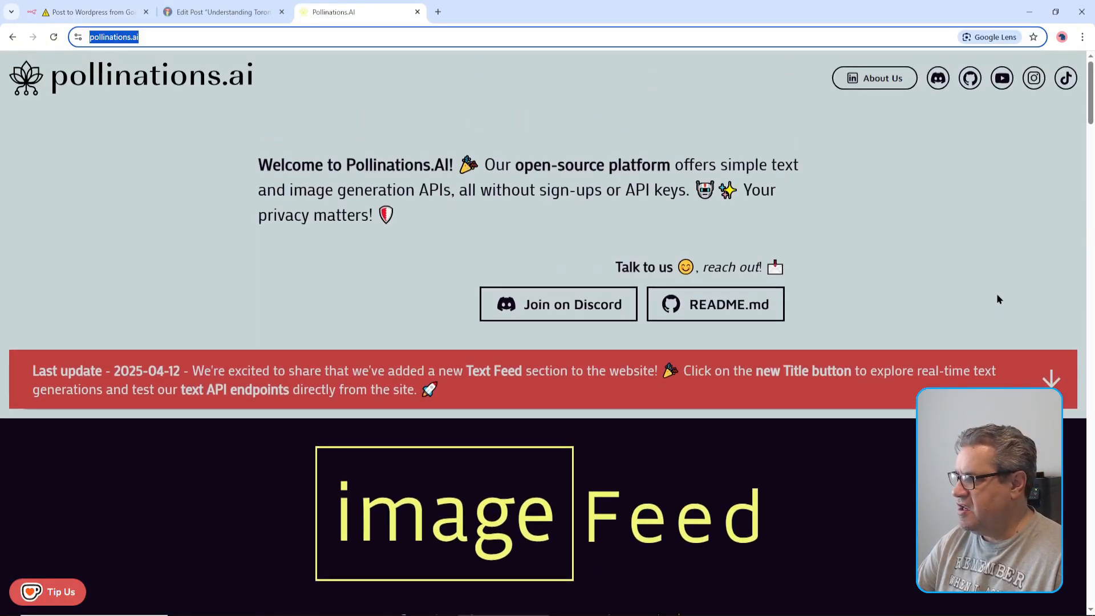
{"action": "scroll", "coordinate": [997, 299], "scroll_direction": "down", "scroll_amount": 4}
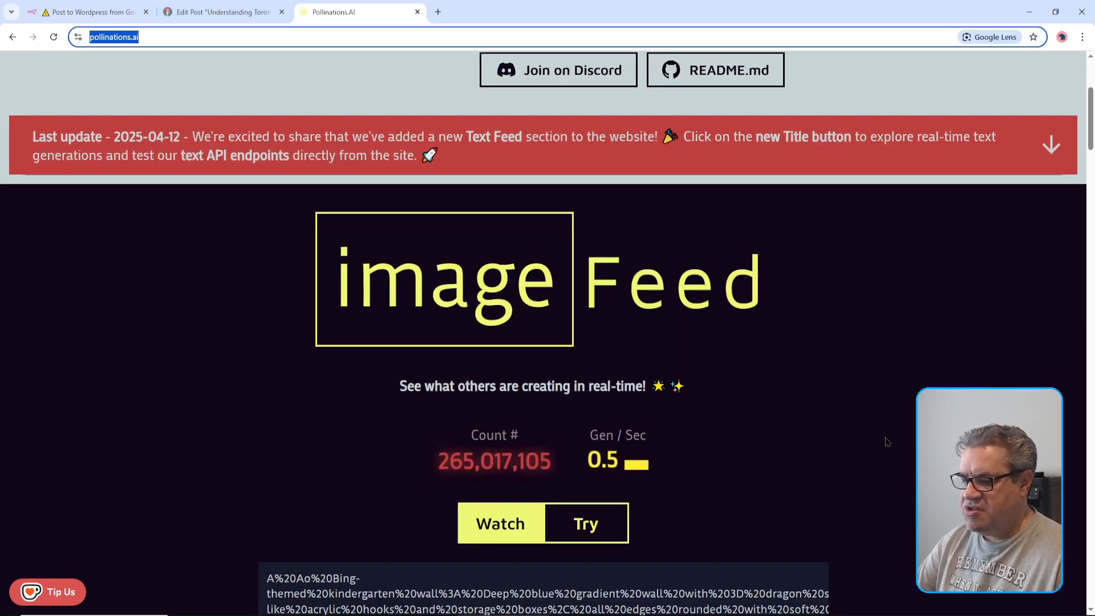
{"action": "scroll", "coordinate": [887, 442], "scroll_direction": "down", "scroll_amount": 2}
{"action": "scroll", "coordinate": [887, 442], "scroll_direction": "up", "scroll_amount": 6}
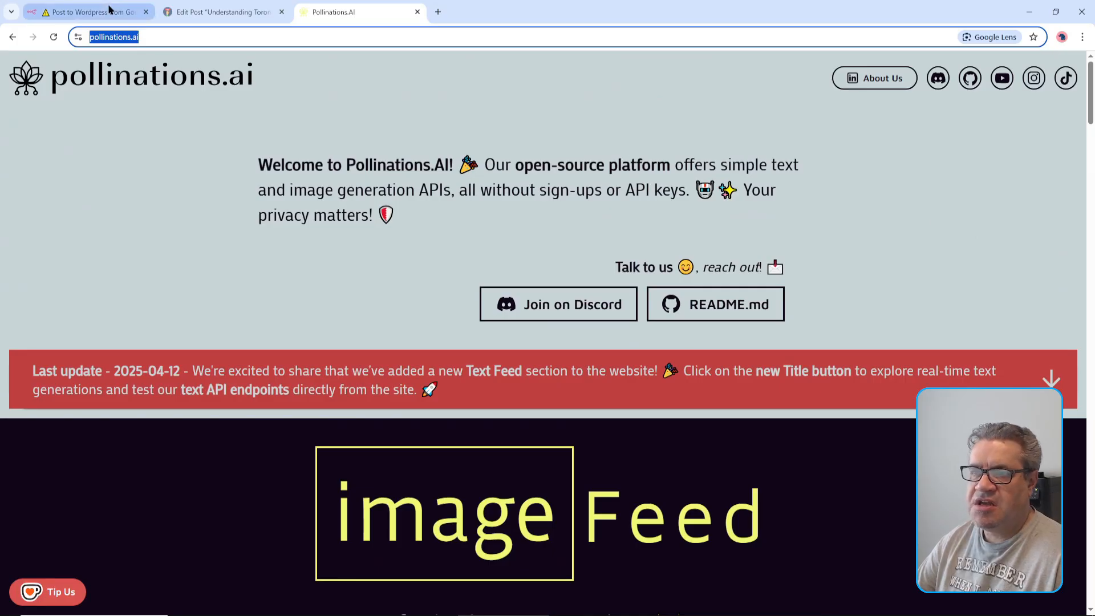
{"action": "left_click", "coordinate": [91, 11]}
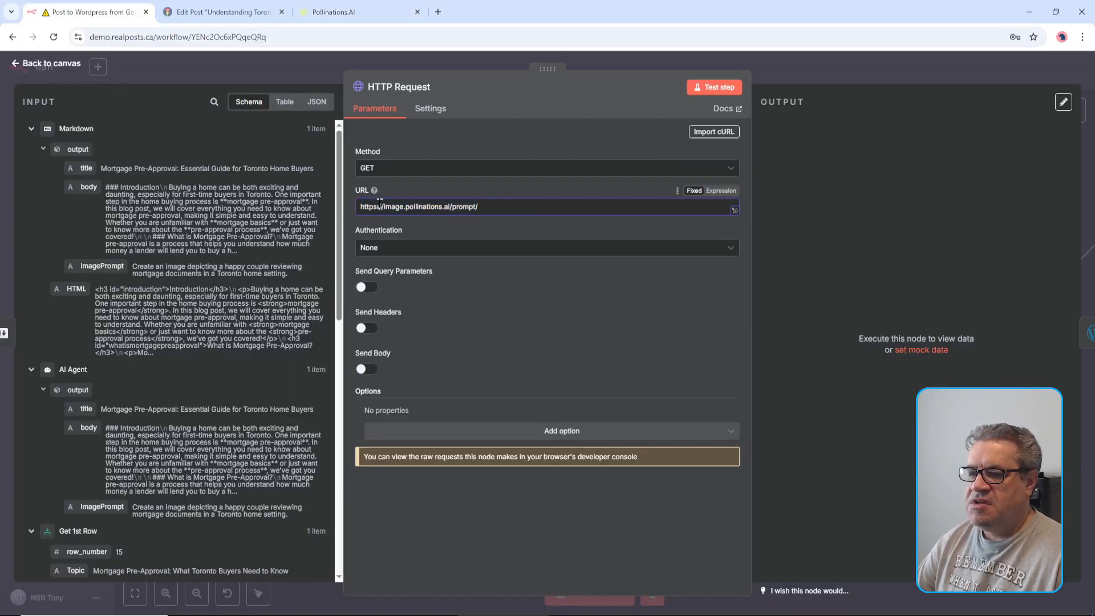
Step: Append the sample prompt "House on a Hill" to the request URL, test the step and view the generated image
{"action": "left_click_drag", "start_coordinate": [358, 207], "coordinate": [484, 206]}
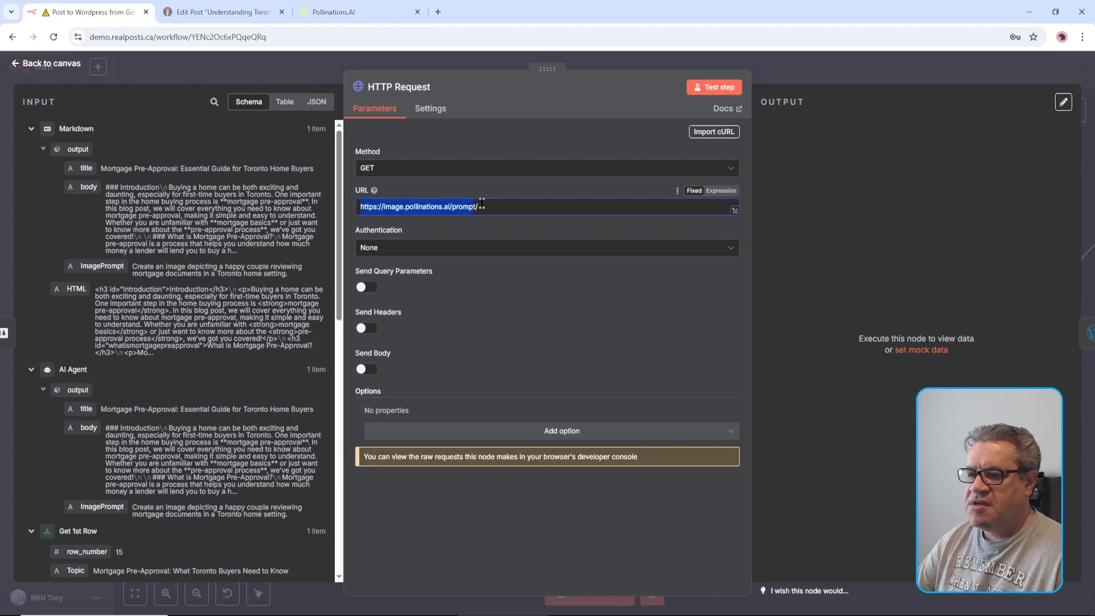
{"action": "left_click", "coordinate": [514, 206]}
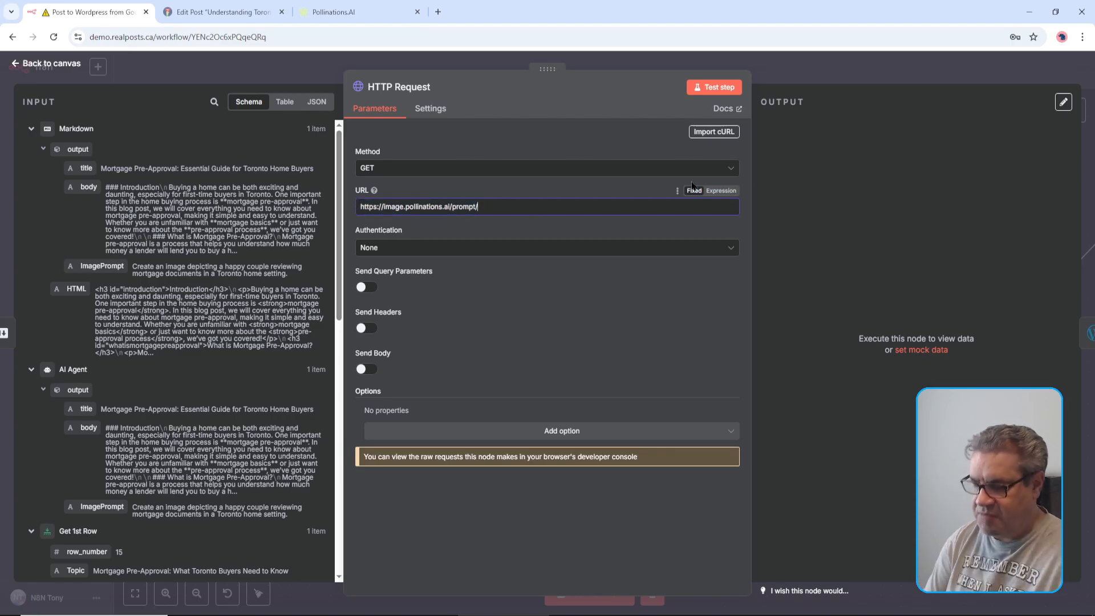
{"action": "type", "text": "The"}
{"action": "key", "text": "BackSpace"}
{"action": "key", "text": "BackSpace"}
{"action": "key", "text": "BackSpace"}
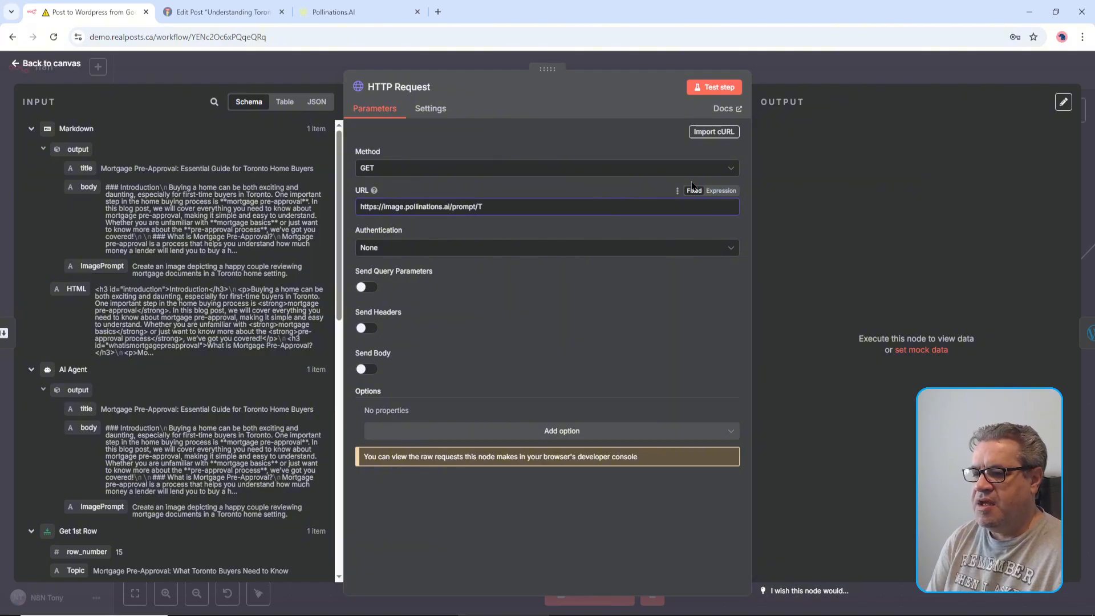
{"action": "type", "text": "Ho"}
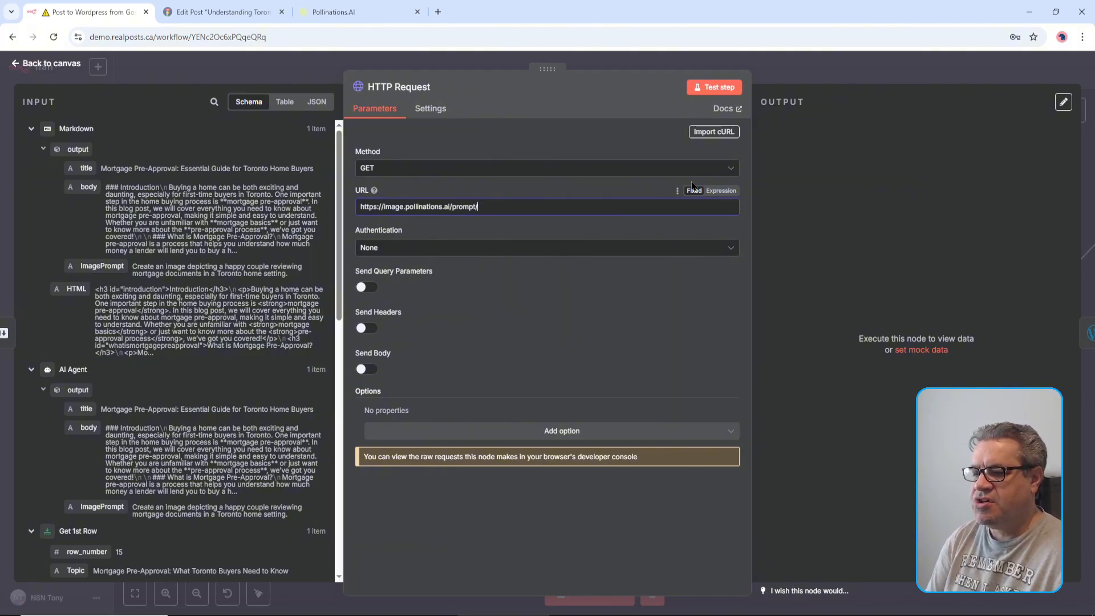
{"action": "type", "text": "u"}
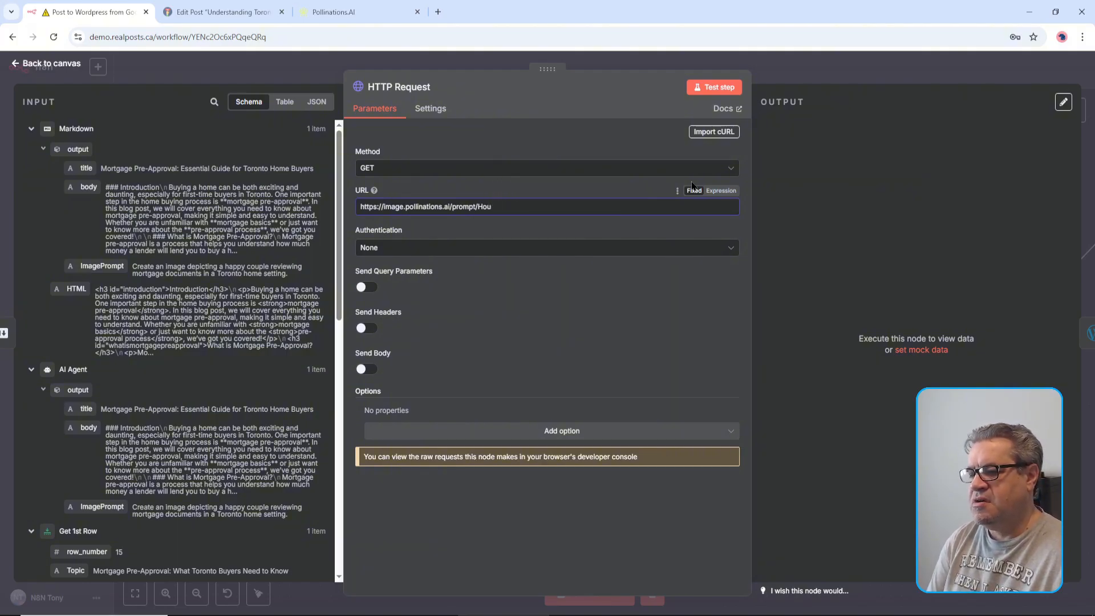
{"action": "type", "text": "se on a Hill"}
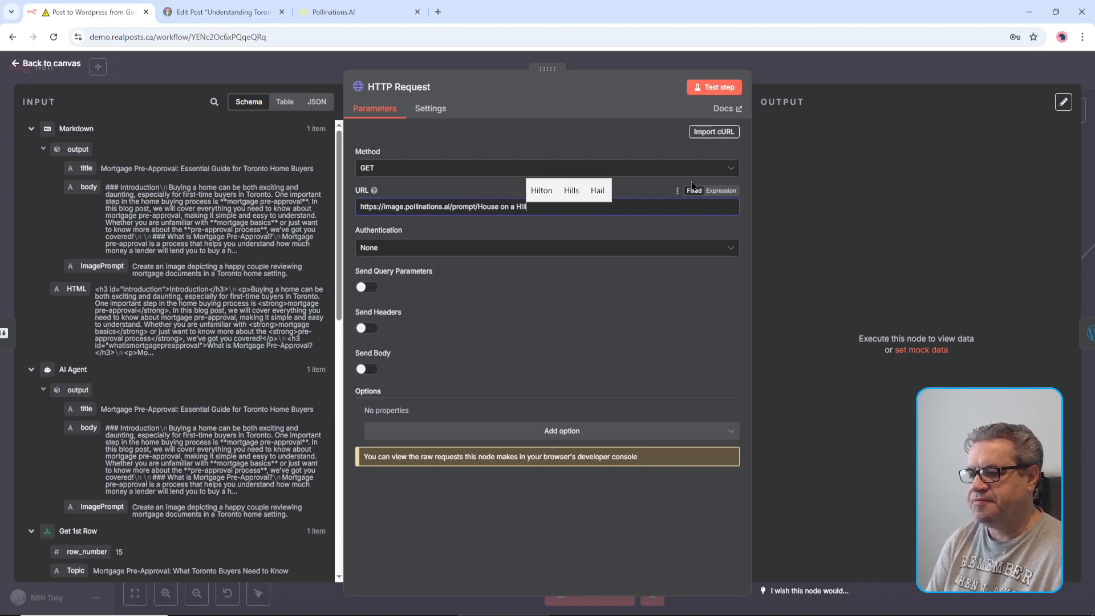
{"action": "left_click", "coordinate": [714, 87]}
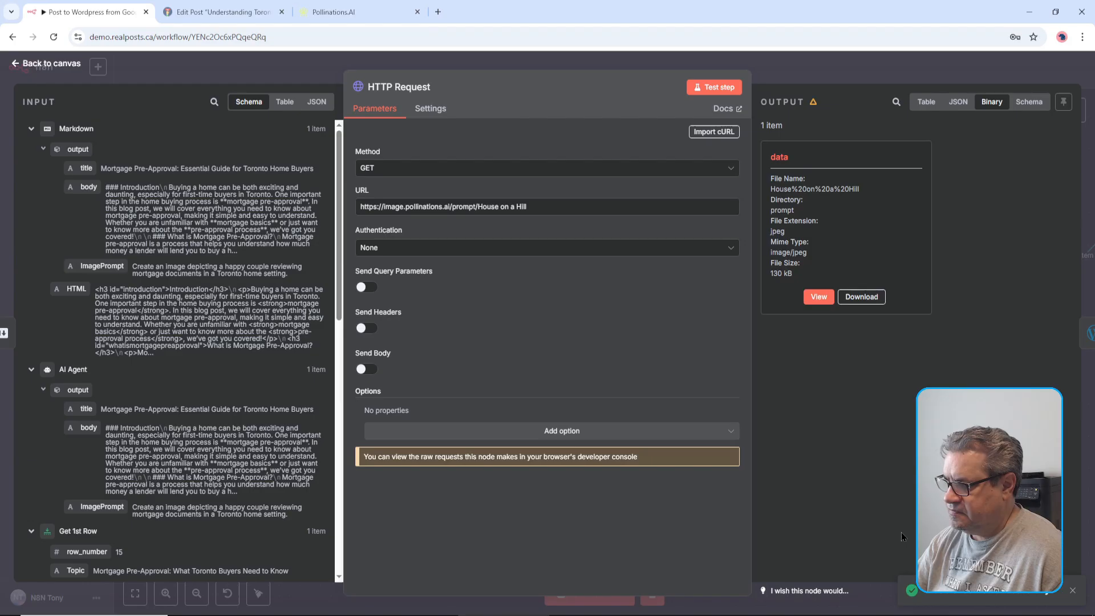
{"action": "left_click", "coordinate": [818, 297]}
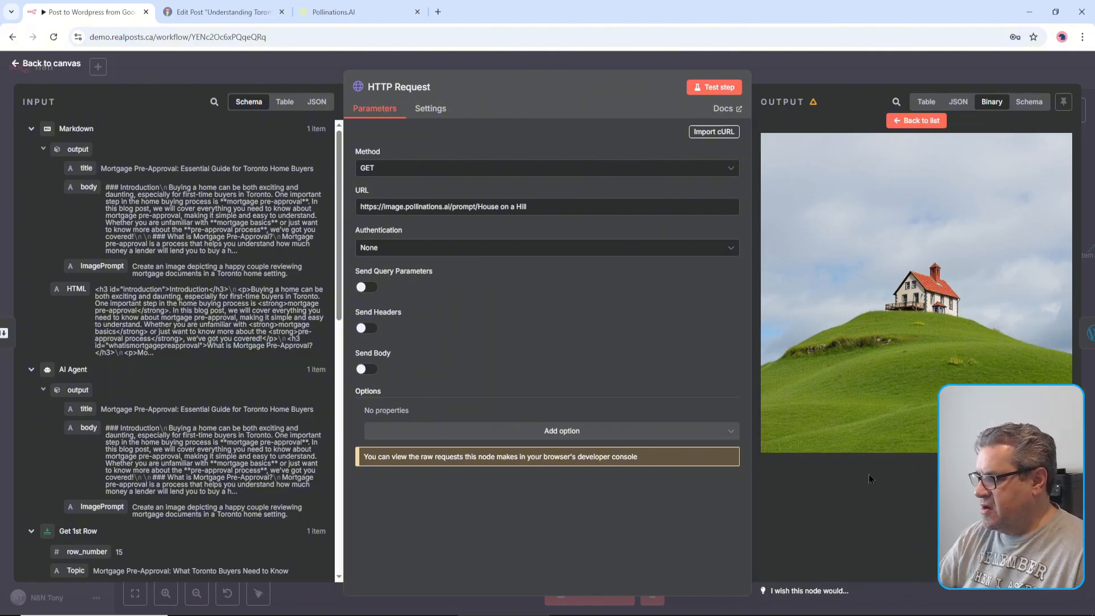
Step: Enable sending query parameters and define a width parameter with the value 1280
{"action": "left_click", "coordinate": [368, 292]}
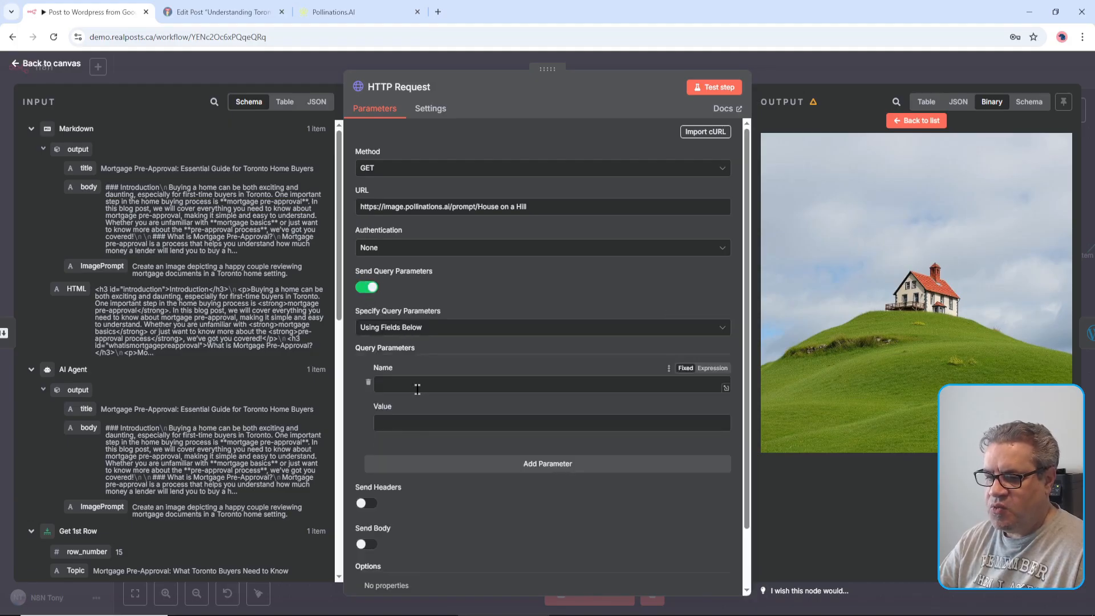
{"action": "left_click", "coordinate": [419, 386]}
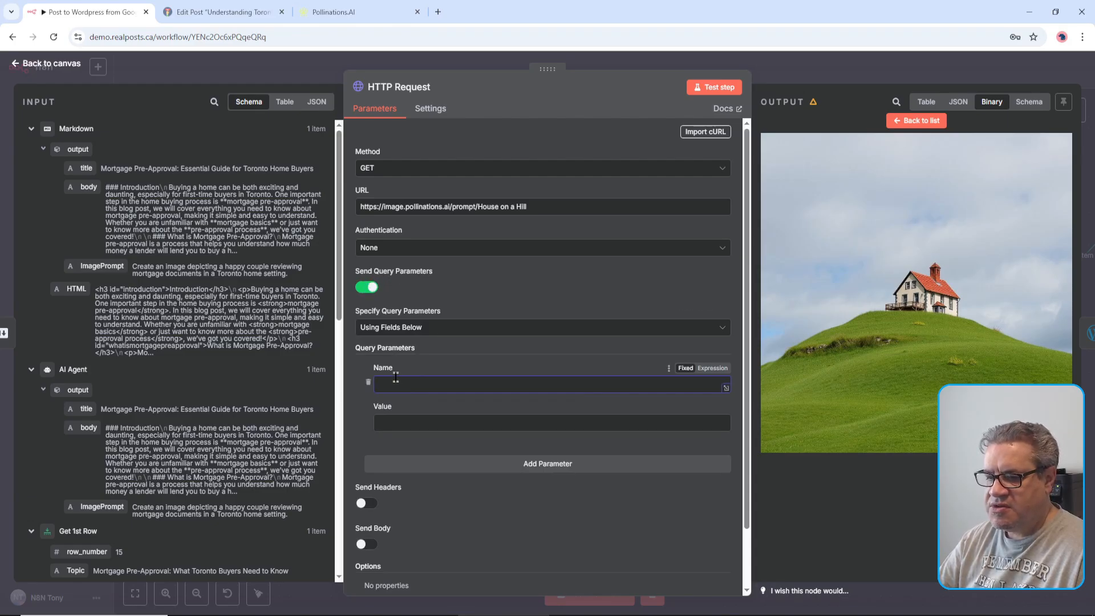
{"action": "type", "text": "w"}
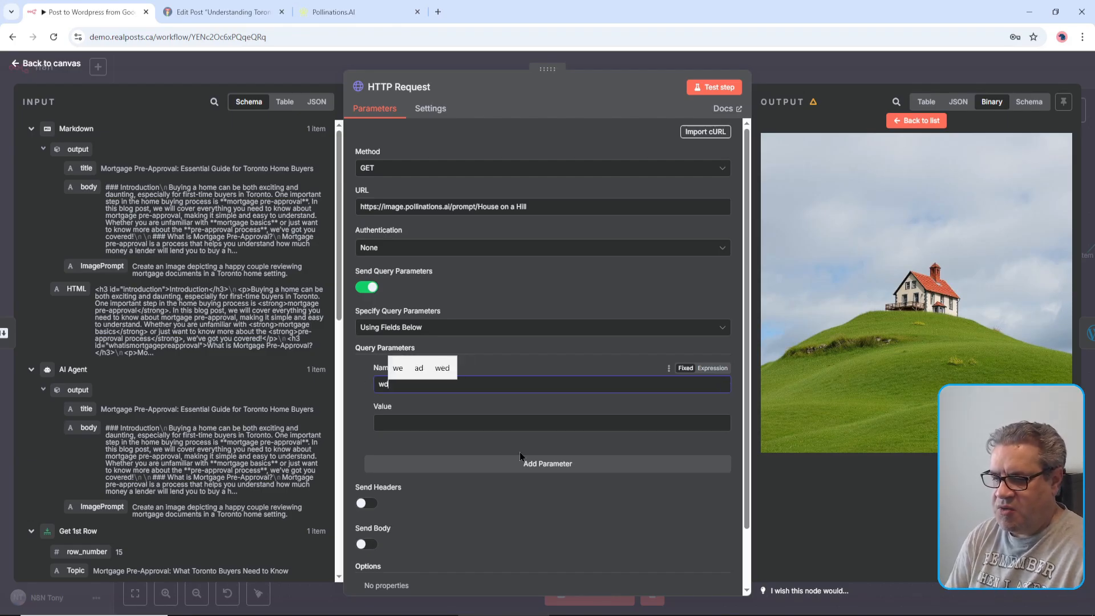
{"action": "type", "text": "d"}
{"action": "type", "text": "idth"}
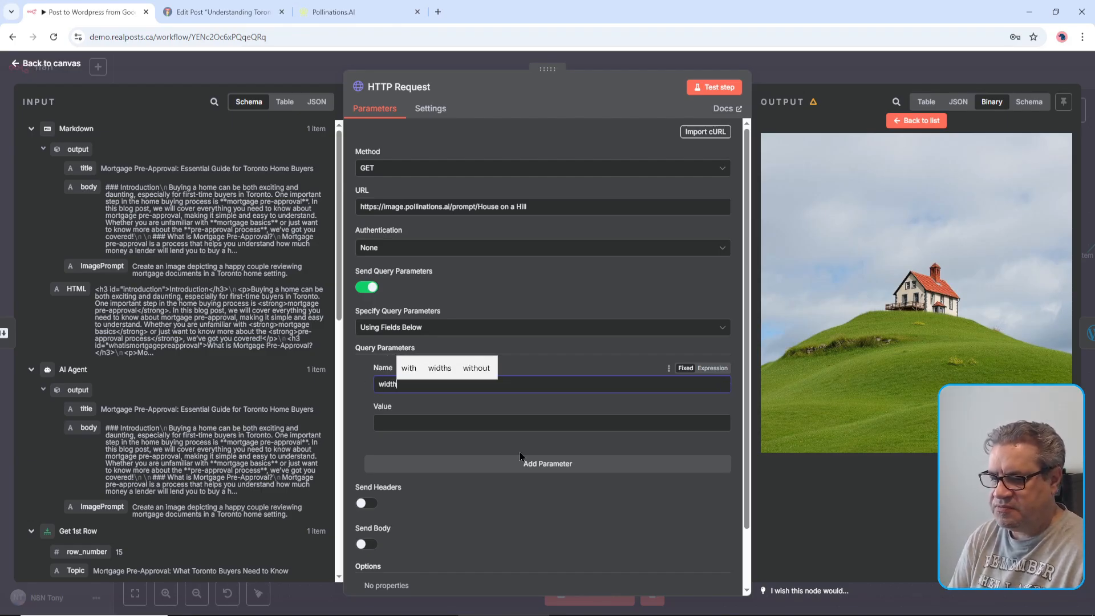
{"action": "key", "text": "Tab"}
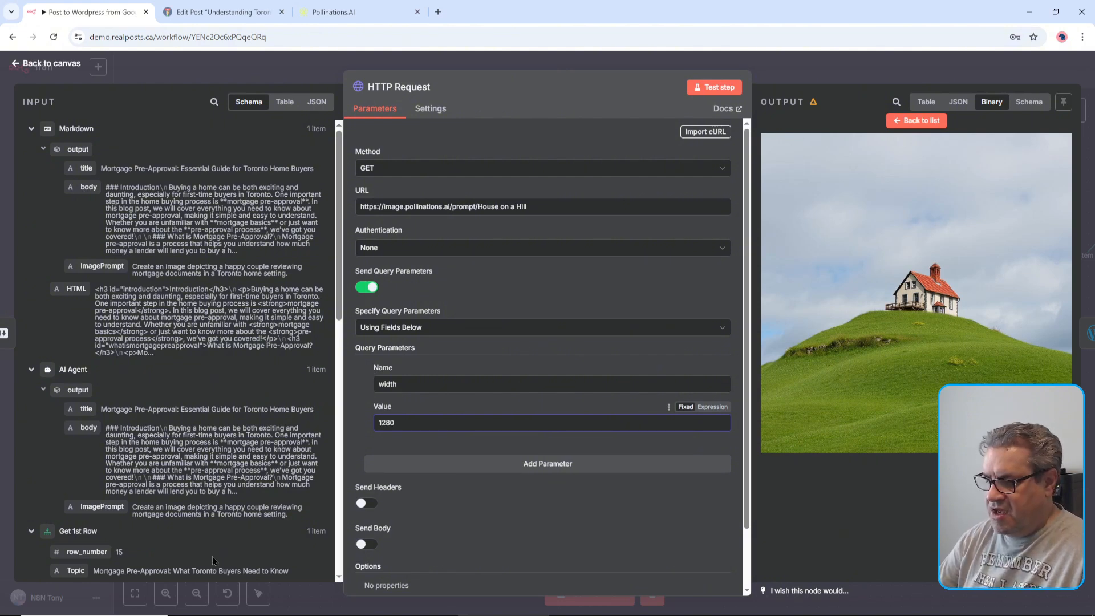
Step: Add a height query parameter with the value 720, test the step and view the resized image
{"action": "left_click", "coordinate": [571, 472]}
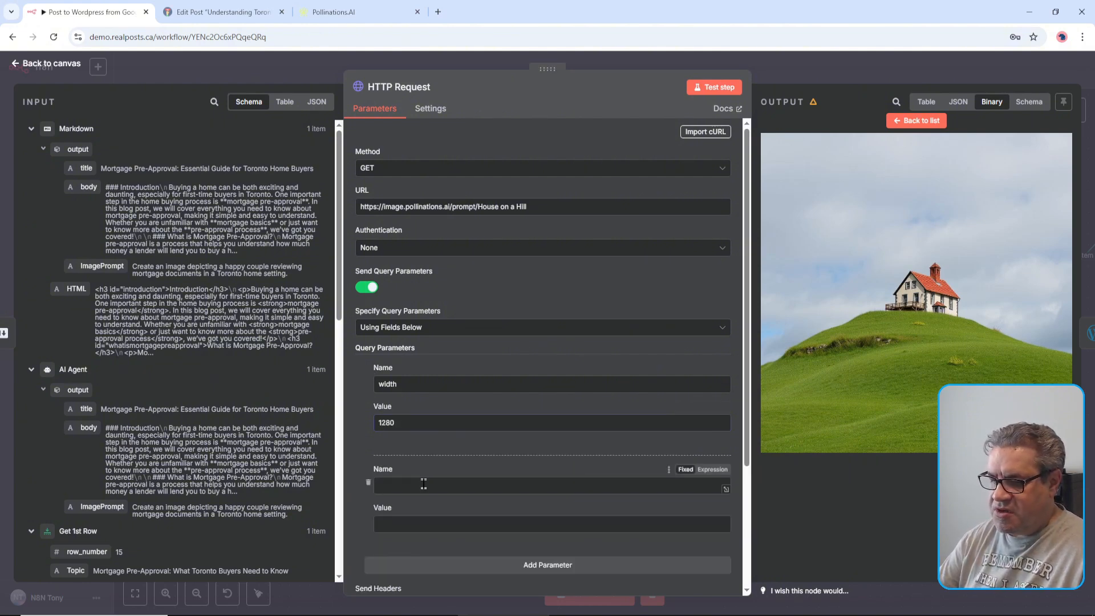
{"action": "type", "text": "height"}
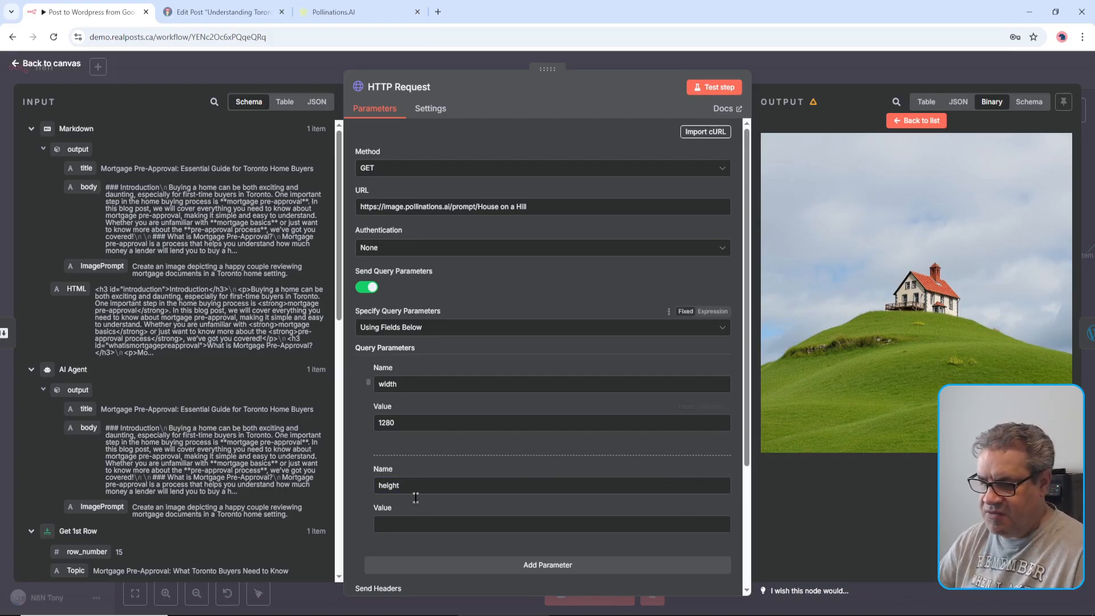
{"action": "left_click", "coordinate": [434, 523]}
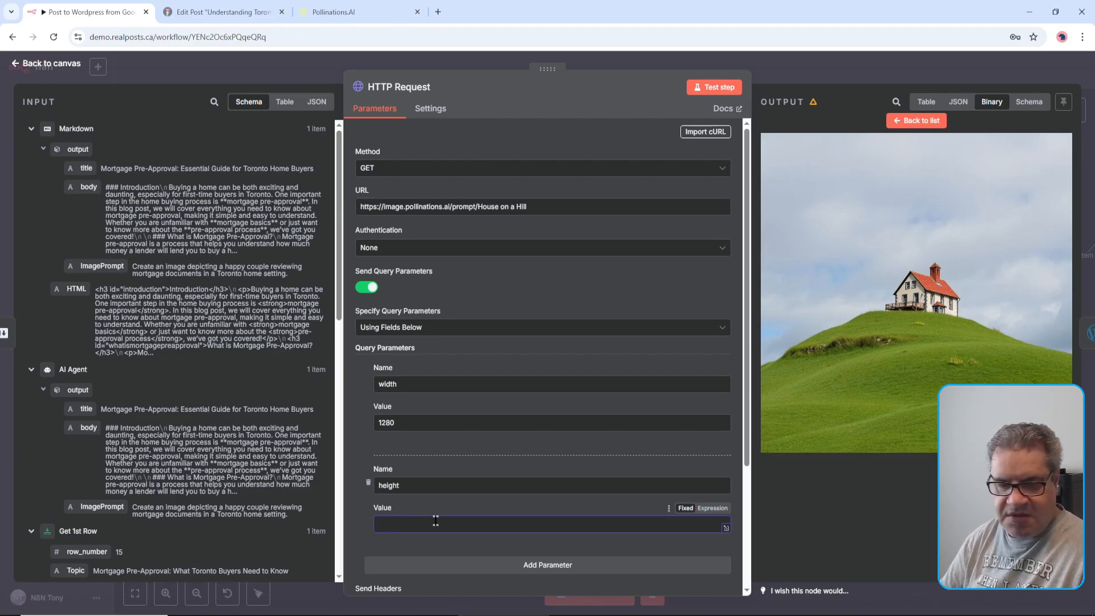
{"action": "type", "text": "720"}
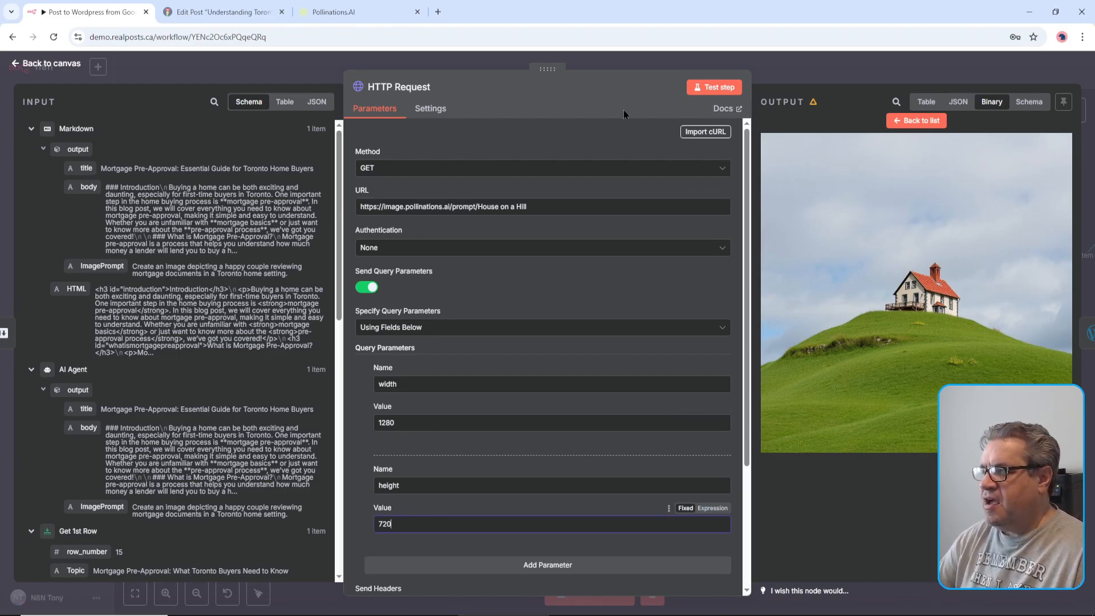
{"action": "left_click", "coordinate": [716, 90]}
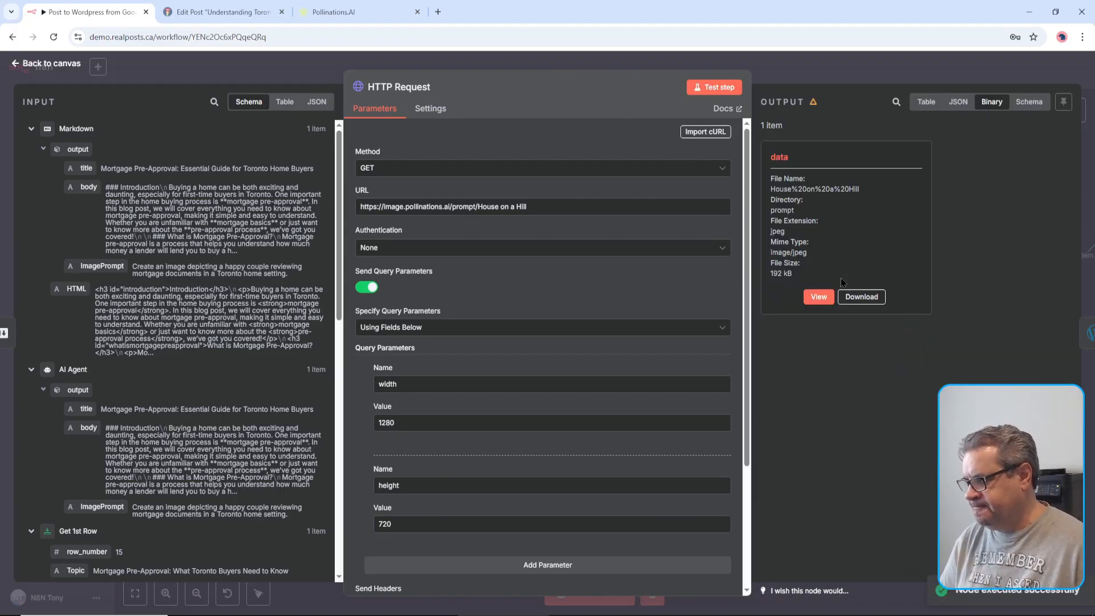
{"action": "left_click", "coordinate": [820, 297]}
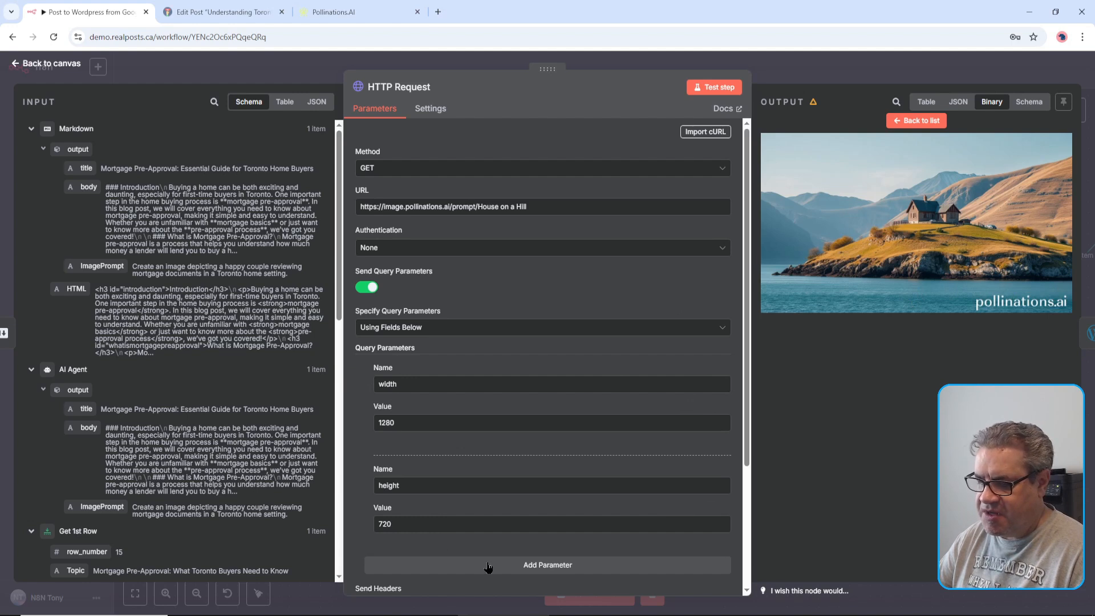
Step: Add a nologo query parameter set to true, test the step and view the resulting image
{"action": "left_click", "coordinate": [531, 565]}
{"action": "scroll", "coordinate": [465, 541], "scroll_direction": "down", "scroll_amount": 3}
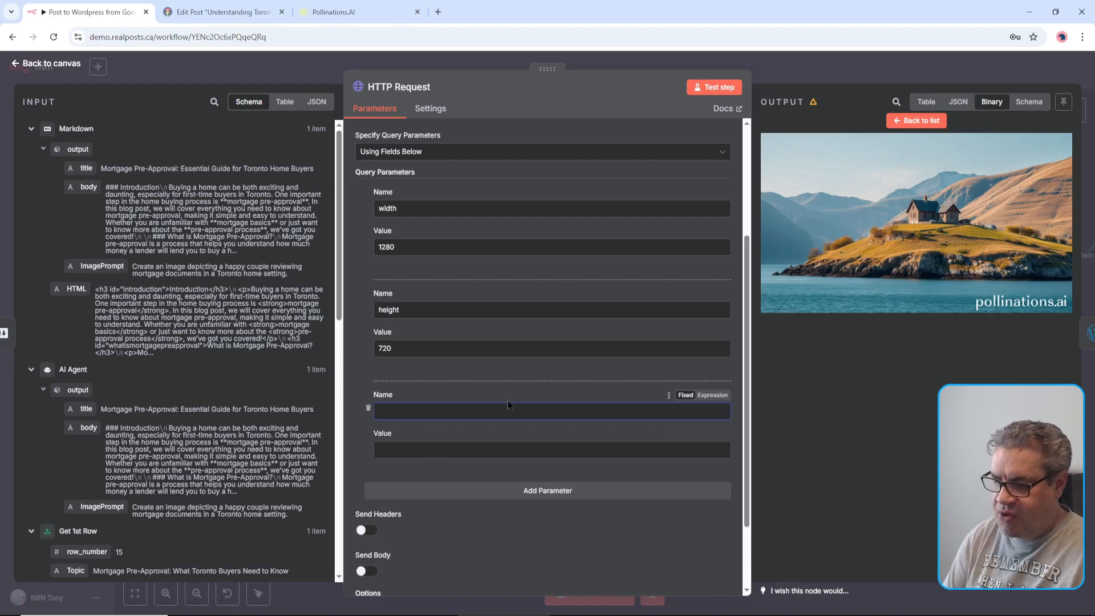
{"action": "type", "text": "nologo"}
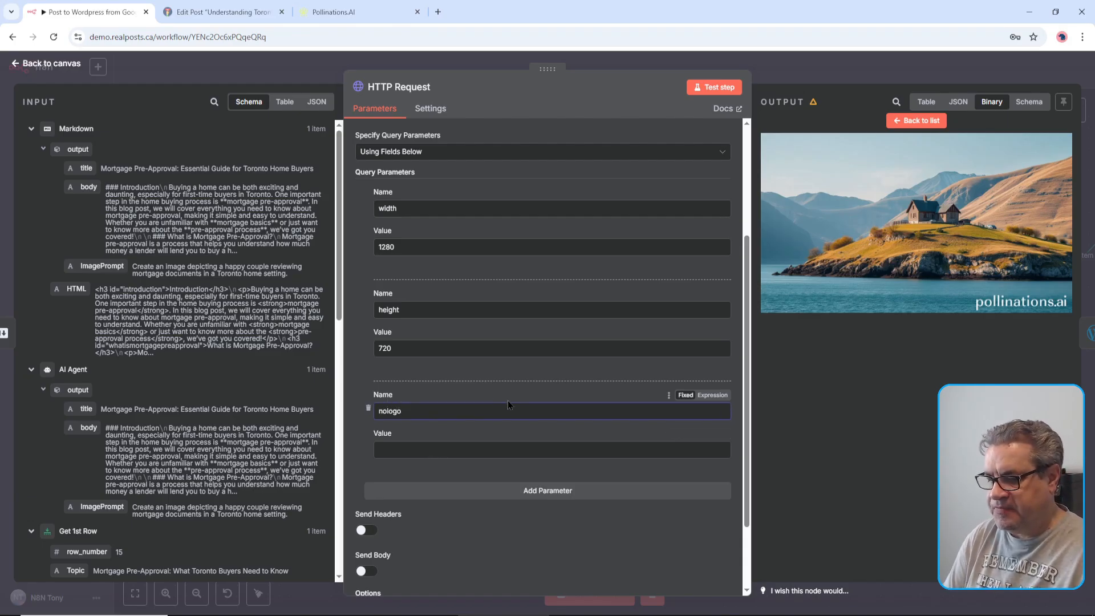
{"action": "key", "text": "Tab"}
{"action": "type", "text": "true"}
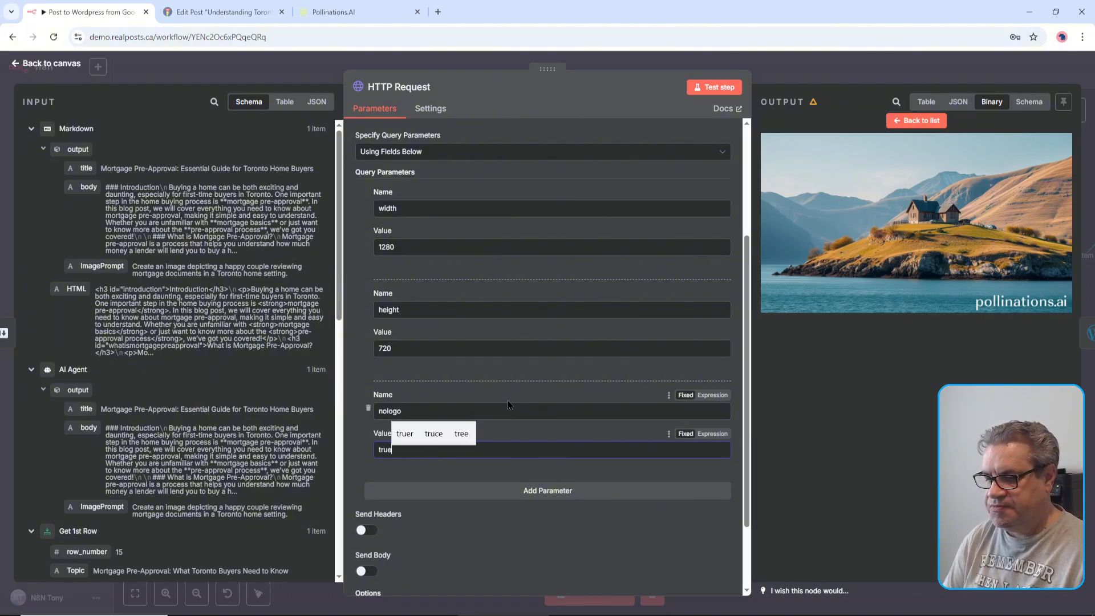
{"action": "left_click", "coordinate": [715, 88]}
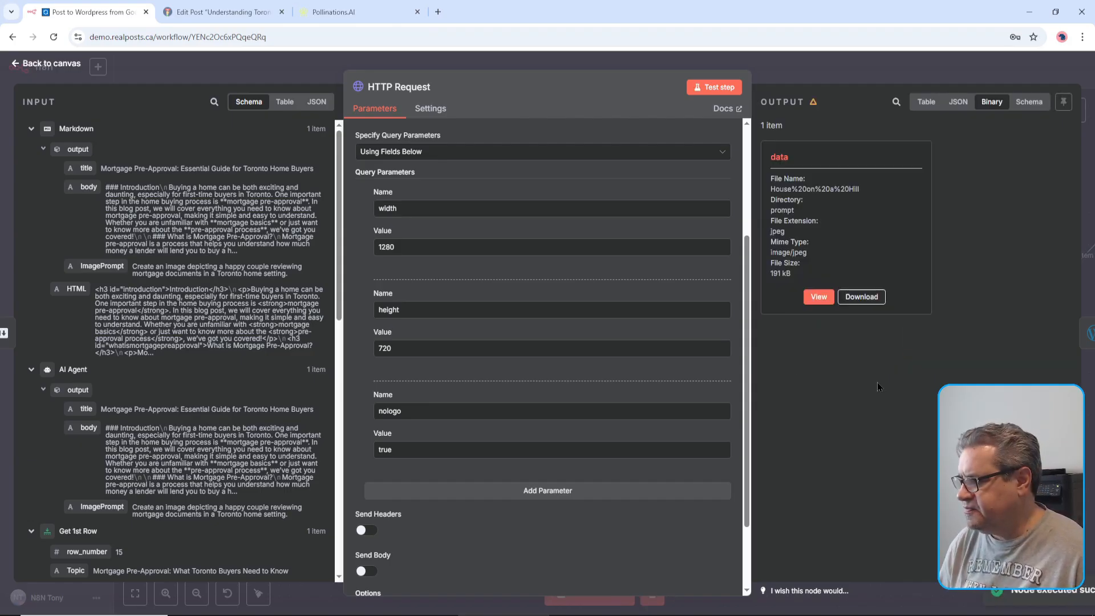
{"action": "left_click", "coordinate": [819, 297]}
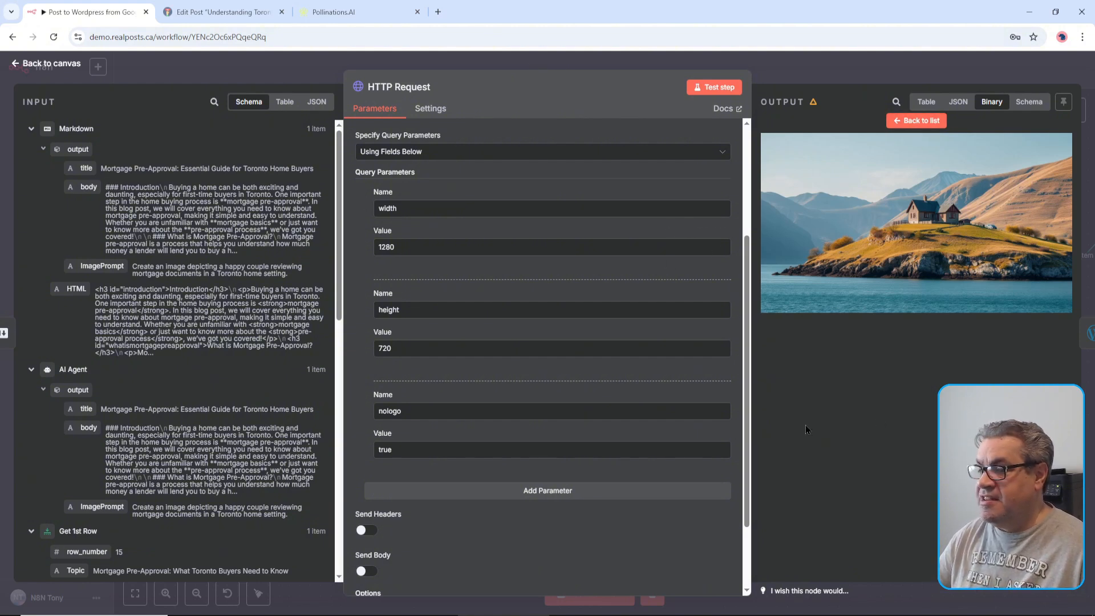
Step: Remove the "House on a Hill" prompt from the end of the request URL and make the URL an expression
{"action": "scroll", "coordinate": [696, 378], "scroll_direction": "up", "scroll_amount": 2}
{"action": "scroll", "coordinate": [696, 379], "scroll_direction": "up", "scroll_amount": 1}
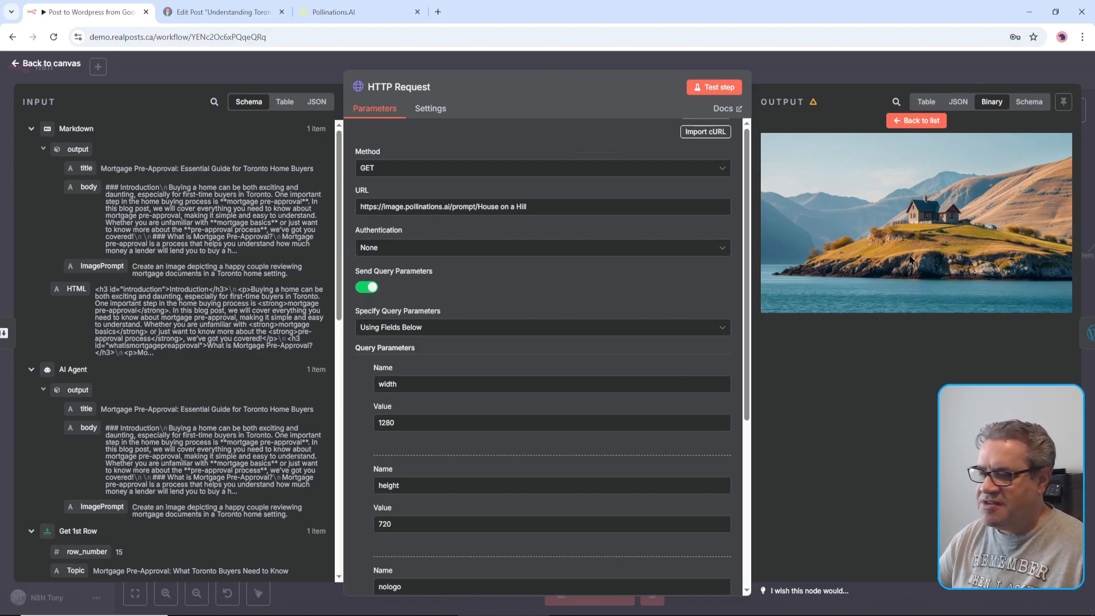
{"action": "left_click", "coordinate": [544, 209]}
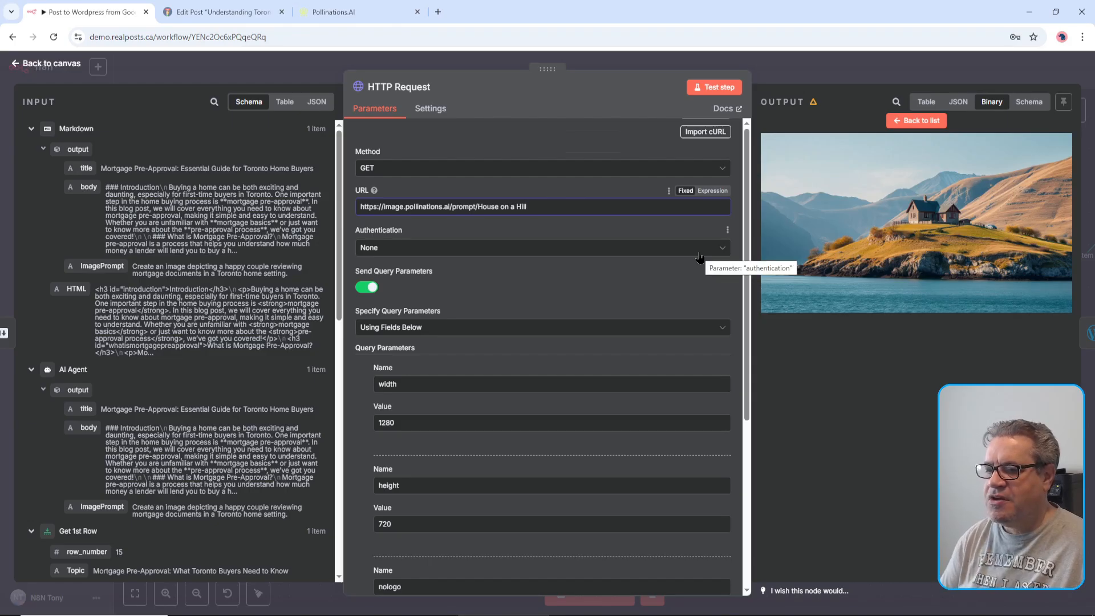
{"action": "key", "text": "BackSpace"}
{"action": "key", "text": "BackSpace"}
{"action": "key", "text": "BackSpace"}
{"action": "key", "text": "BackSpace"}
{"action": "key", "text": "BackSpace"}
{"action": "key", "text": "BackSpace"}
{"action": "key", "text": "BackSpace"}
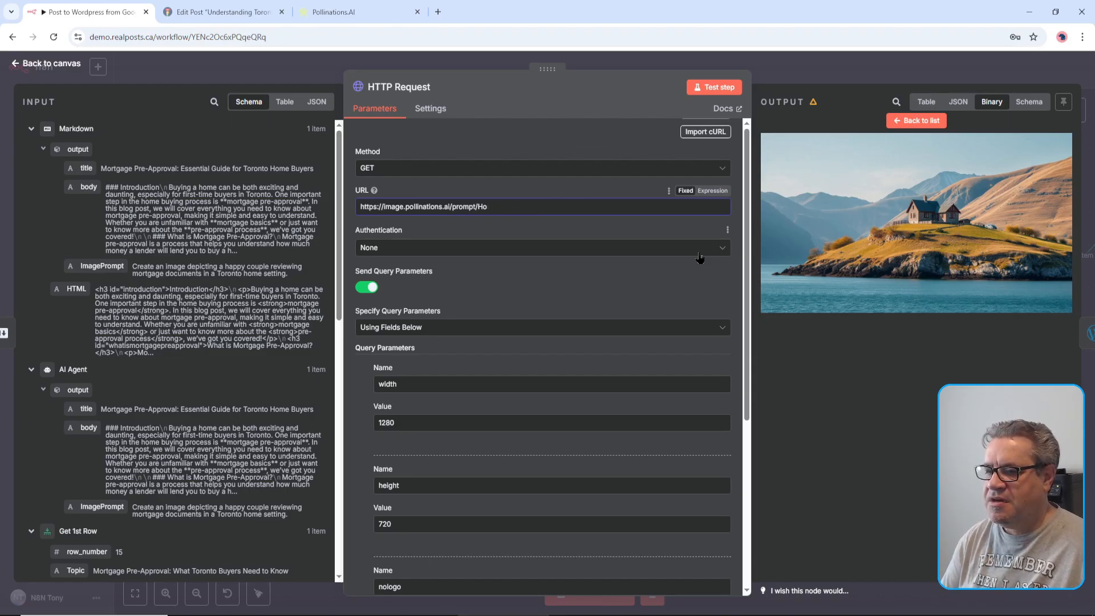
{"action": "left_click", "coordinate": [713, 192]}
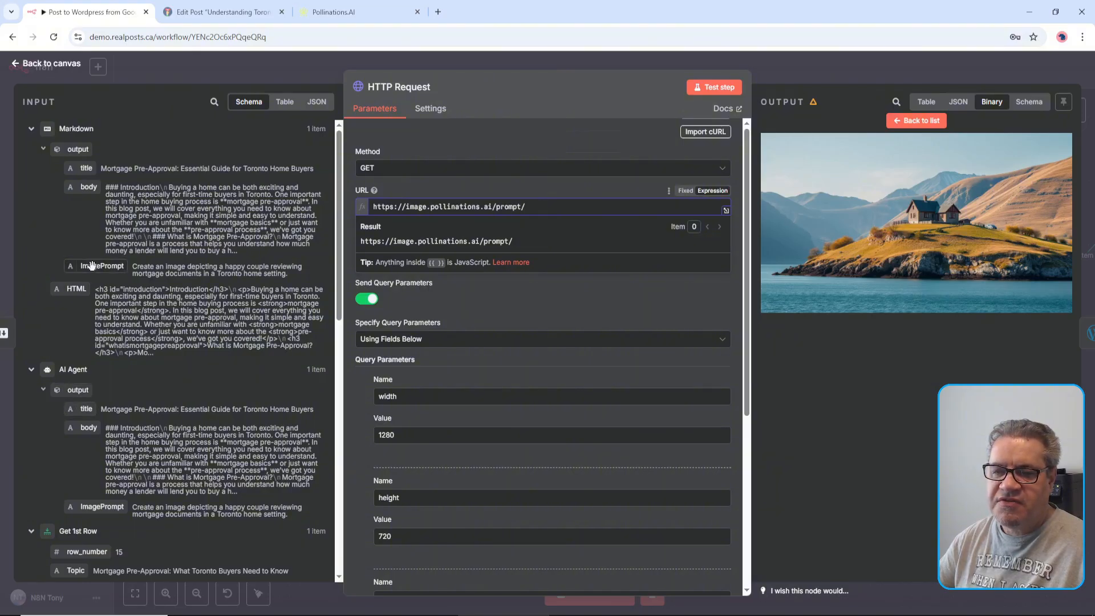
Step: Append the Markdown output's ImagePrompt field to the request URL, test the step and view the generated image
{"action": "left_click_drag", "start_coordinate": [91, 265], "coordinate": [617, 216]}
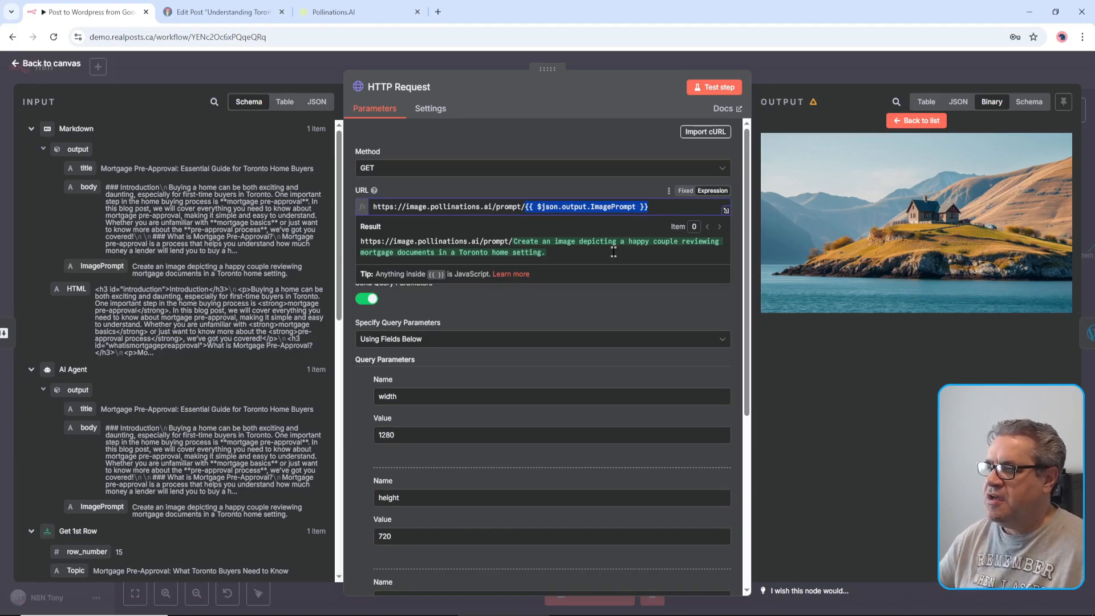
{"action": "left_click", "coordinate": [714, 88]}
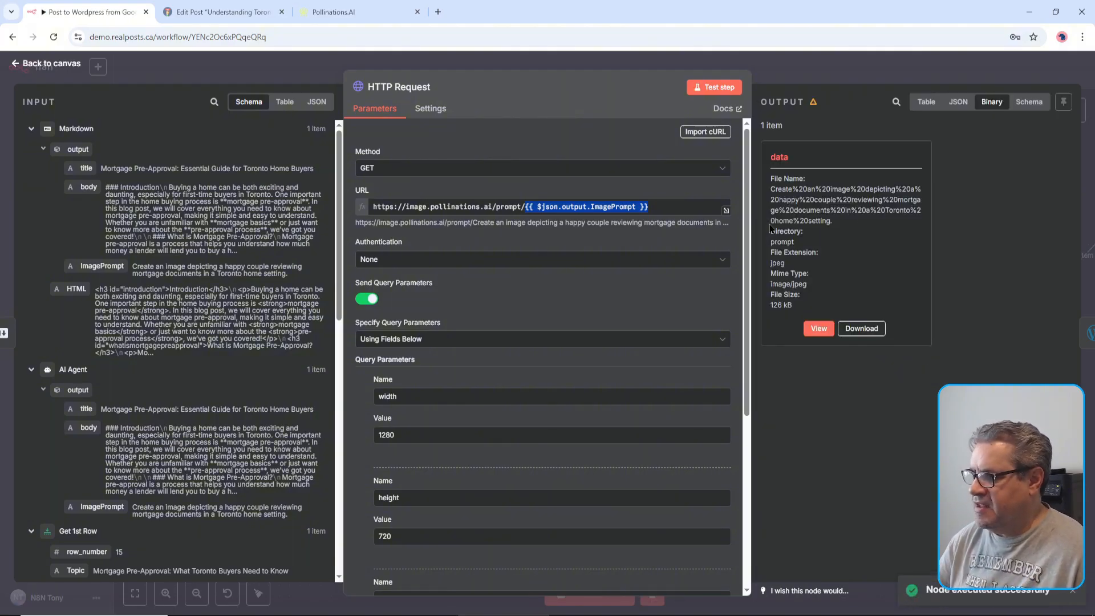
{"action": "left_click", "coordinate": [818, 328]}
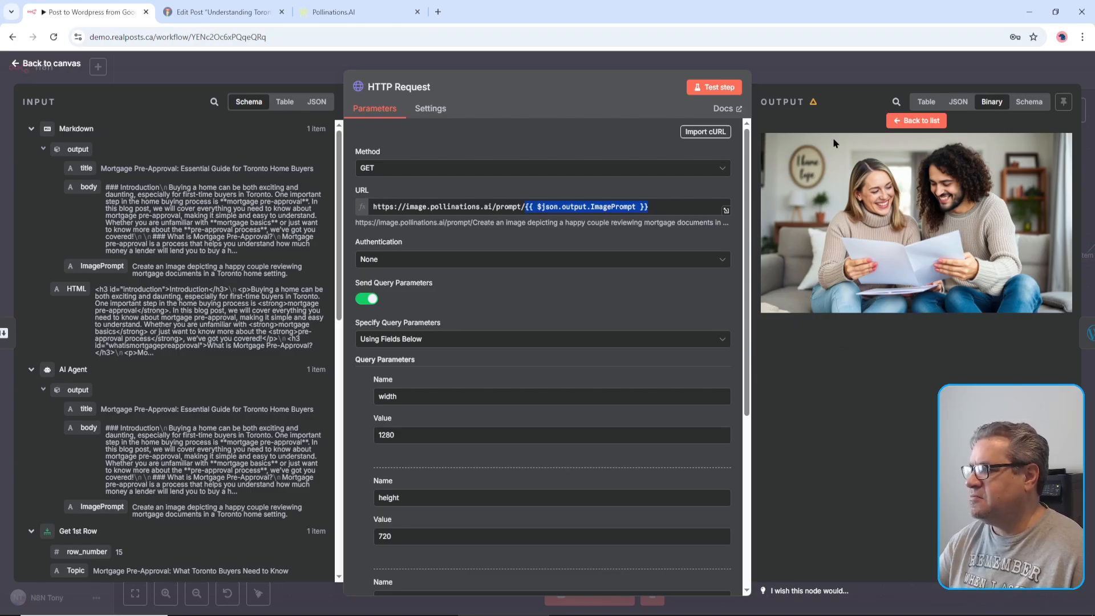
{"action": "left_click", "coordinate": [830, 70]}
{"action": "left_click", "coordinate": [916, 69]}
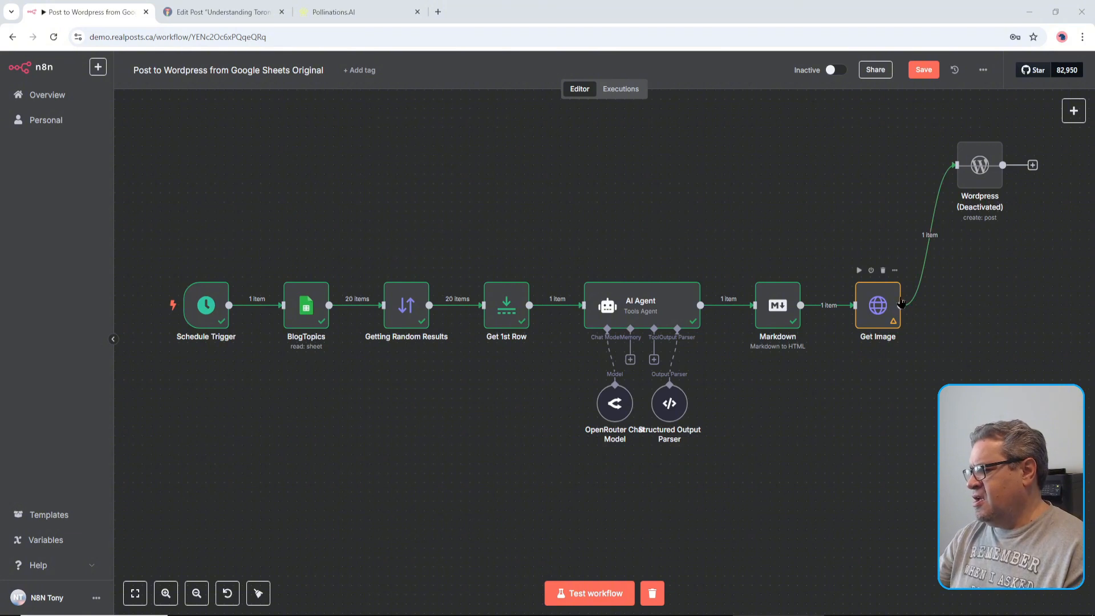
Step: Insert a new HTTP Request node between the Get Image and Wordpress nodes
{"action": "left_click", "coordinate": [921, 236]}
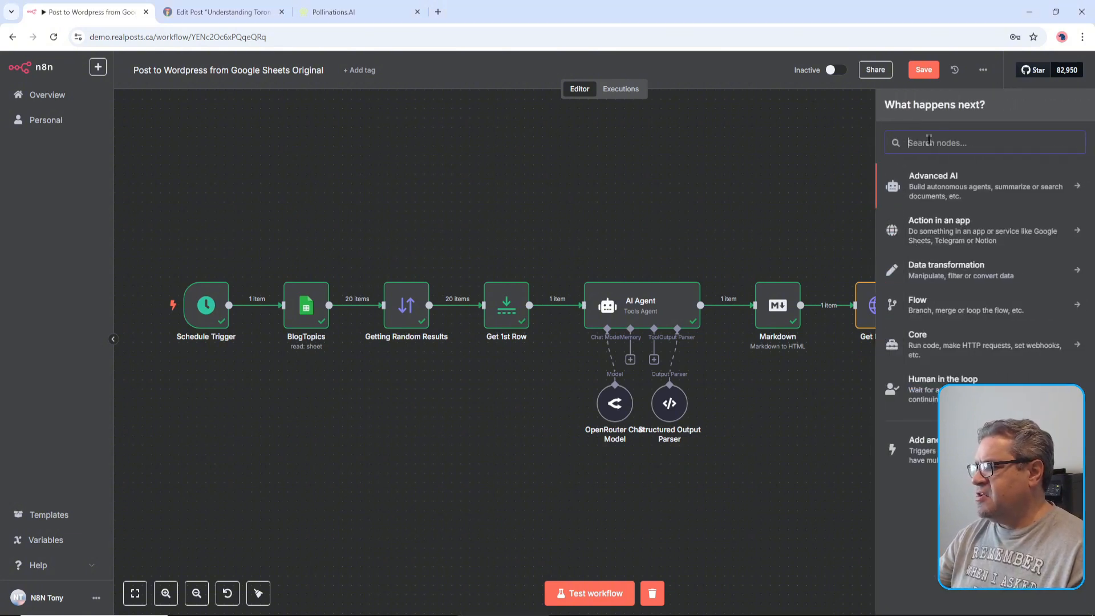
{"action": "type", "text": "htt"}
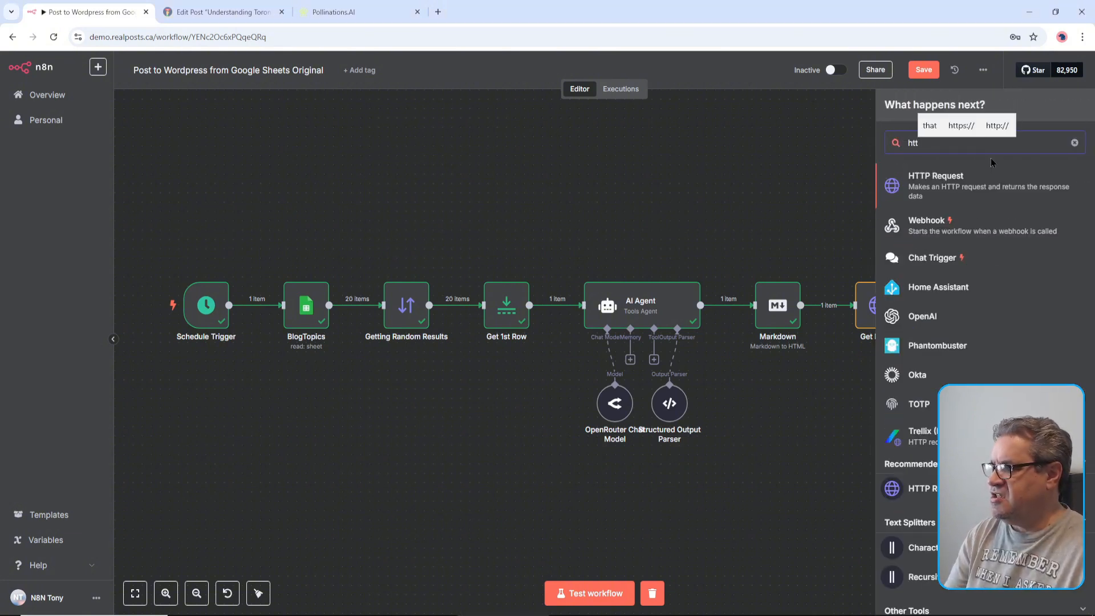
{"action": "left_click", "coordinate": [931, 188]}
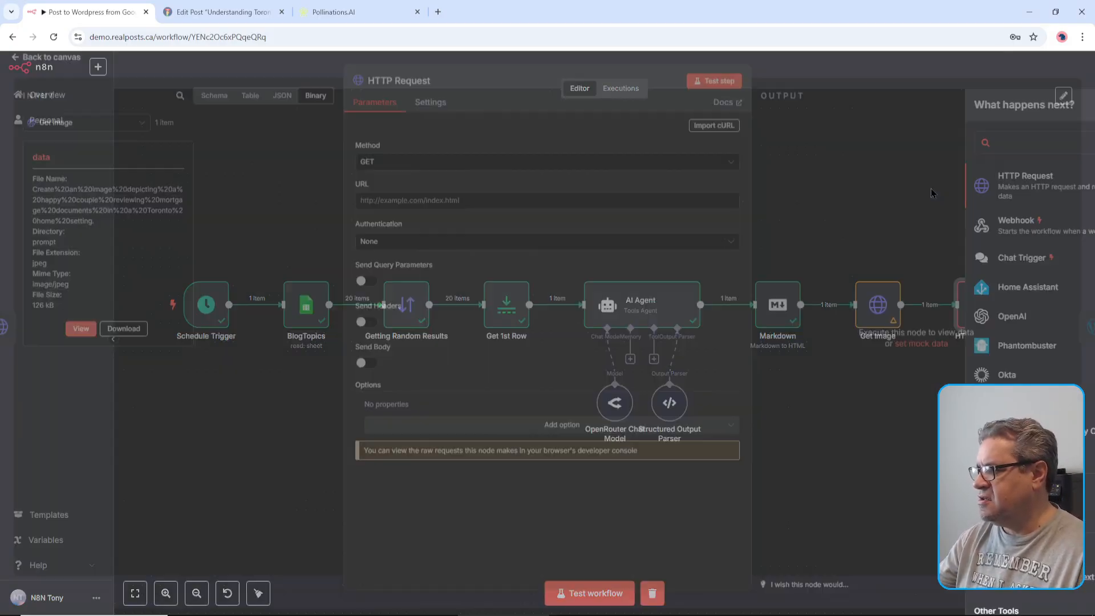
{"action": "left_click", "coordinate": [425, 169]}
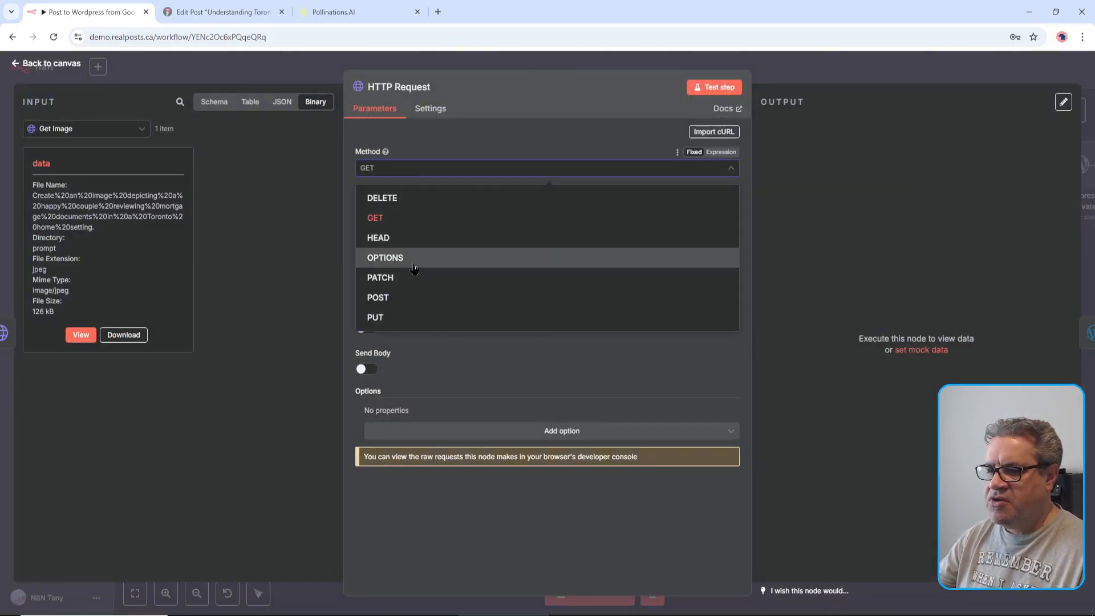
{"action": "left_click", "coordinate": [411, 297]}
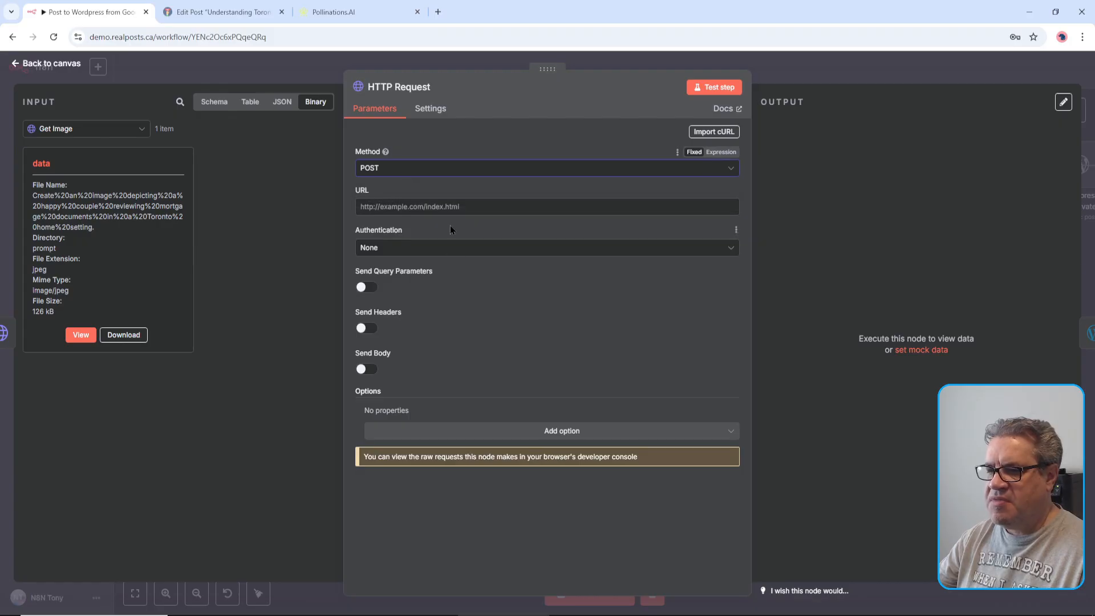
{"action": "left_click", "coordinate": [501, 202]}
{"action": "type", "text": "https://realposts.ca/wp-json/wp/v2/media"}
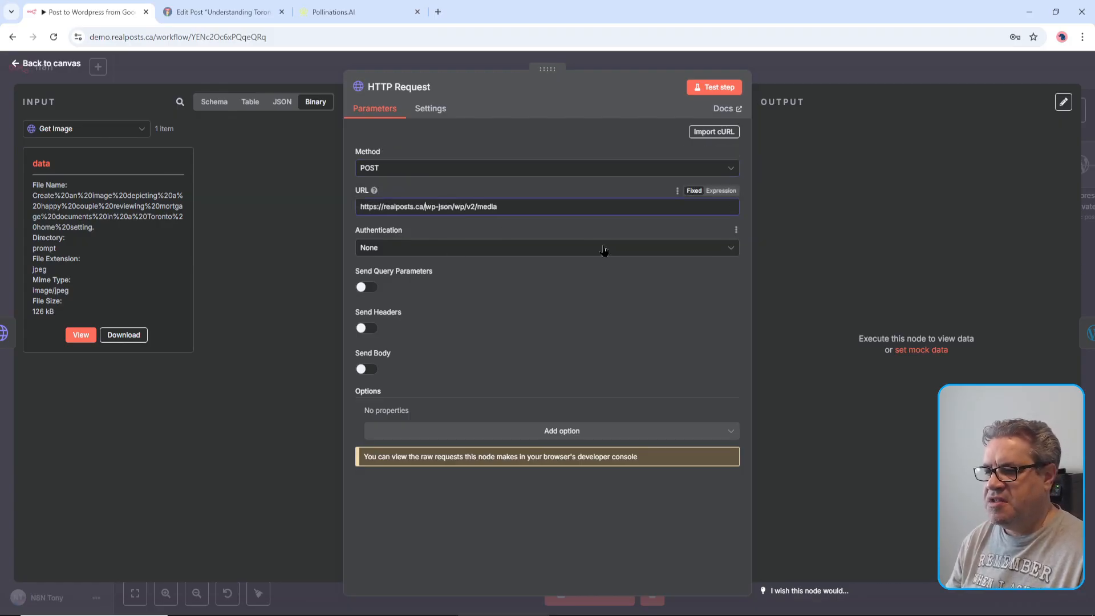
{"action": "key", "text": "shift+End"}
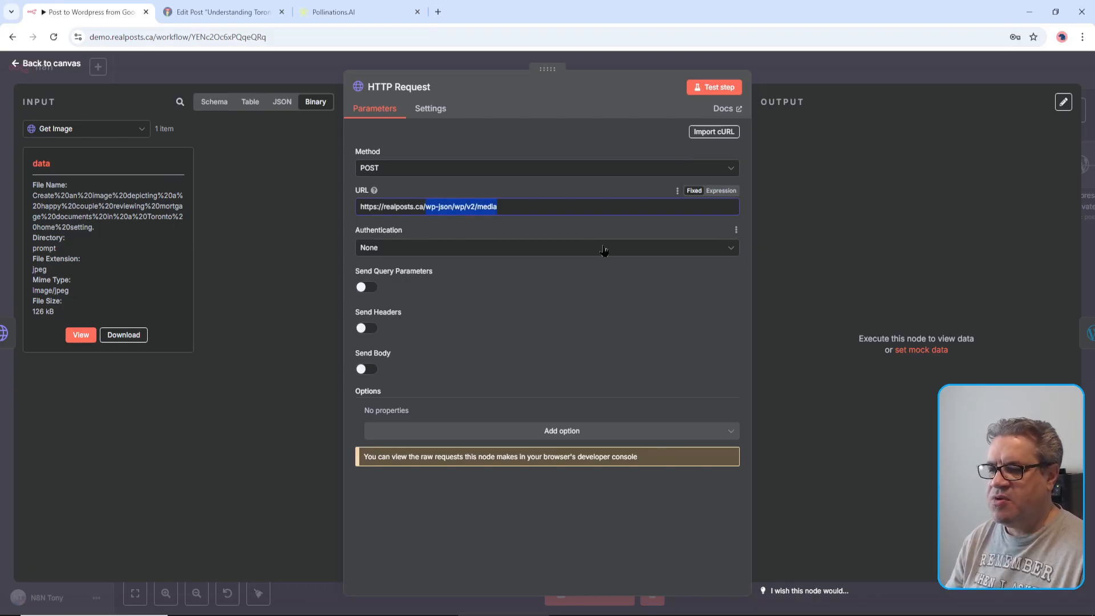
{"action": "left_click", "coordinate": [535, 208]}
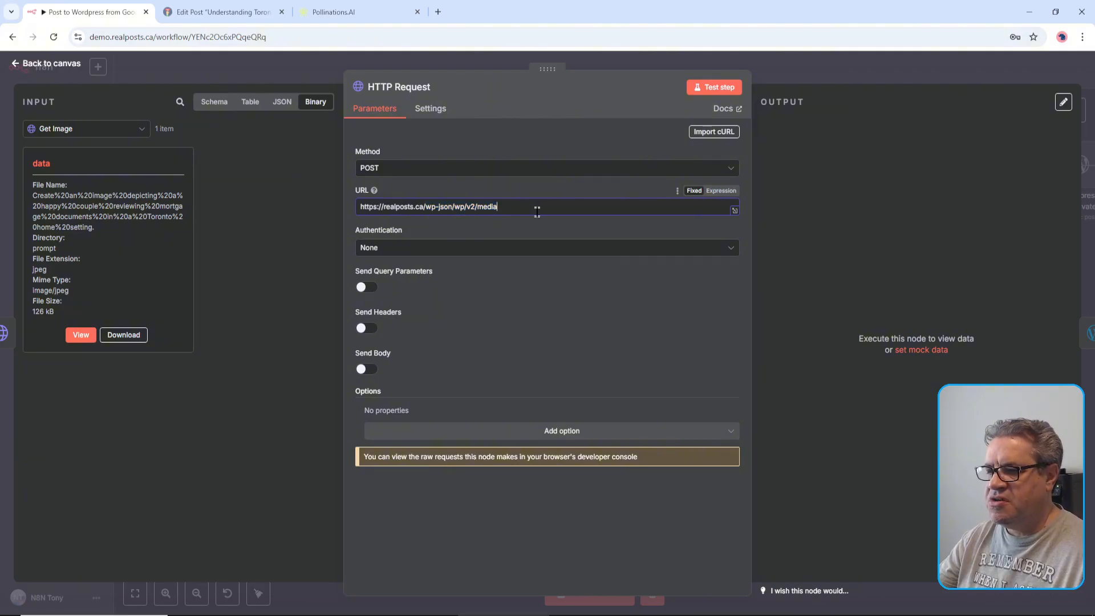
{"action": "key", "text": "ctrl+a"}
{"action": "double_click", "coordinate": [399, 206]}
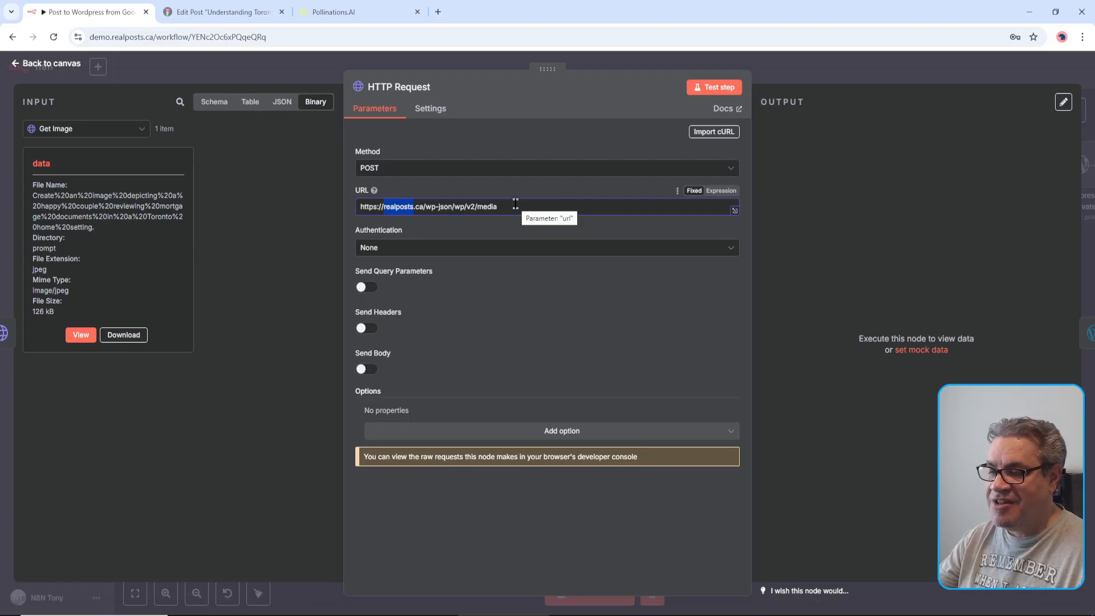
Step: Authenticate the request with a predefined credential of type Wordpress API, choosing the Wordpress RealPosts credential
{"action": "left_click", "coordinate": [474, 251]}
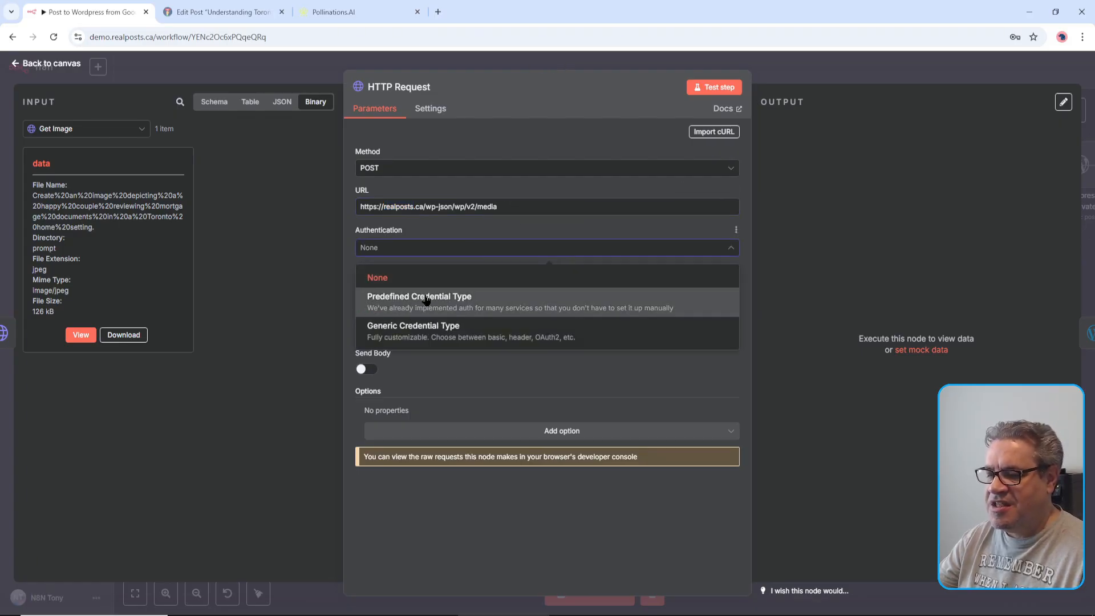
{"action": "left_click", "coordinate": [456, 295]}
{"action": "left_click", "coordinate": [457, 292]}
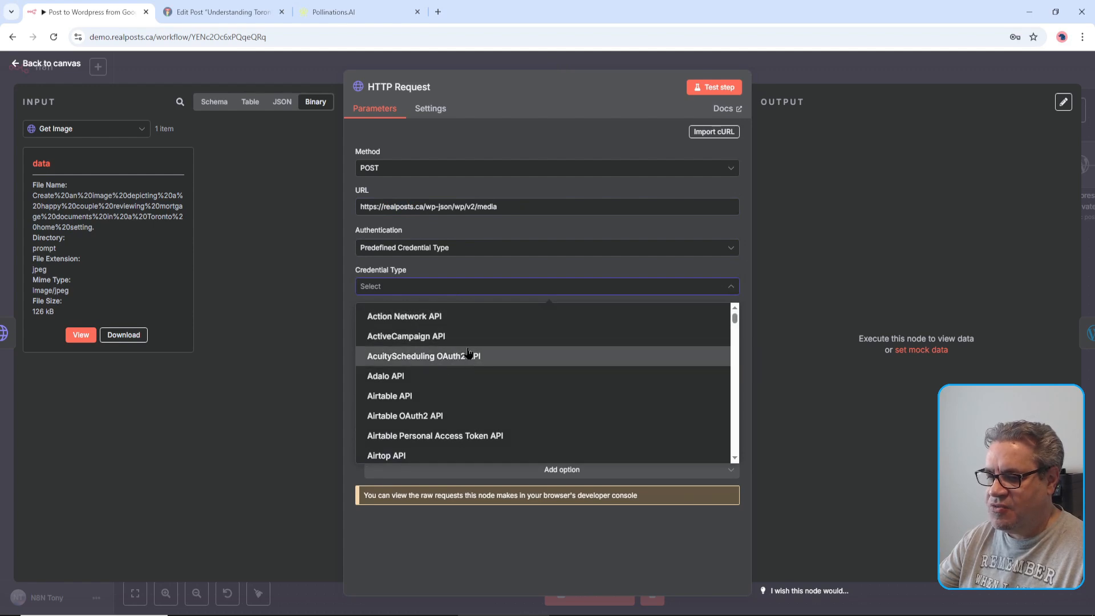
{"action": "type", "text": "wor"}
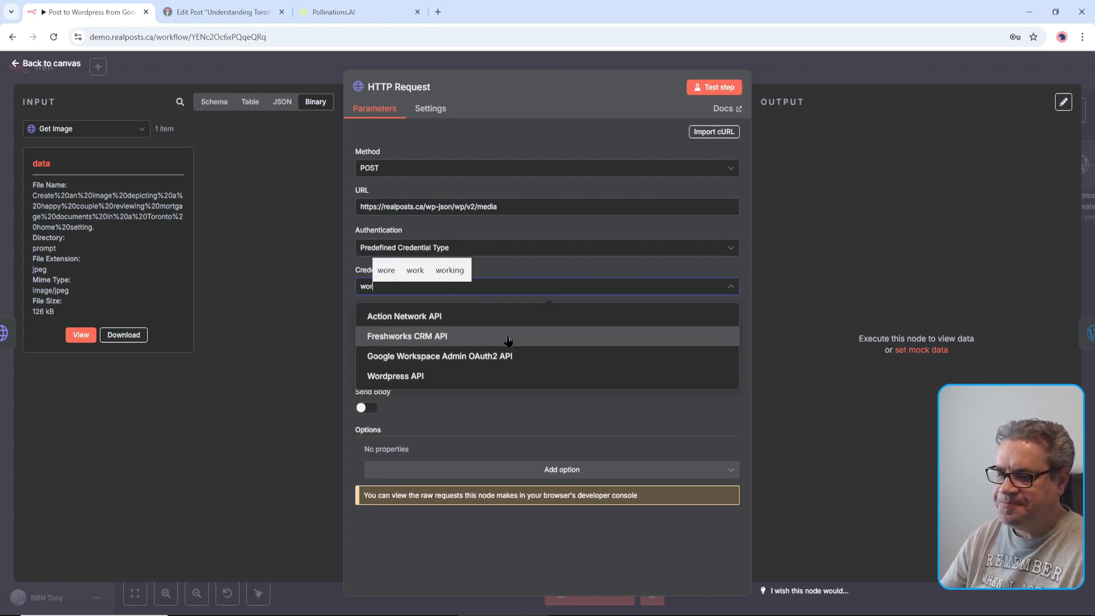
{"action": "left_click", "coordinate": [462, 374]}
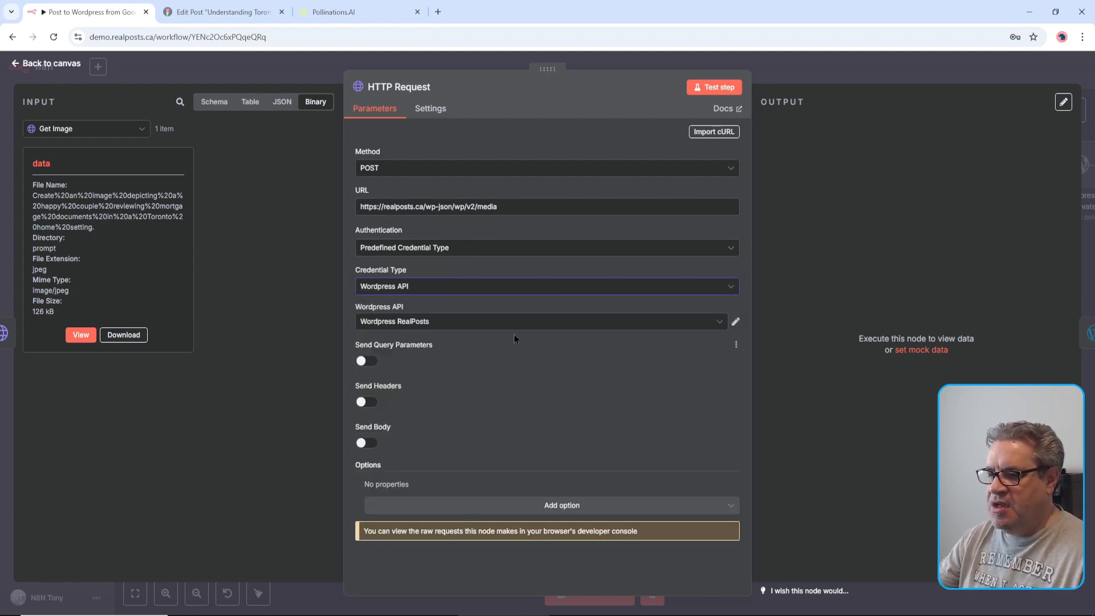
{"action": "left_click", "coordinate": [538, 323]}
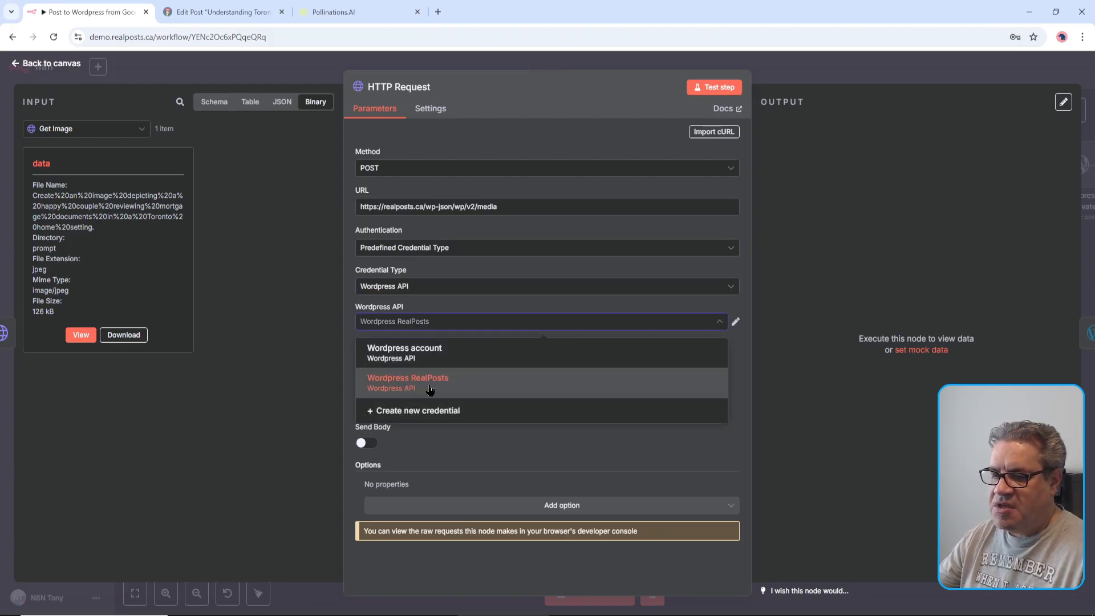
{"action": "left_click", "coordinate": [435, 390]}
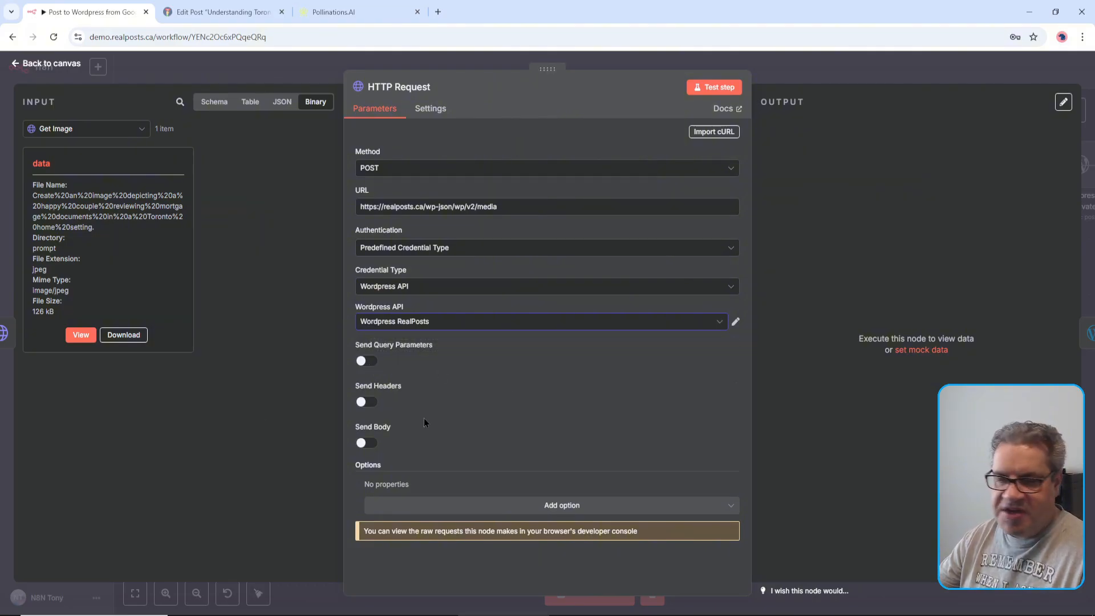
Step: Enable sending headers and define a cache-control header with the value no-cache
{"action": "left_click", "coordinate": [366, 403]}
{"action": "scroll", "coordinate": [515, 307], "scroll_direction": "down", "scroll_amount": 3}
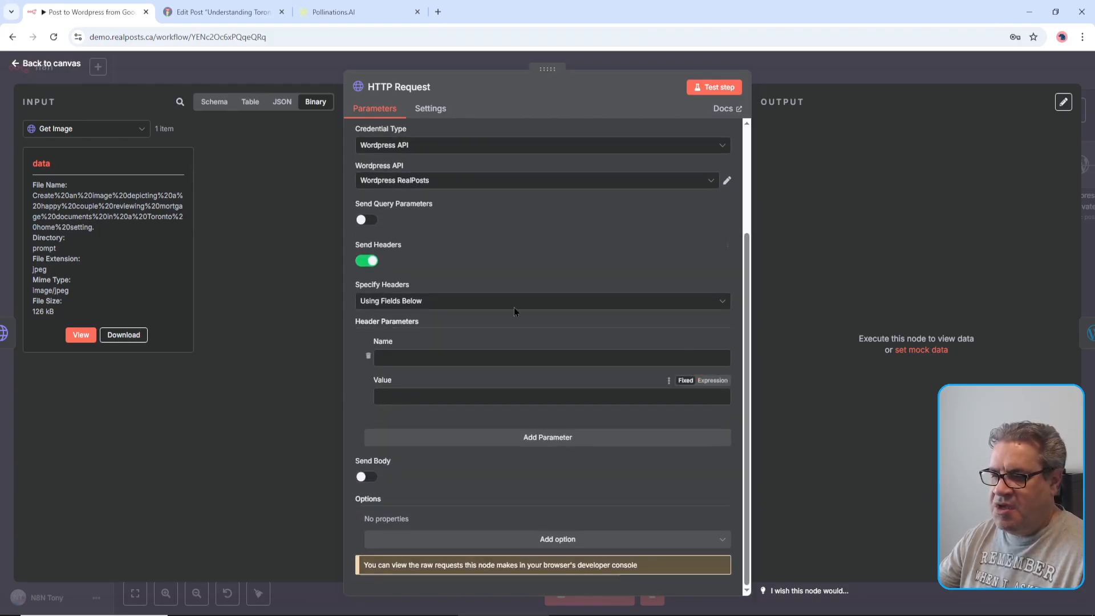
{"action": "left_click", "coordinate": [423, 354]}
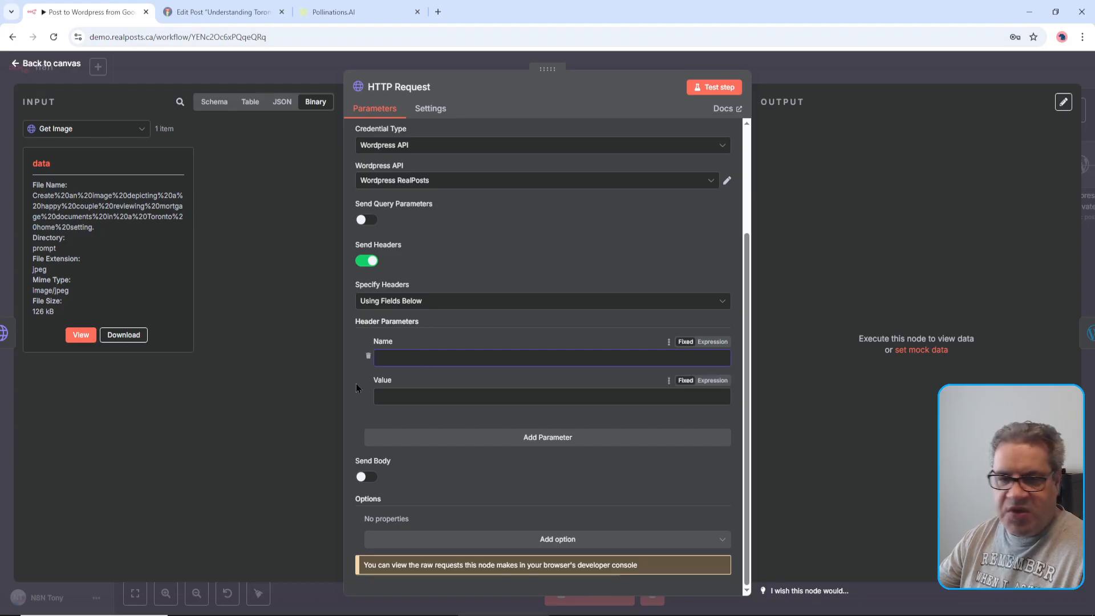
{"action": "left_click", "coordinate": [595, 615]}
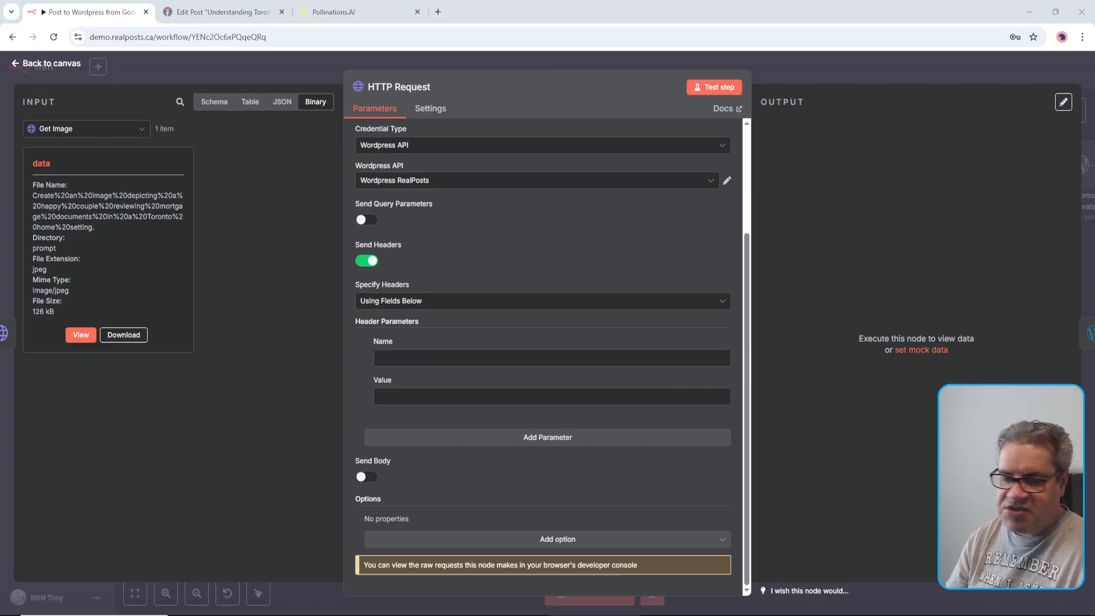
{"action": "left_click", "coordinate": [391, 357]}
{"action": "type", "text": "cache-control"}
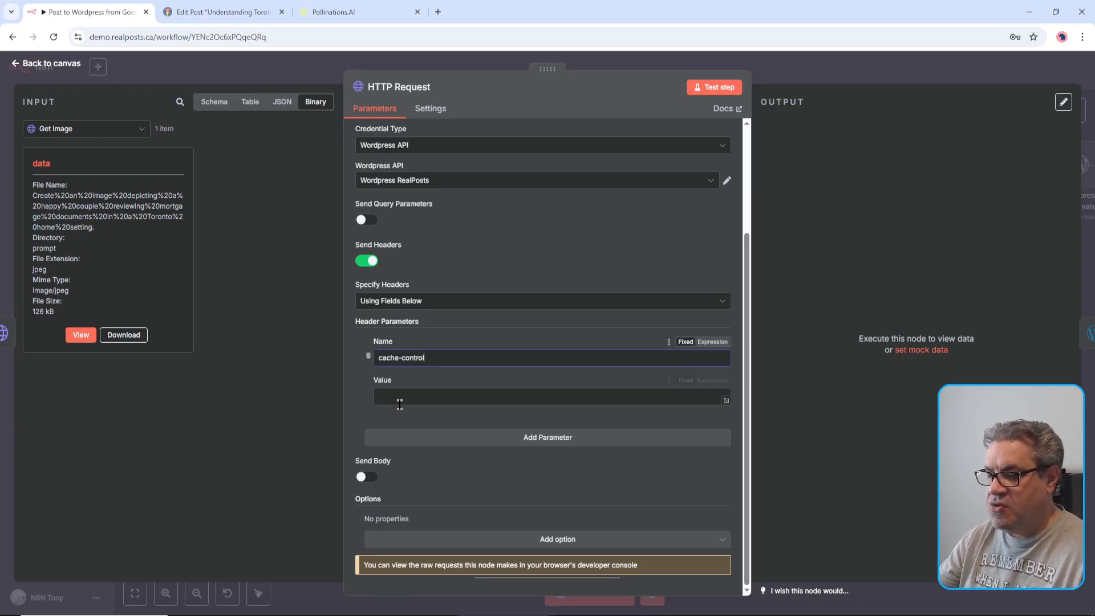
{"action": "left_click", "coordinate": [425, 398]}
{"action": "type", "text": "no"}
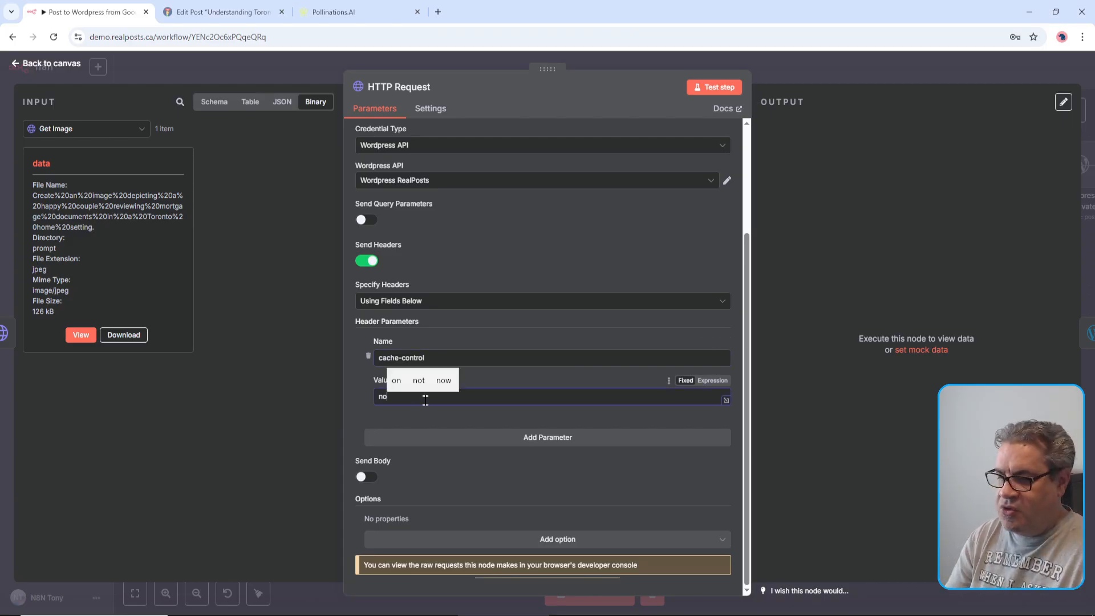
{"action": "type", "text": "-ca"}
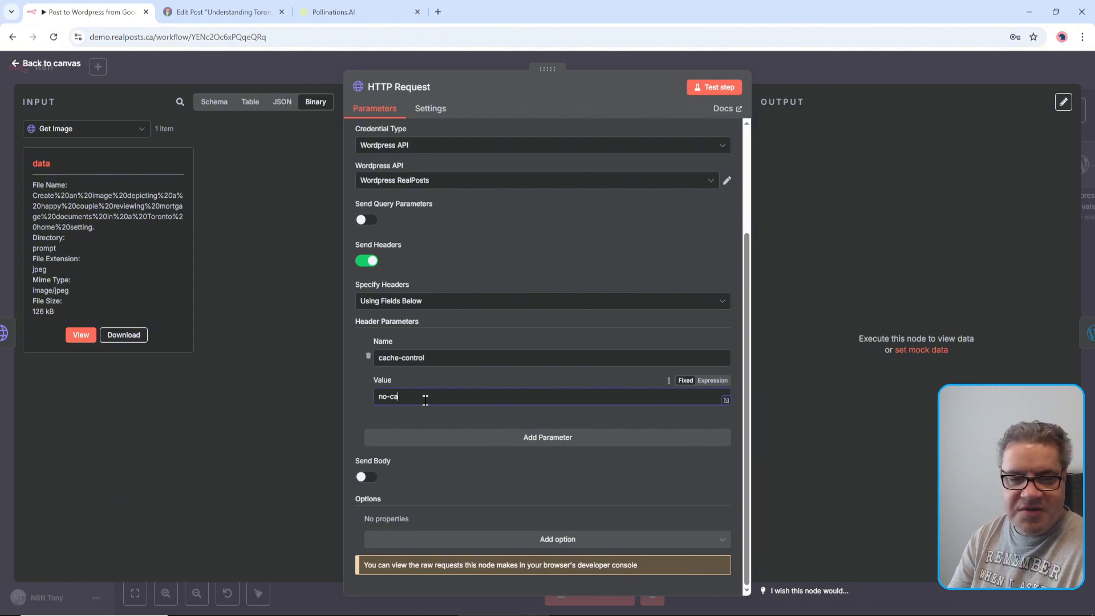
{"action": "type", "text": "che"}
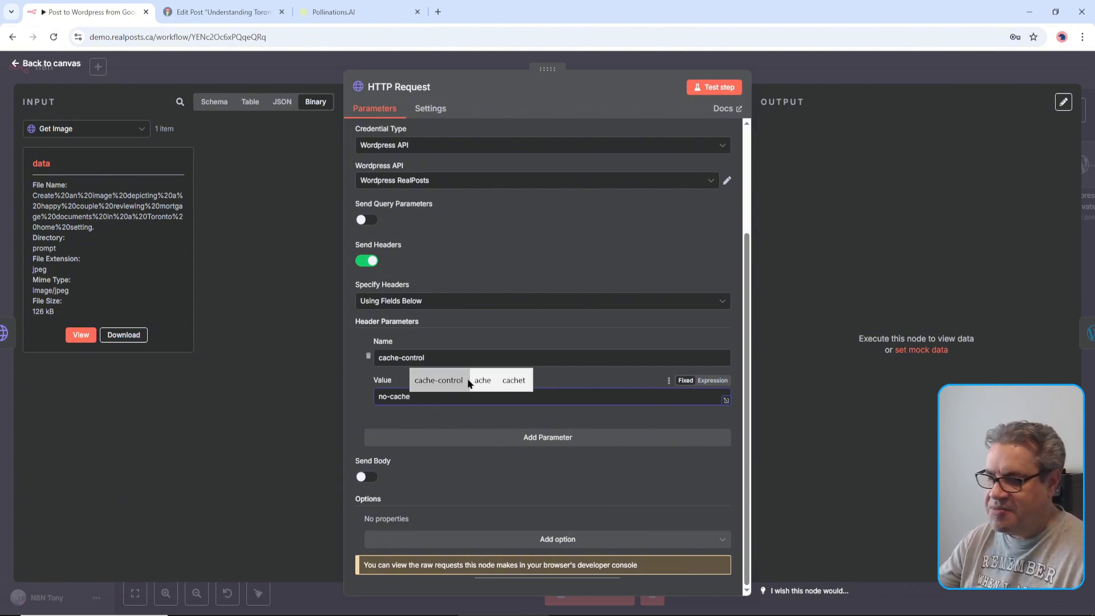
Step: Add a content-disposition header with the value attachment; filename={{ $json.output.title }}.jpg
{"action": "left_click", "coordinate": [547, 438]}
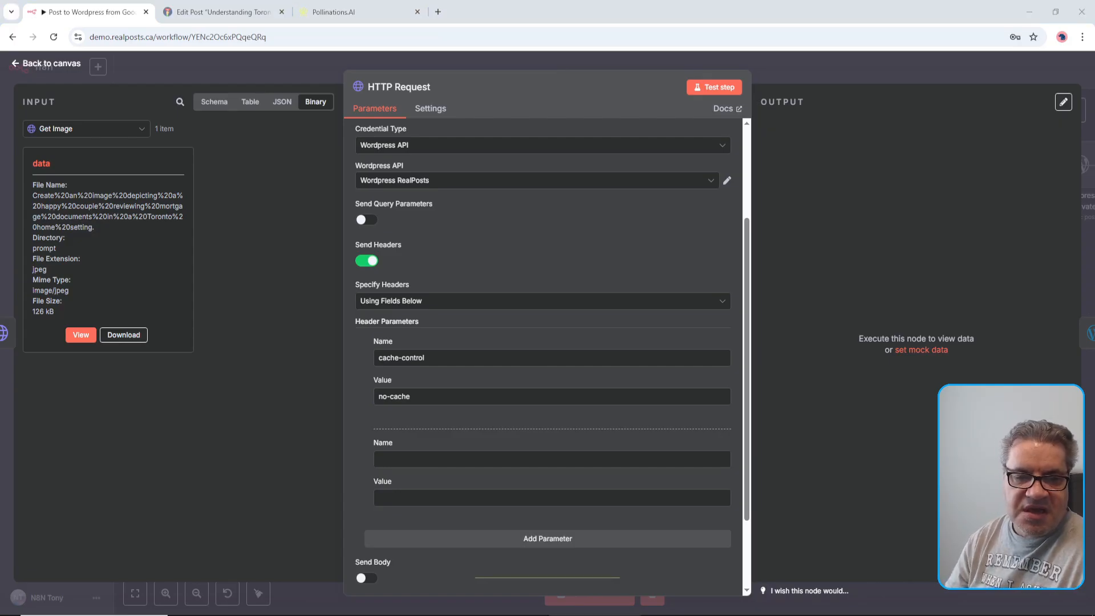
{"action": "left_click", "coordinate": [411, 458]}
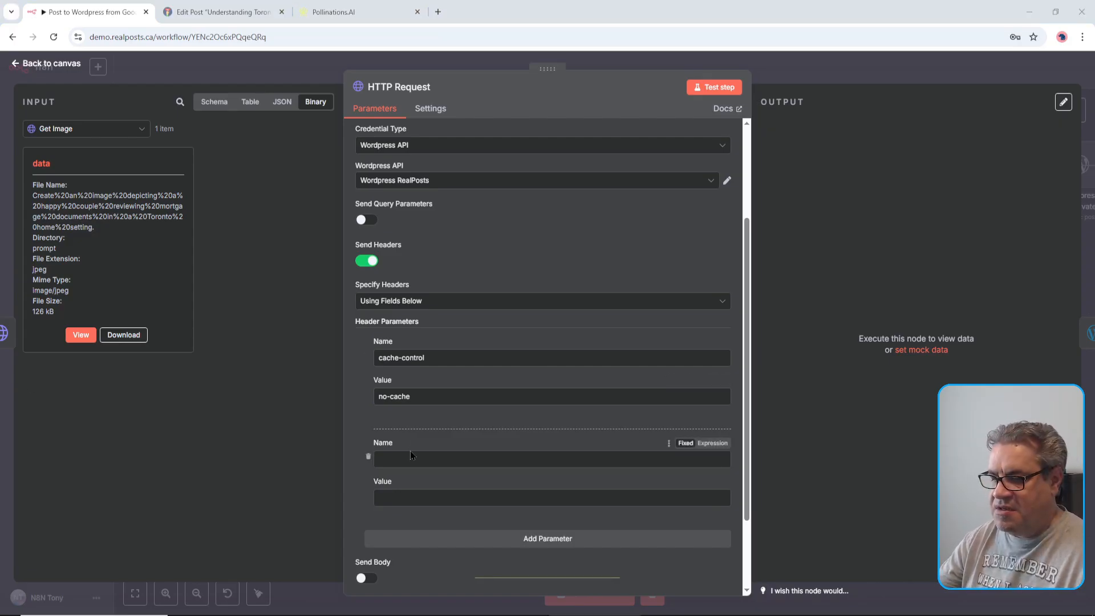
{"action": "type", "text": "content-disposition"}
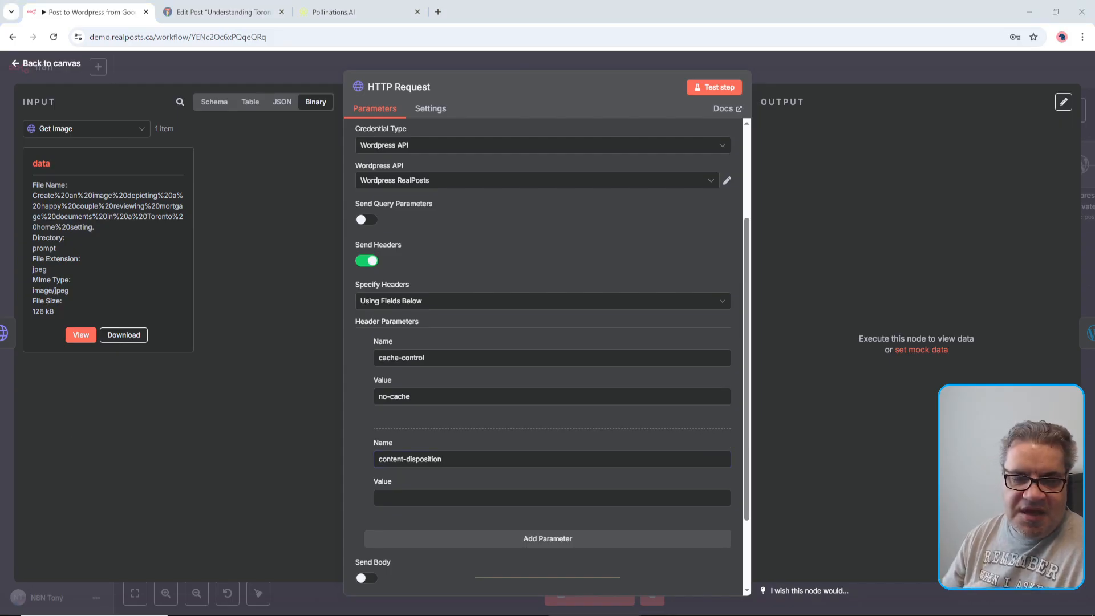
{"action": "left_click", "coordinate": [415, 500]}
{"action": "type", "text": "attachment; filename={{ $json.output.title }}.jpg"}
{"action": "left_click", "coordinate": [613, 498]}
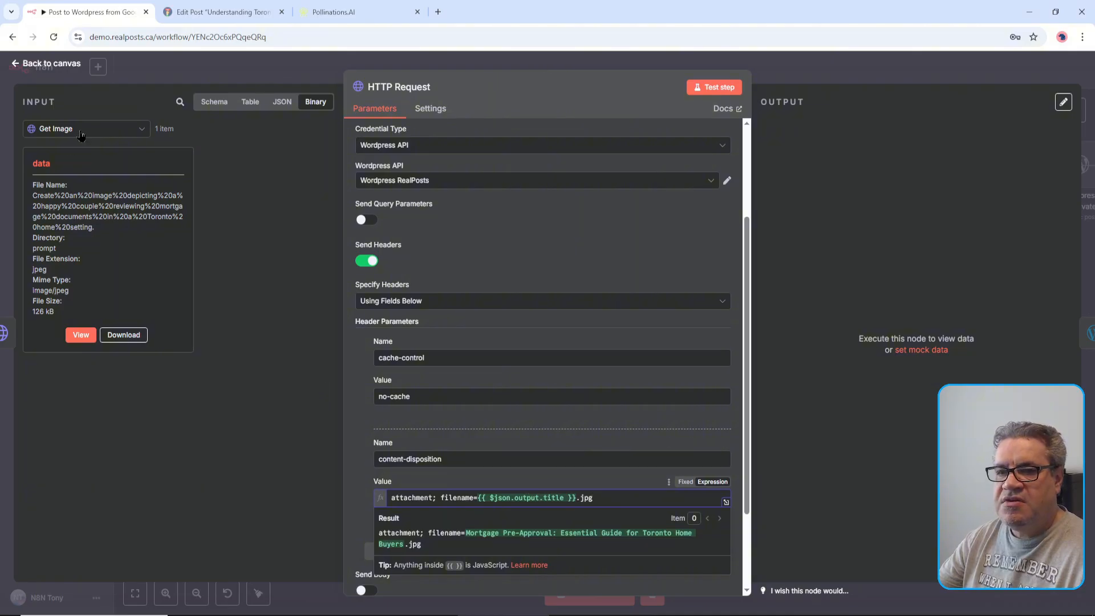
{"action": "left_click", "coordinate": [141, 131]}
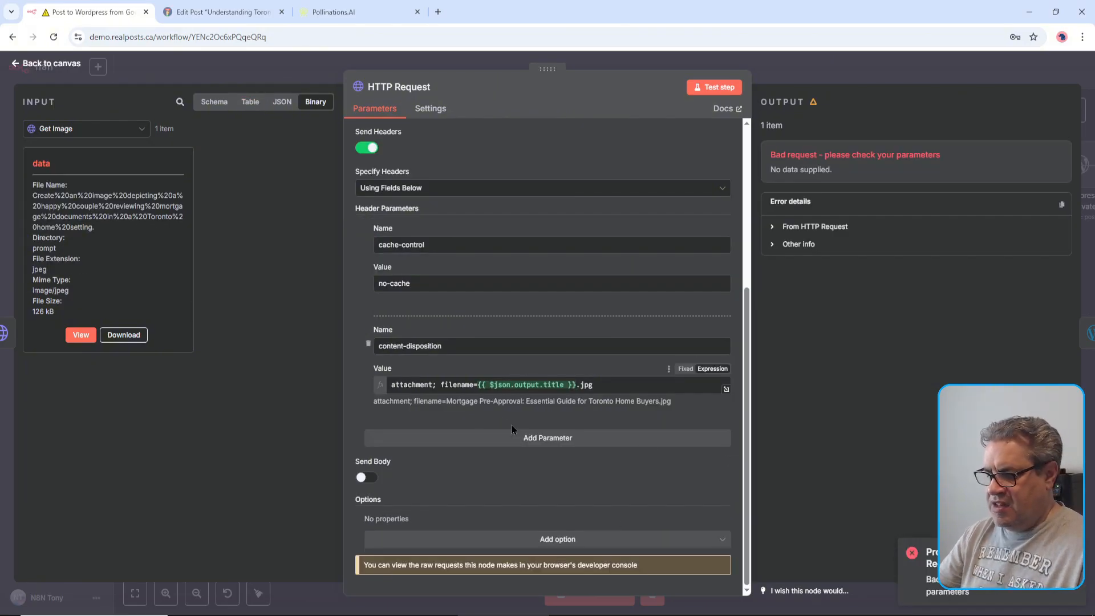
Step: Enable sending a body with content type n8n Binary File and set the input data field name to data
{"action": "left_click", "coordinate": [366, 478]}
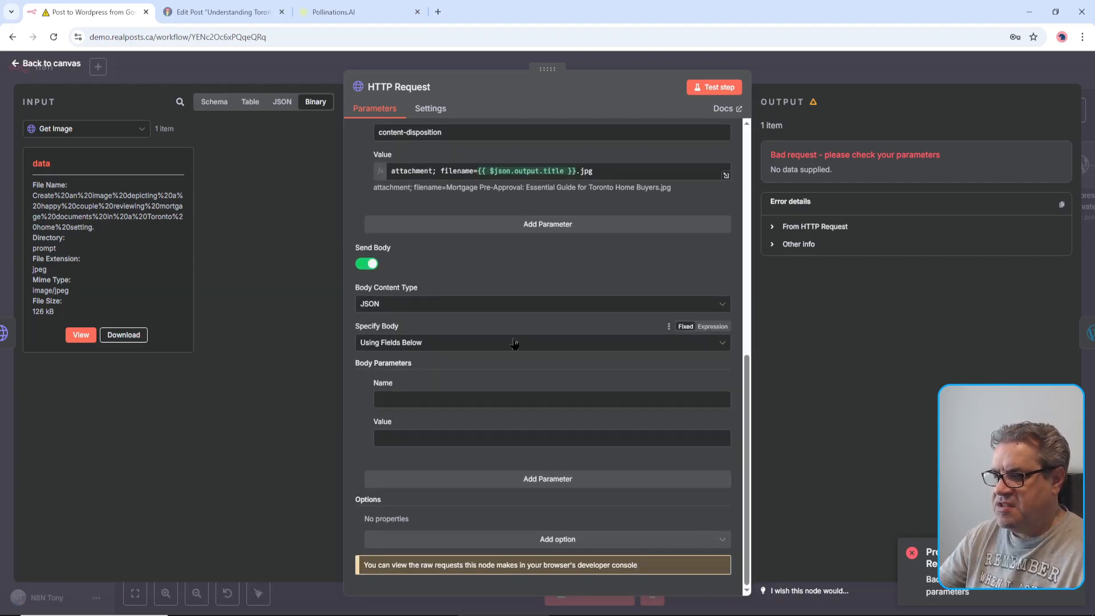
{"action": "left_click", "coordinate": [525, 307]}
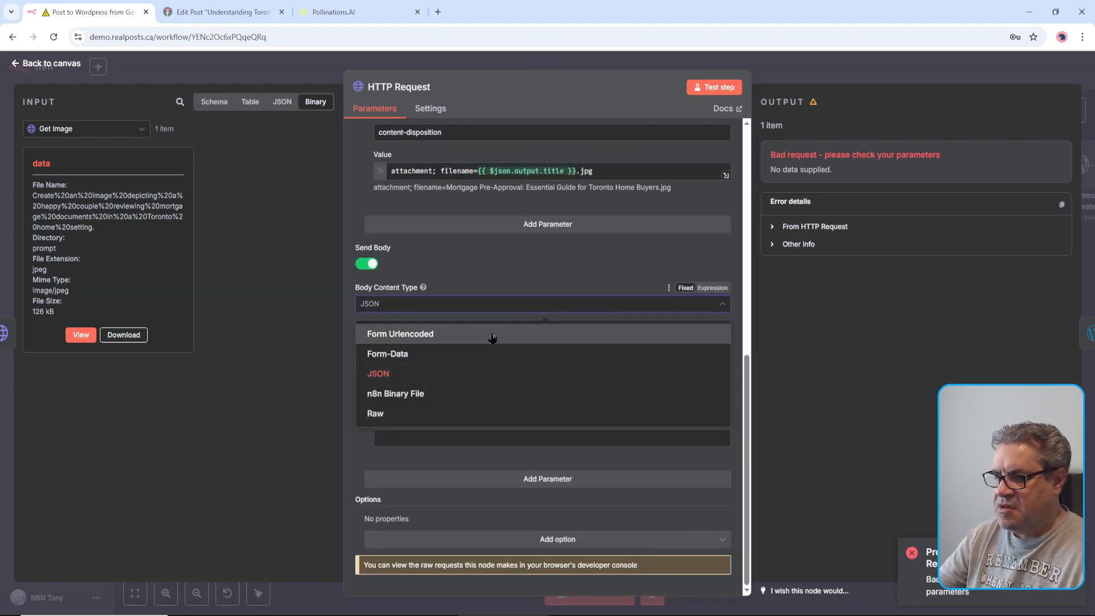
{"action": "left_click", "coordinate": [448, 396]}
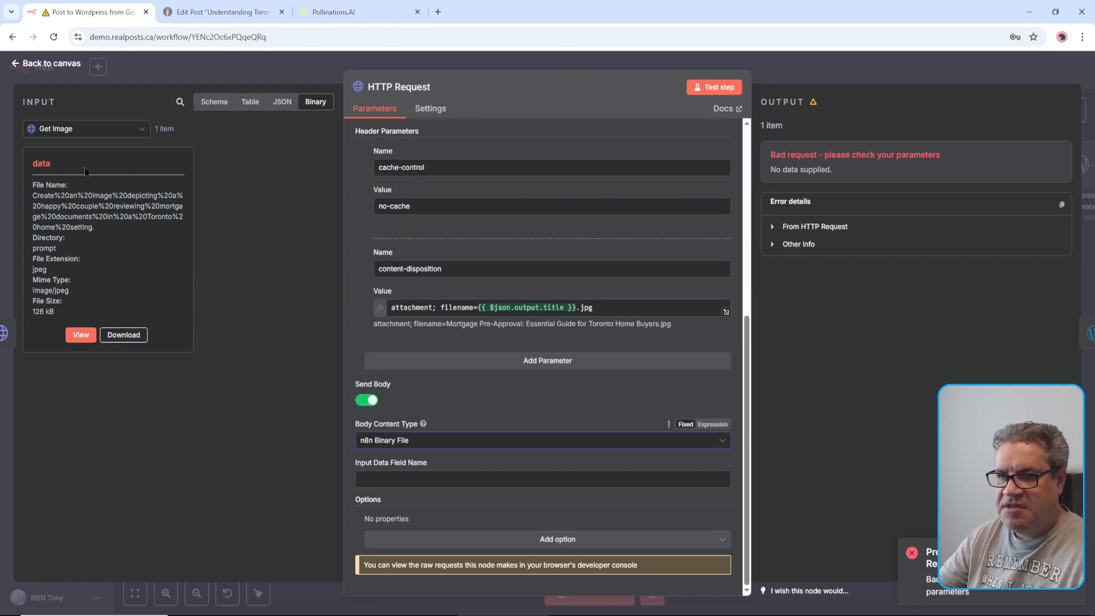
{"action": "left_click", "coordinate": [587, 481]}
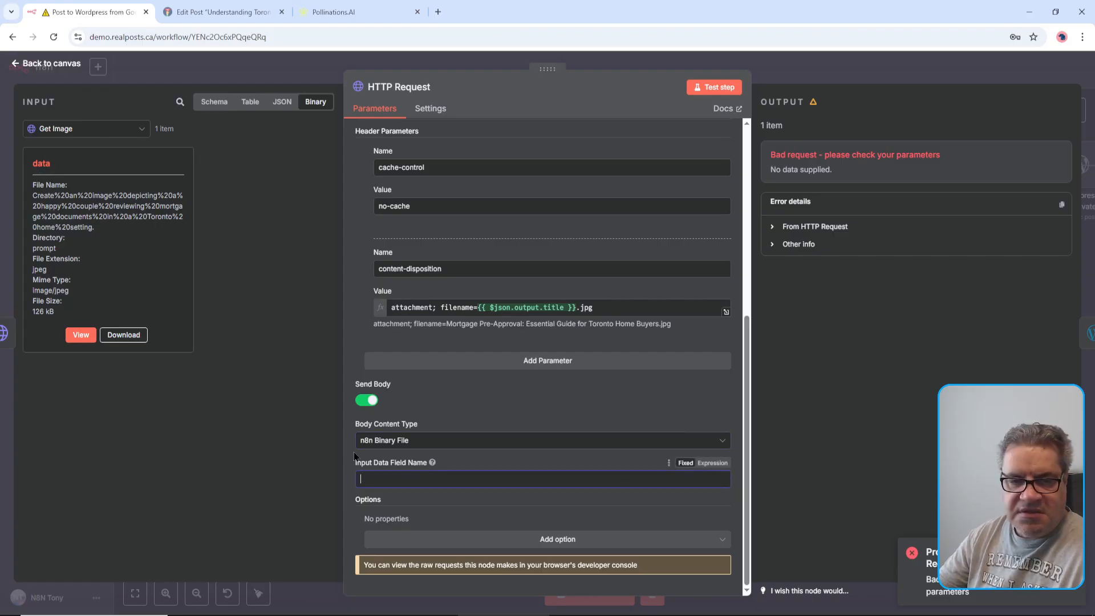
{"action": "type", "text": "dat"}
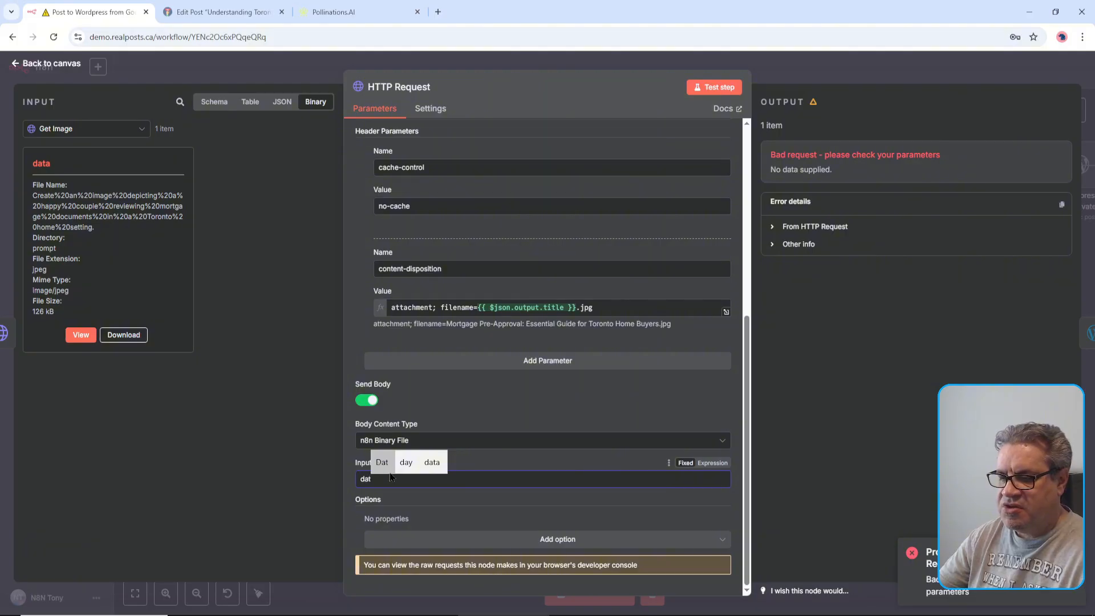
{"action": "type", "text": "a"}
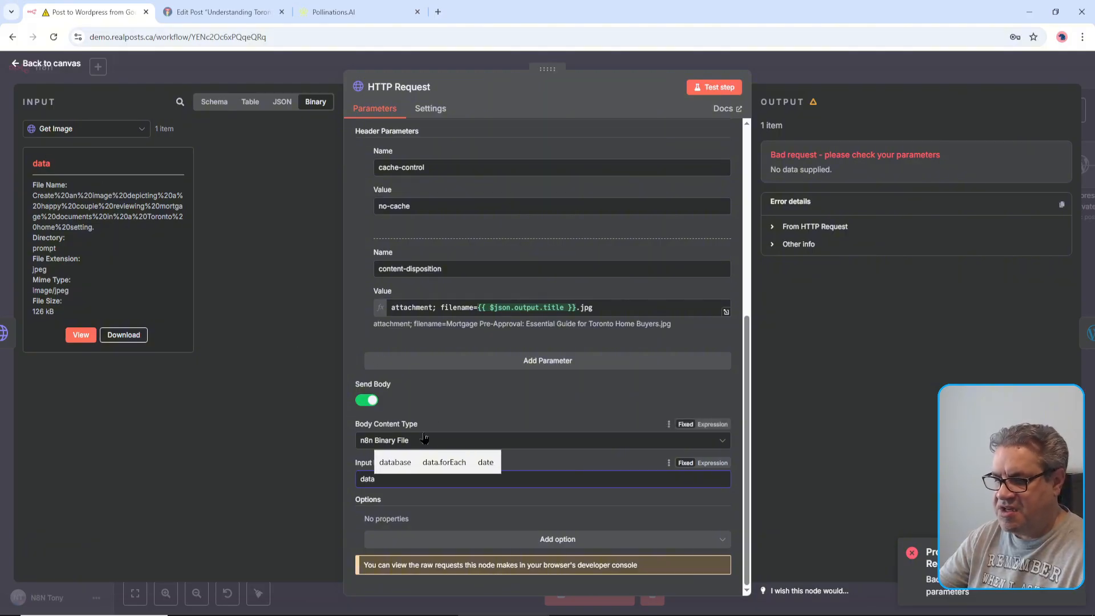
{"action": "left_click", "coordinate": [576, 403]}
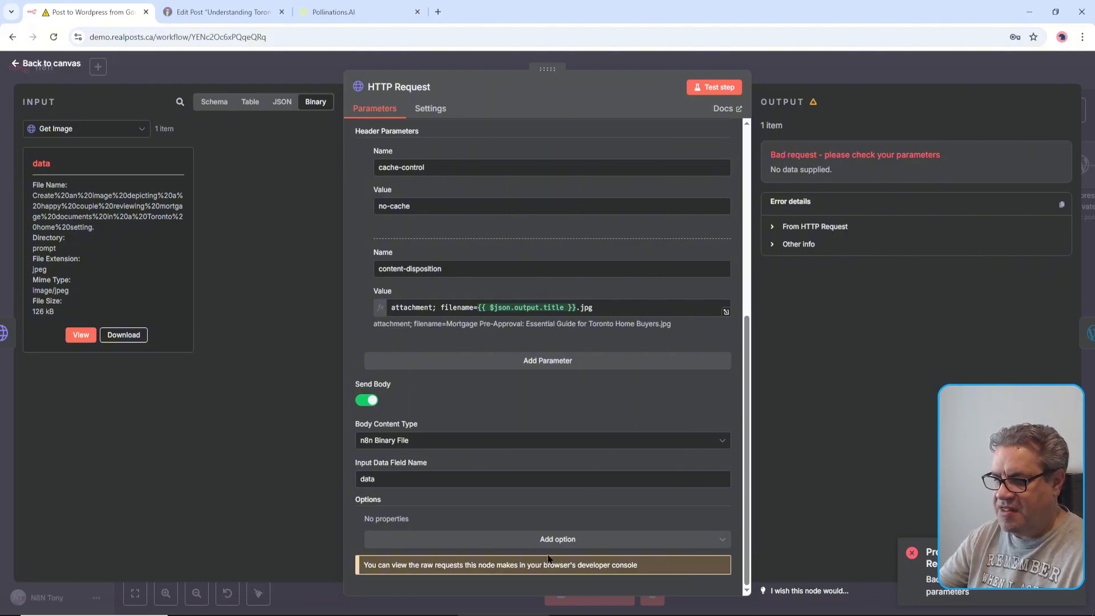
Step: Test the media upload request and review the media ID and attachment details in its output
{"action": "scroll", "coordinate": [677, 249], "scroll_direction": "up", "scroll_amount": 5}
{"action": "left_click", "coordinate": [714, 86]}
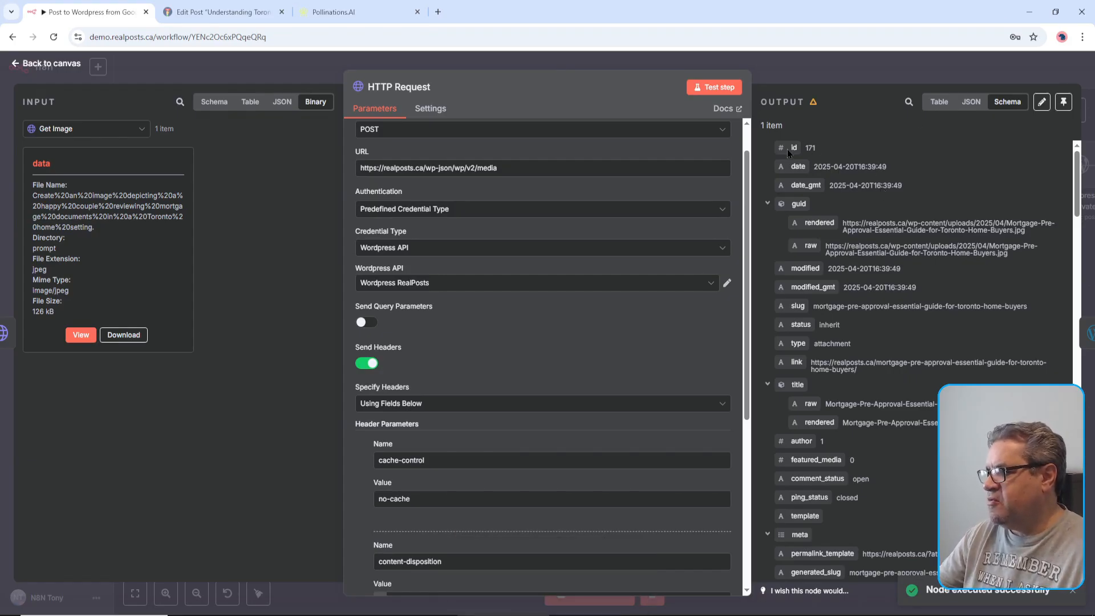
{"action": "double_click", "coordinate": [810, 147]}
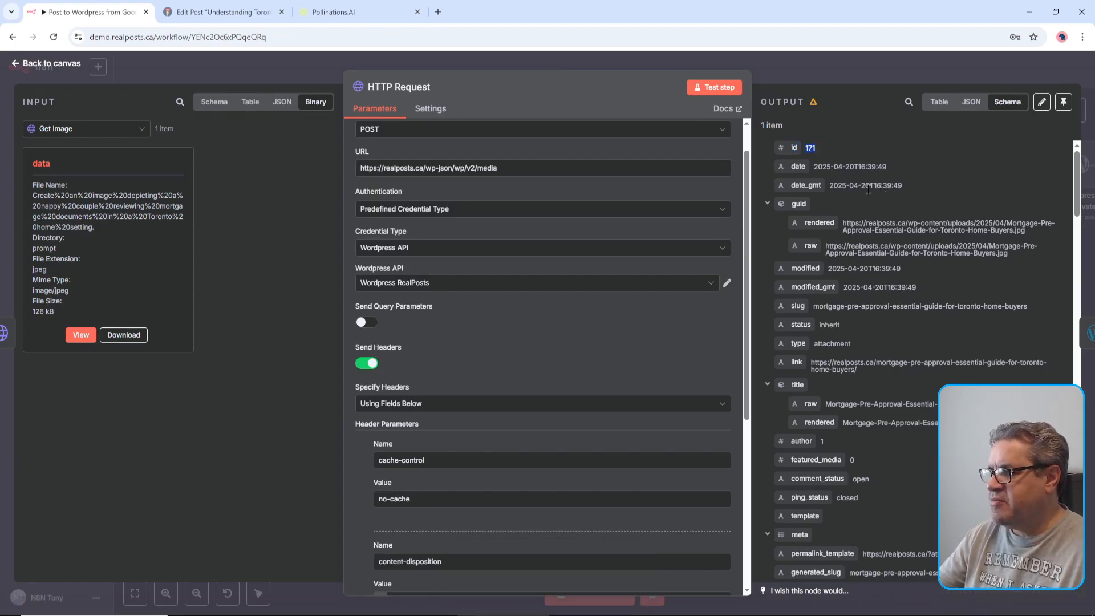
{"action": "scroll", "coordinate": [1033, 293], "scroll_direction": "down", "scroll_amount": 2}
{"action": "scroll", "coordinate": [970, 342], "scroll_direction": "down", "scroll_amount": 7}
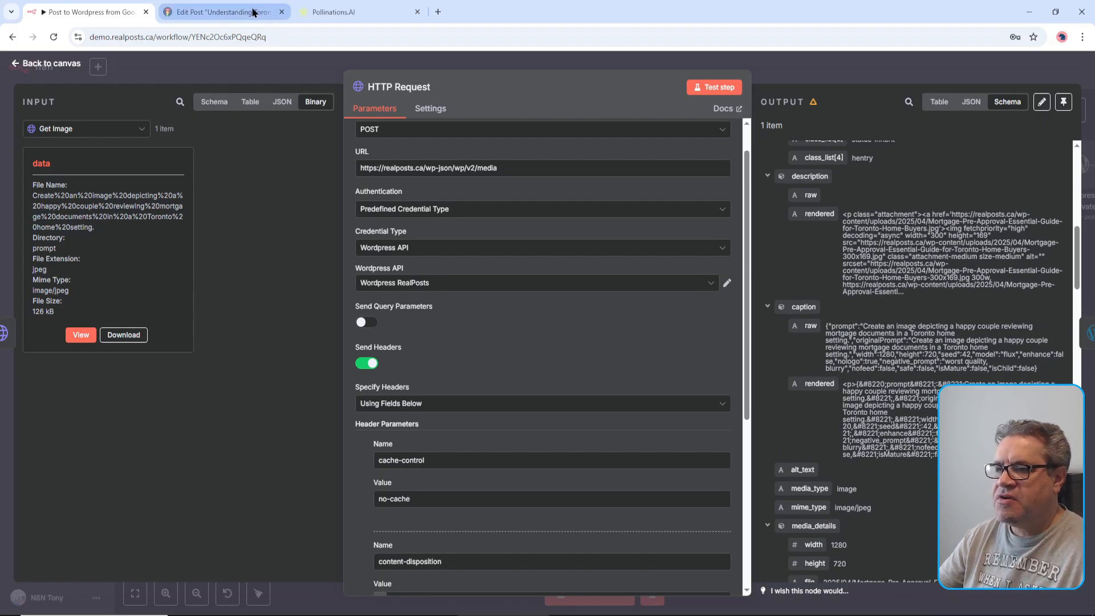
{"action": "scroll", "coordinate": [1033, 229], "scroll_direction": "up", "scroll_amount": 9}
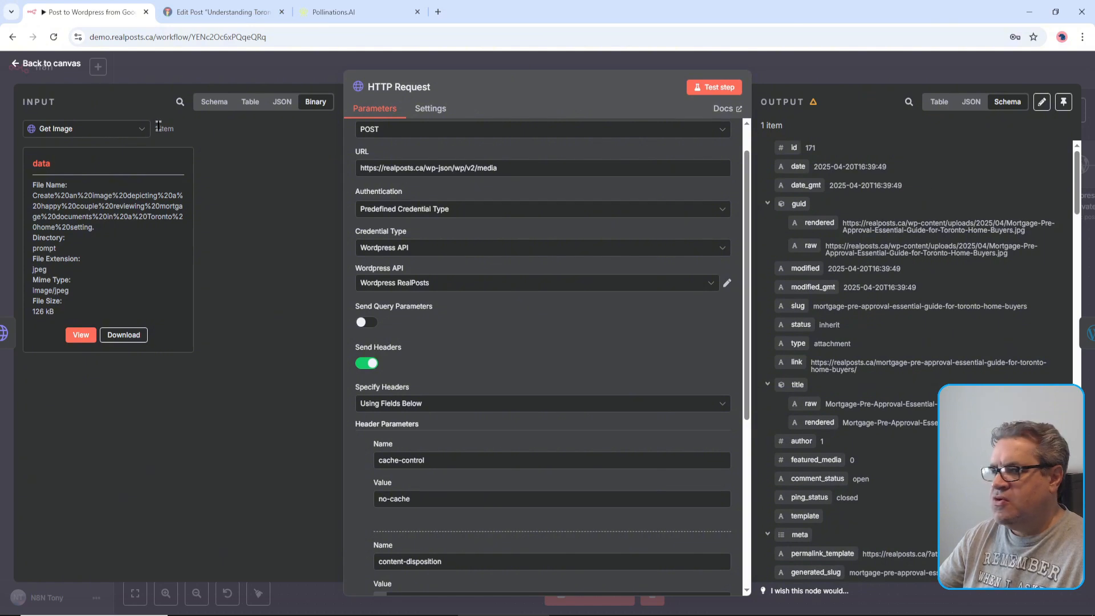
Step: View the input image and compare it with the newest item's attachment details in the WordPress media library
{"action": "left_click", "coordinate": [80, 334]}
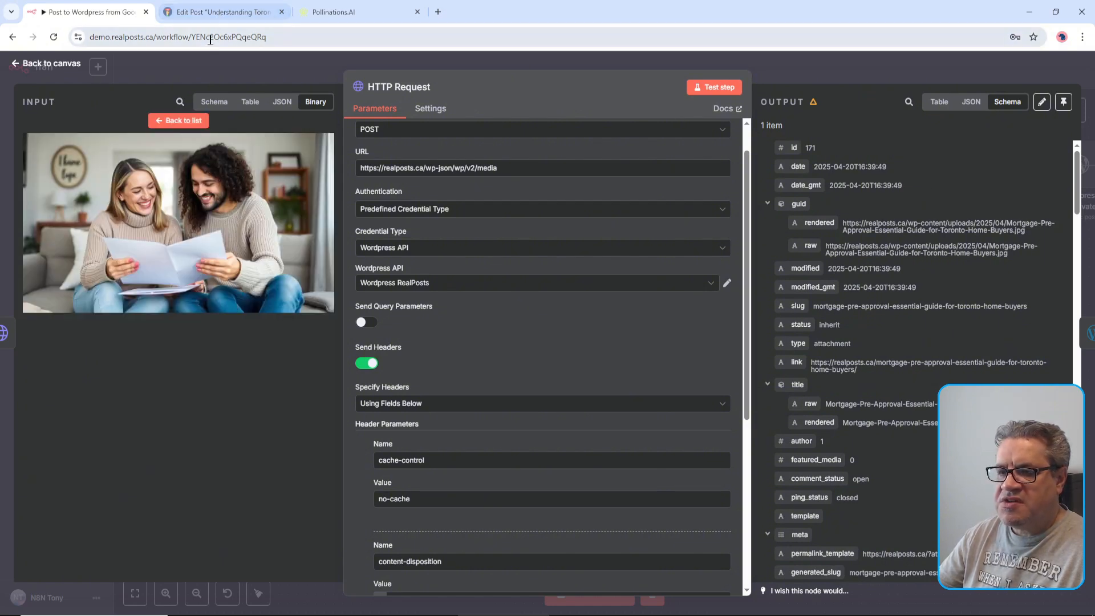
{"action": "left_click", "coordinate": [215, 14]}
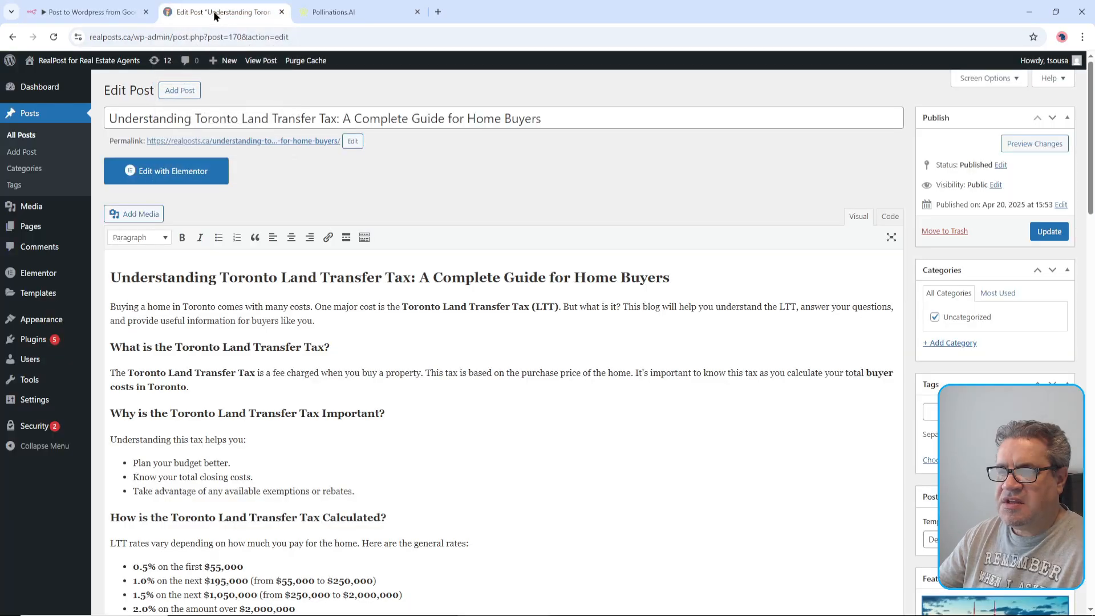
{"action": "left_click", "coordinate": [31, 210]}
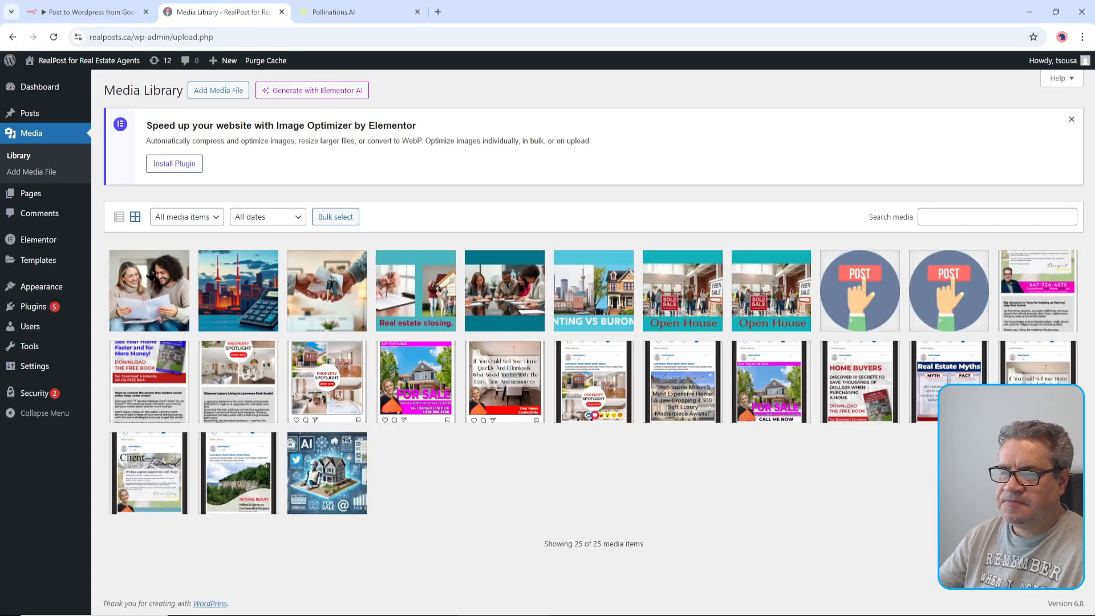
{"action": "left_click", "coordinate": [151, 275]}
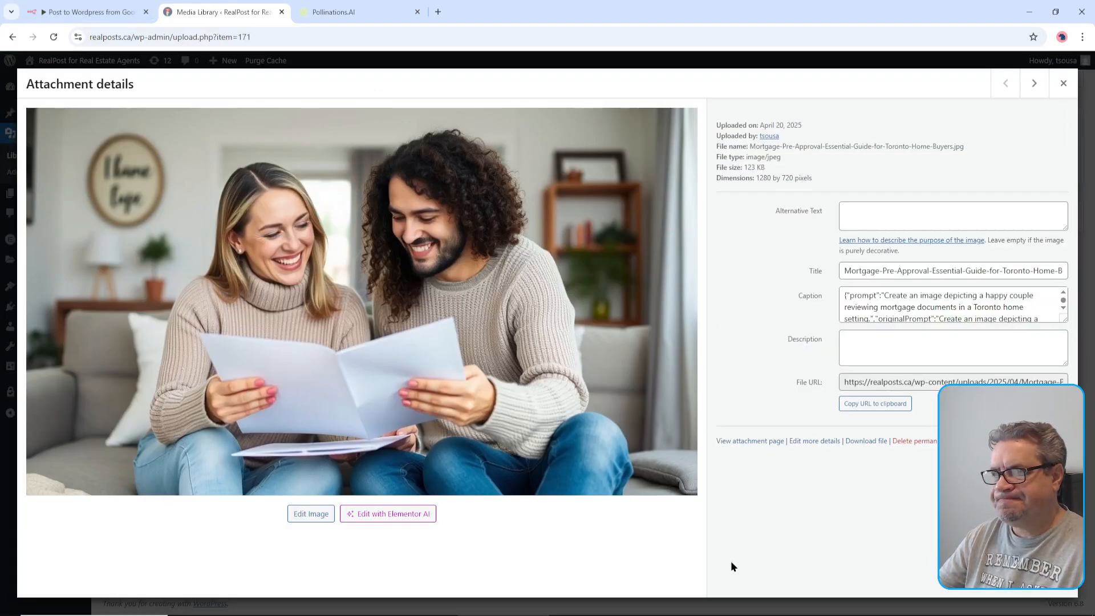
{"action": "left_click", "coordinate": [78, 13]}
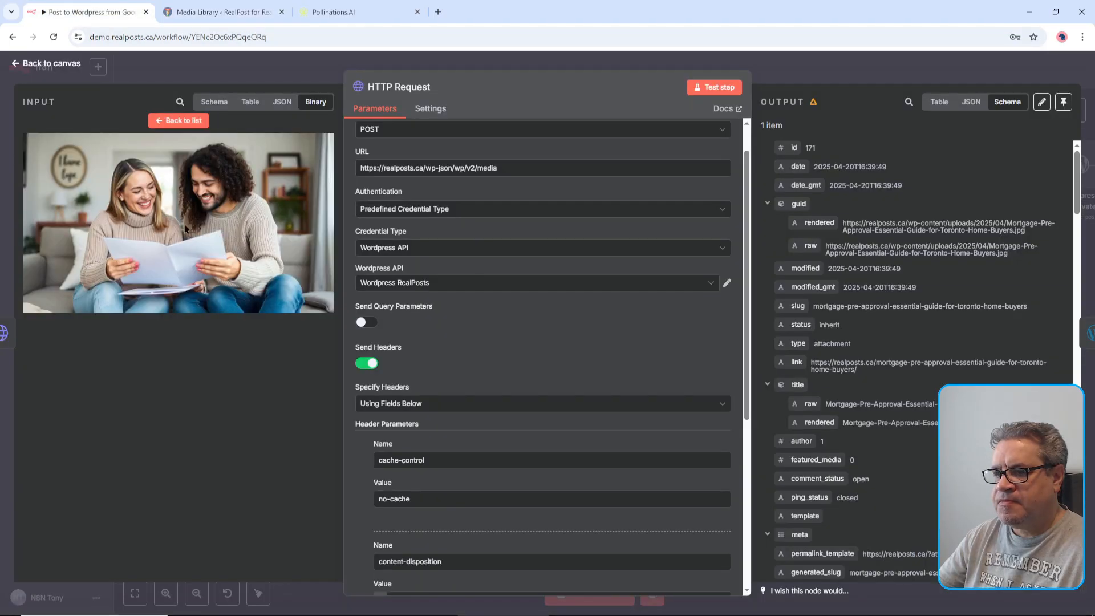
{"action": "left_click", "coordinate": [178, 121]}
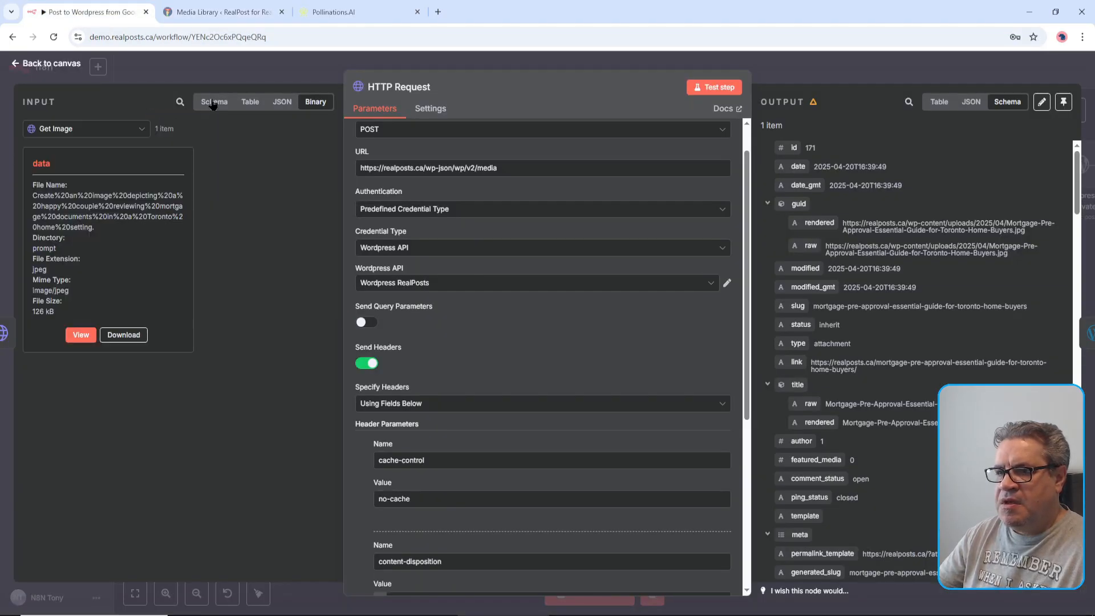
Step: Move the media upload node up on the canvas and insert a new HTTP Request node between it and the deactivated Wordpress node
{"action": "left_click", "coordinate": [241, 70]}
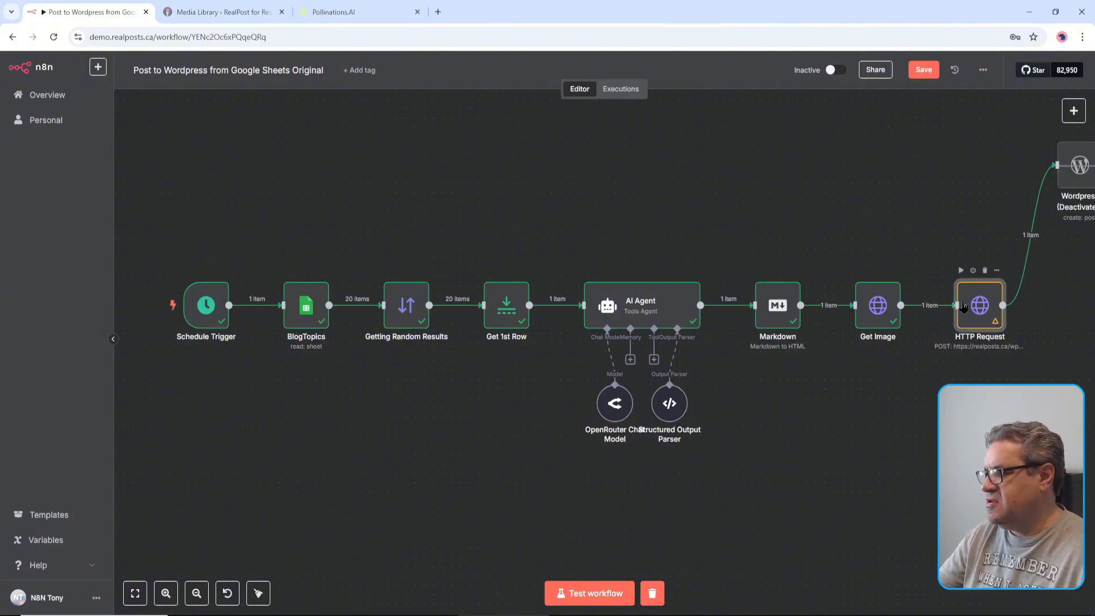
{"action": "left_click_drag", "start_coordinate": [979, 308], "coordinate": [954, 251]}
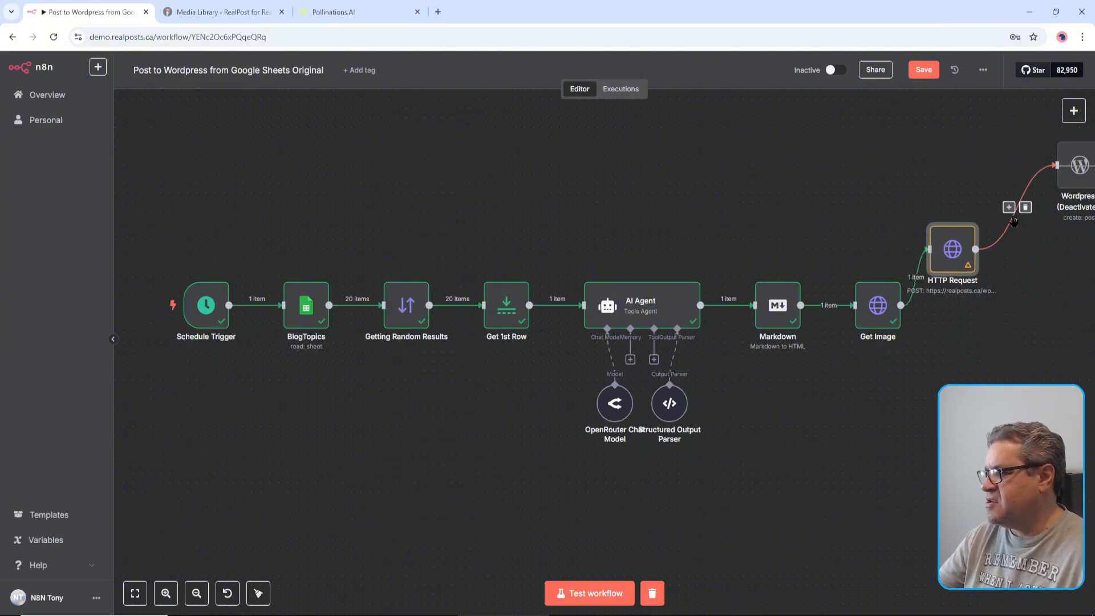
{"action": "left_click", "coordinate": [1009, 207]}
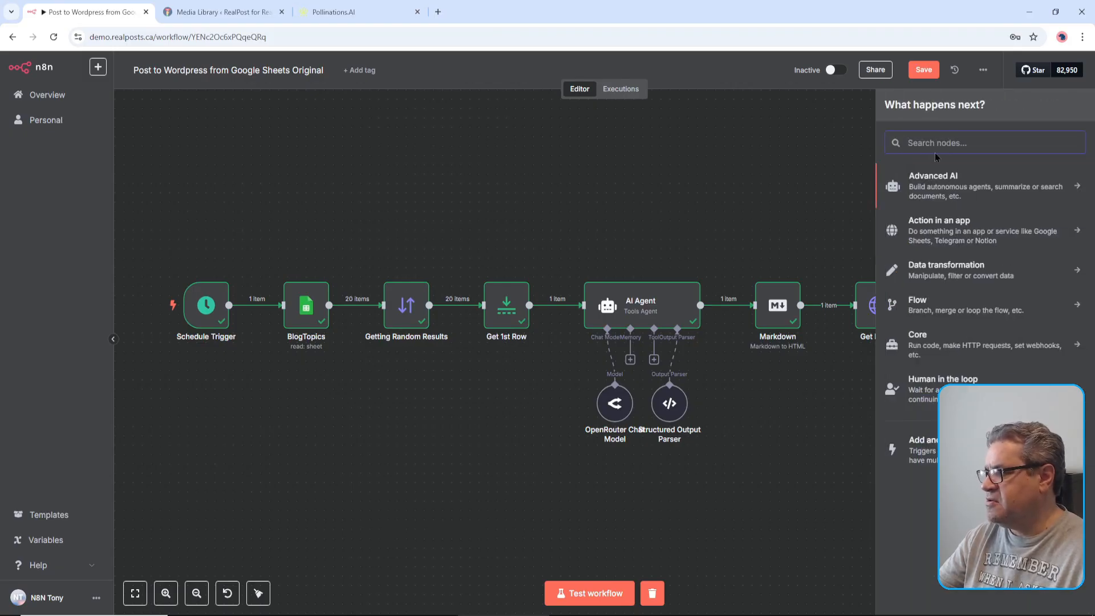
{"action": "type", "text": "http"}
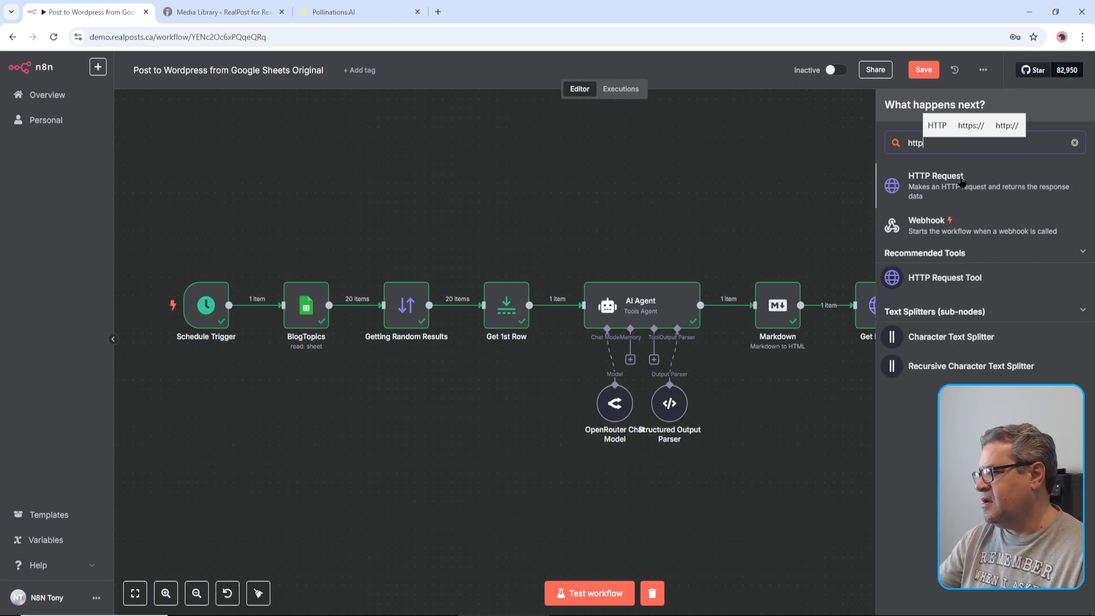
{"action": "left_click", "coordinate": [1048, 178]}
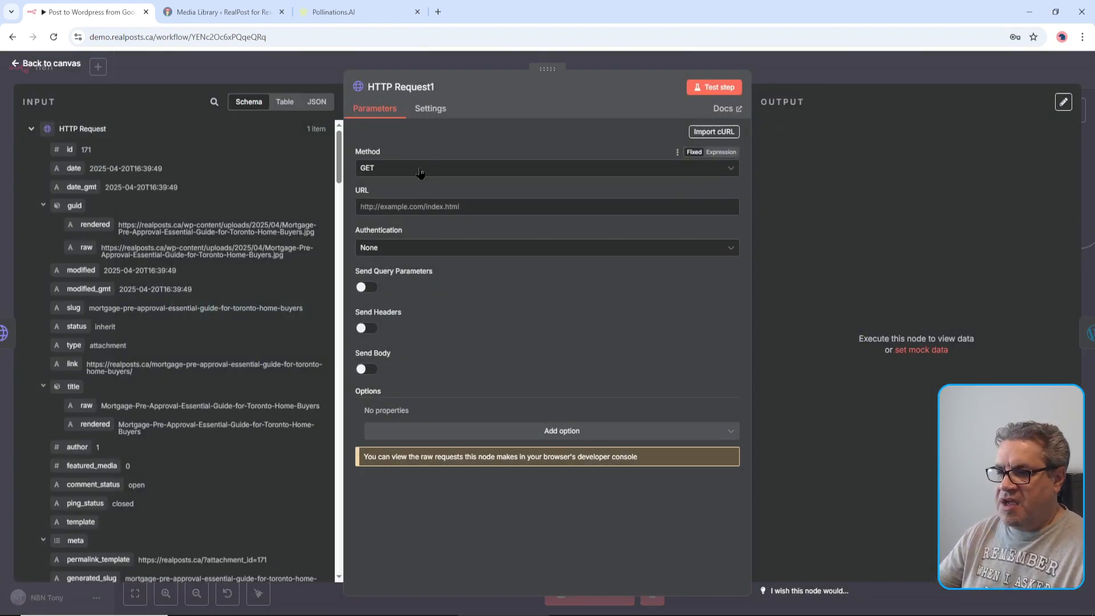
{"action": "left_click", "coordinate": [420, 170]}
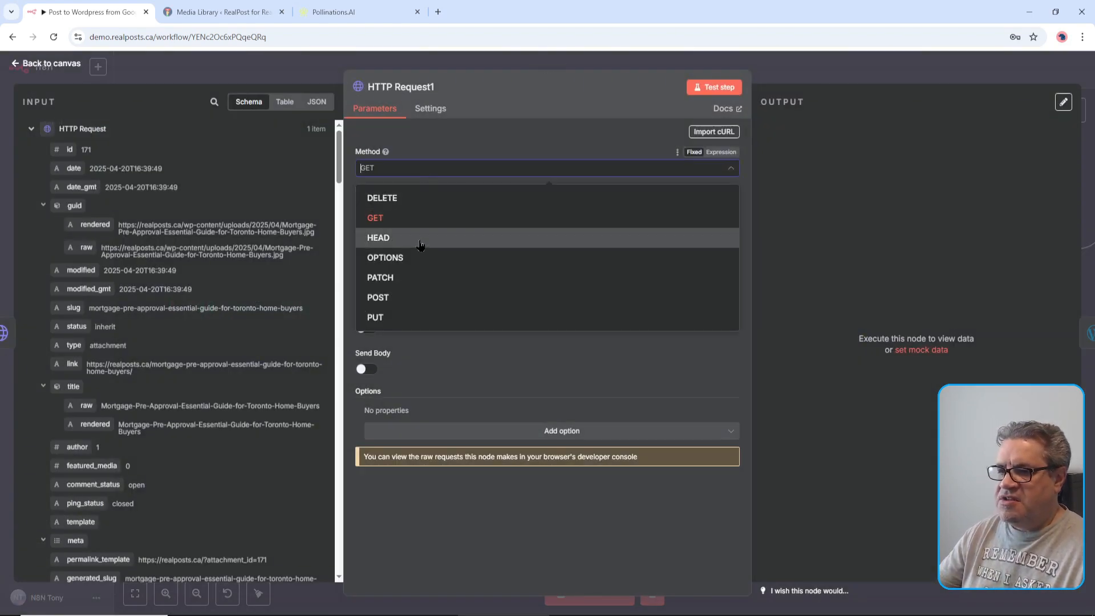
{"action": "left_click", "coordinate": [422, 301]}
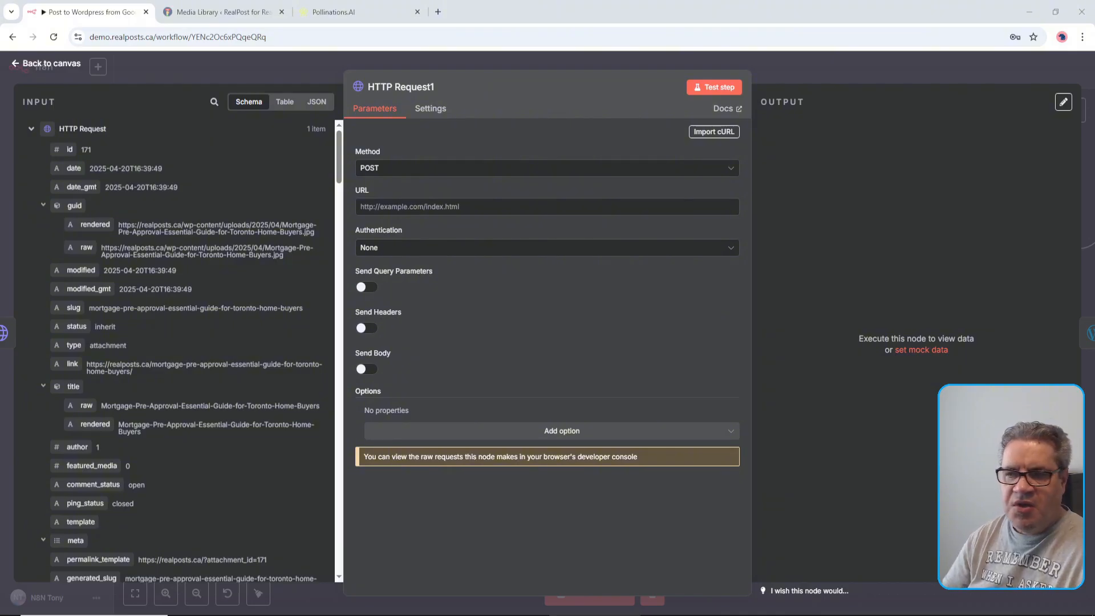
{"action": "left_click", "coordinate": [548, 207]}
{"action": "type", "text": "https://realposts.ca/wp-json/wp/v2/posts"}
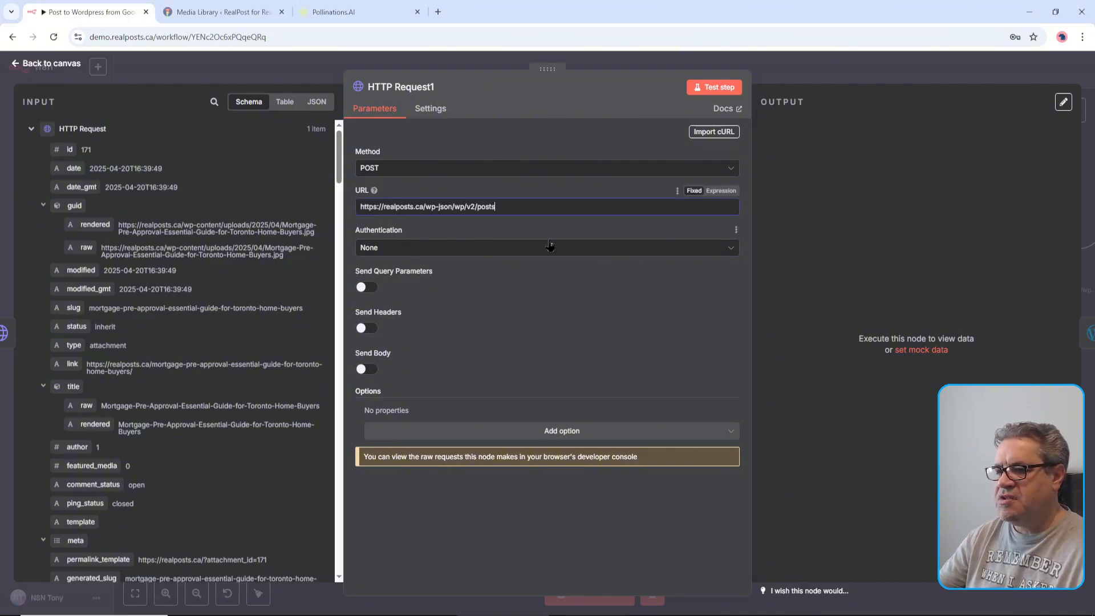
Step: Authenticate the posts request with a predefined Wordpress API credential, selecting Wordpress RealPosts
{"action": "left_click", "coordinate": [473, 249]}
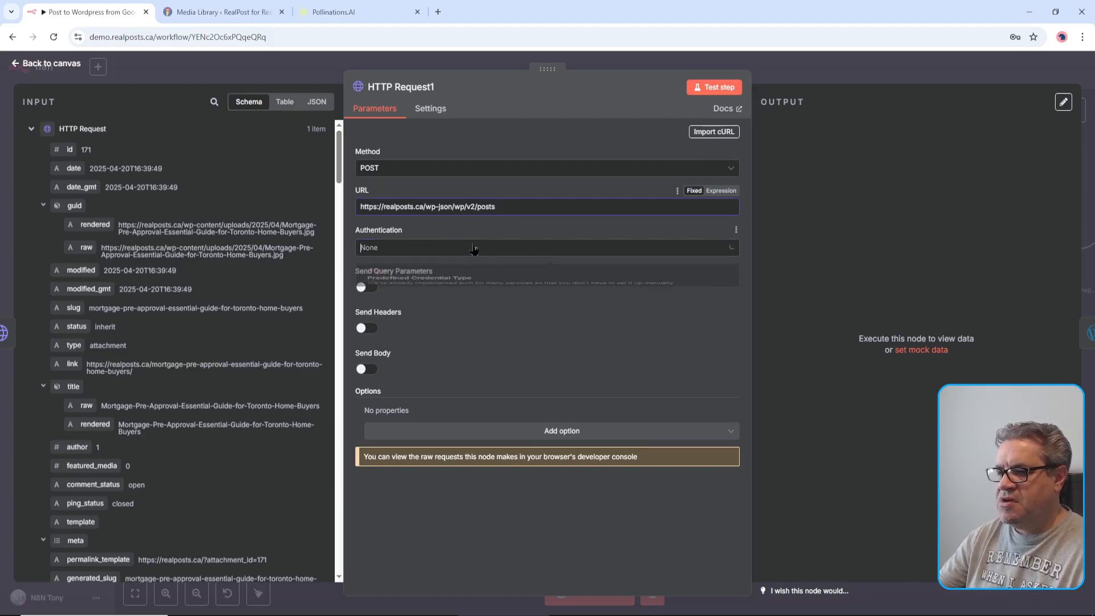
{"action": "left_click", "coordinate": [522, 294]}
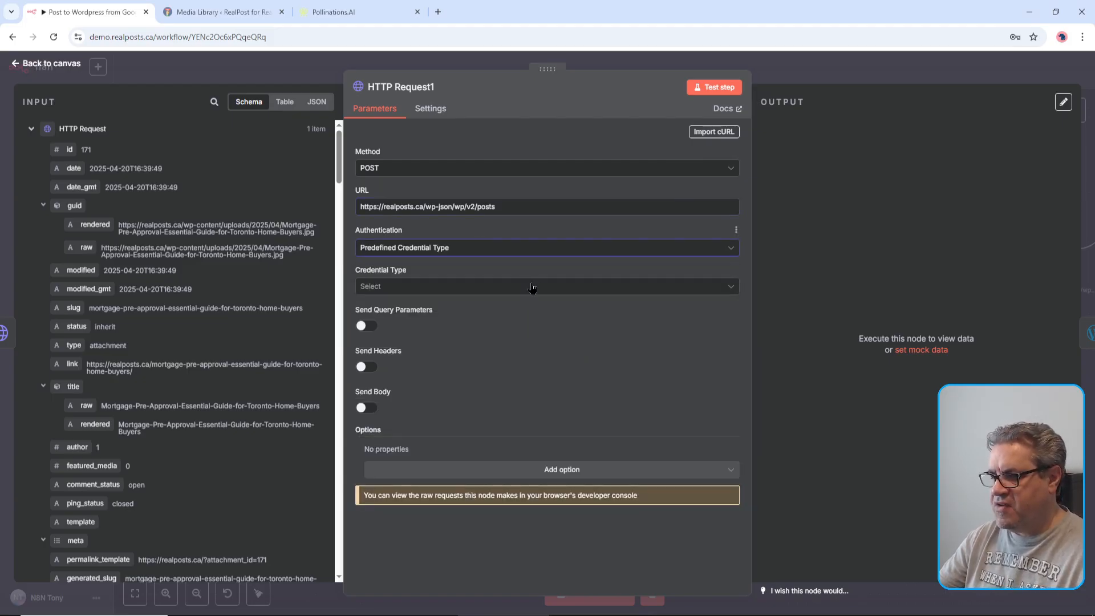
{"action": "left_click", "coordinate": [532, 287]}
{"action": "type", "text": "w"}
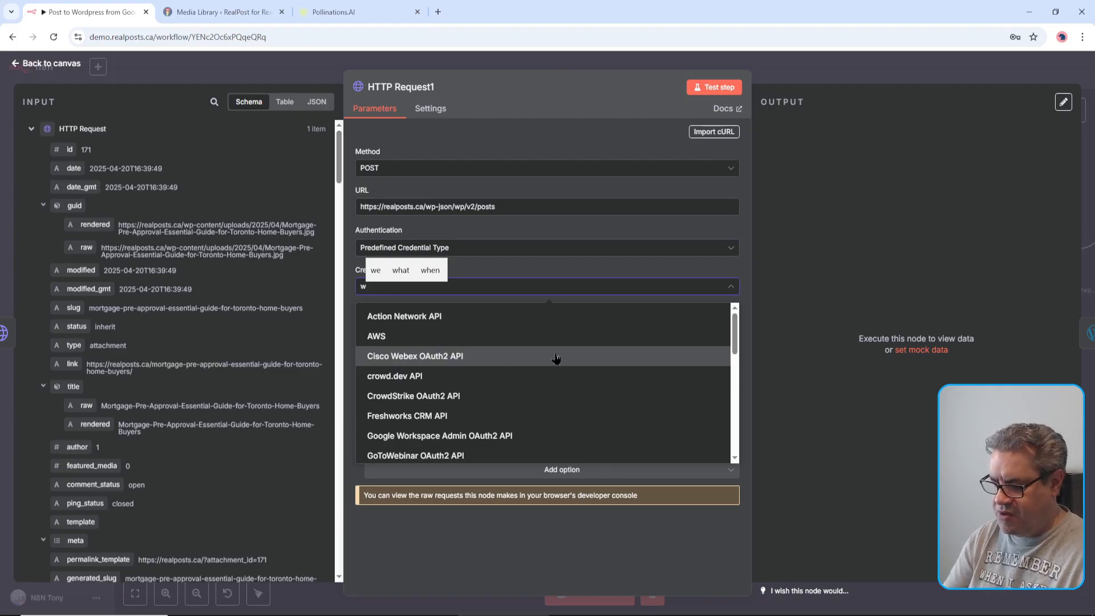
{"action": "type", "text": "or"}
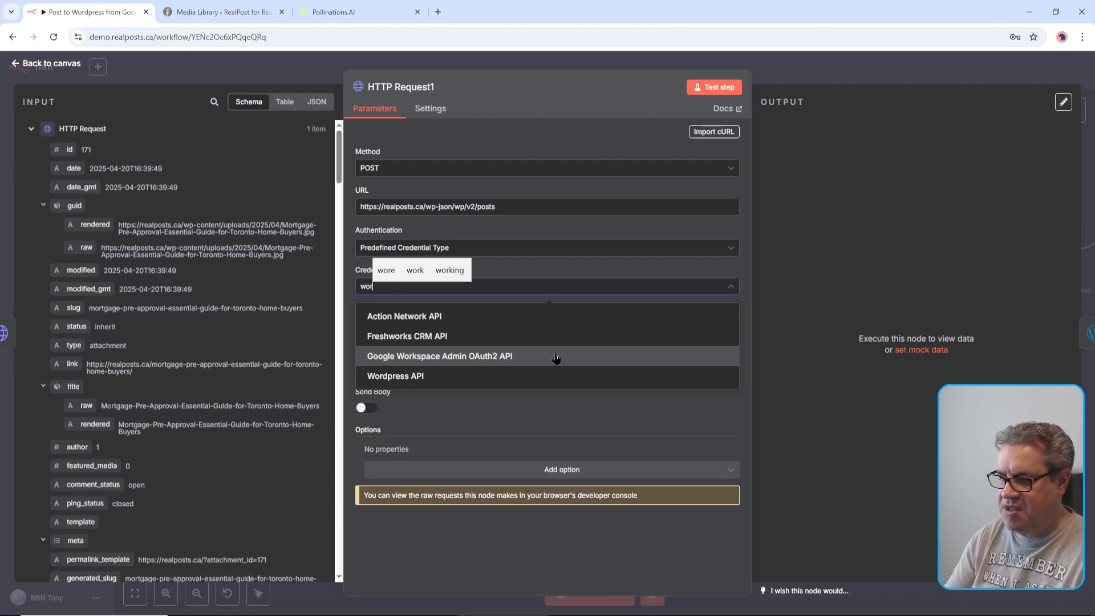
{"action": "left_click", "coordinate": [437, 377]}
{"action": "left_click", "coordinate": [487, 323]}
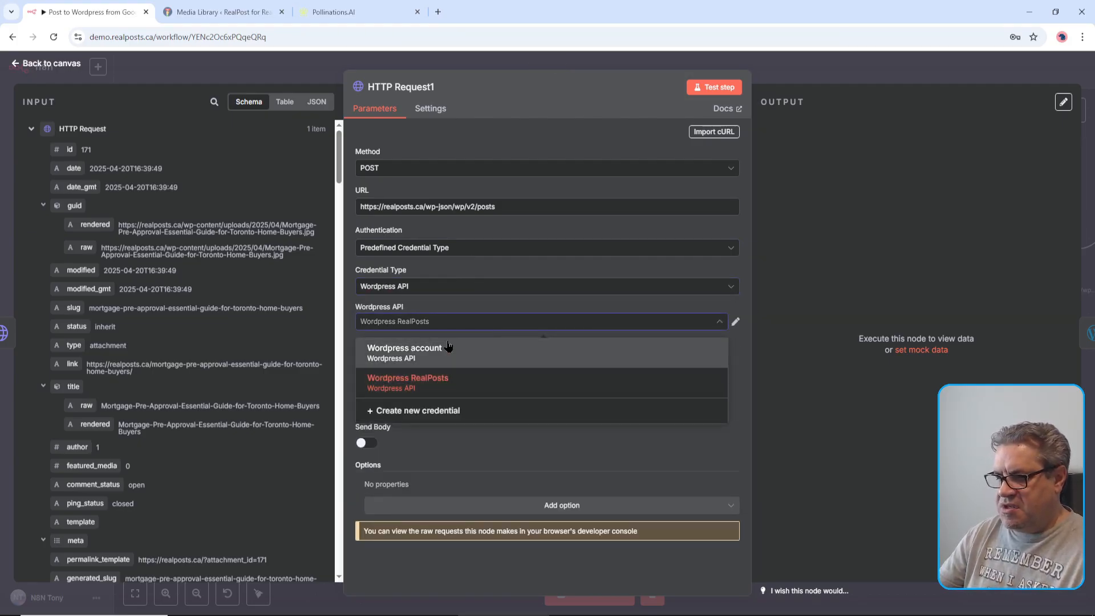
{"action": "left_click", "coordinate": [439, 383]}
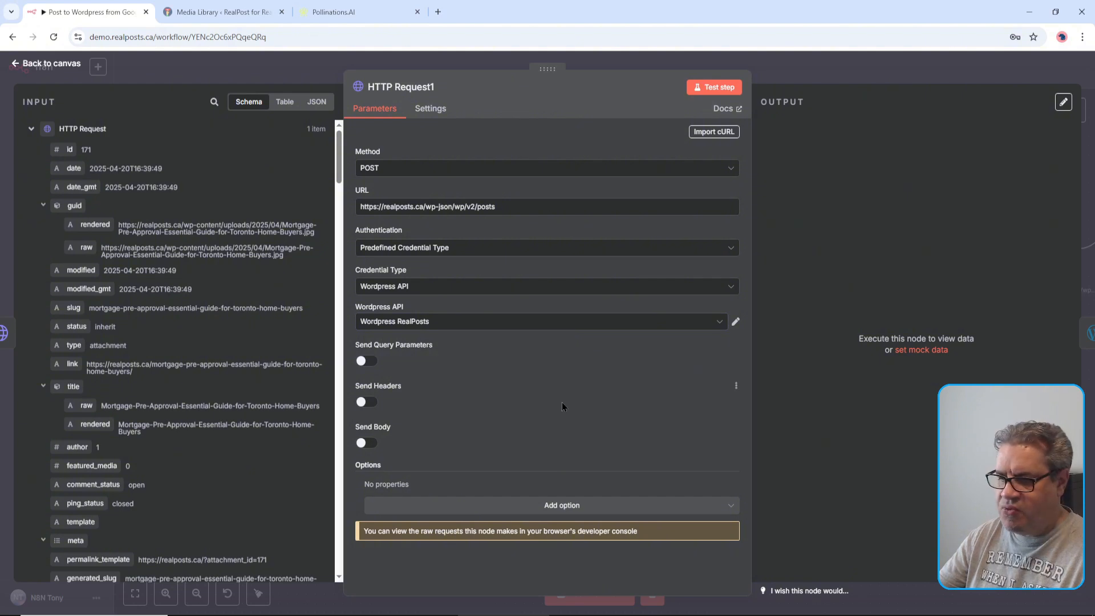
Step: Enable sending a JSON body and define a title parameter whose value is the Markdown node's output title
{"action": "left_click", "coordinate": [365, 443]}
{"action": "scroll", "coordinate": [679, 348], "scroll_direction": "down", "scroll_amount": 3}
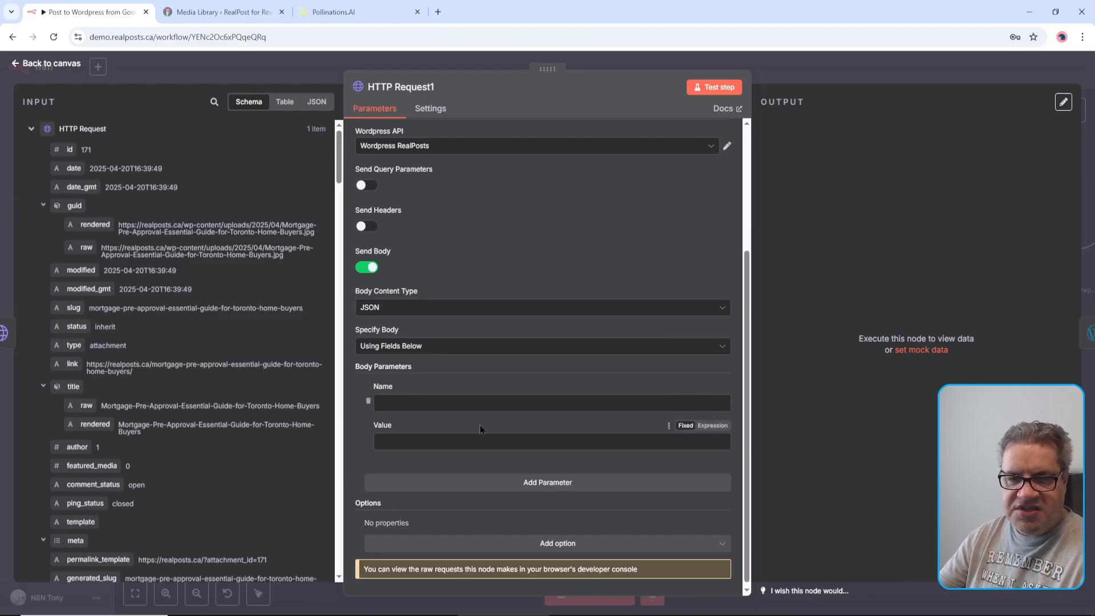
{"action": "left_click", "coordinate": [468, 403]}
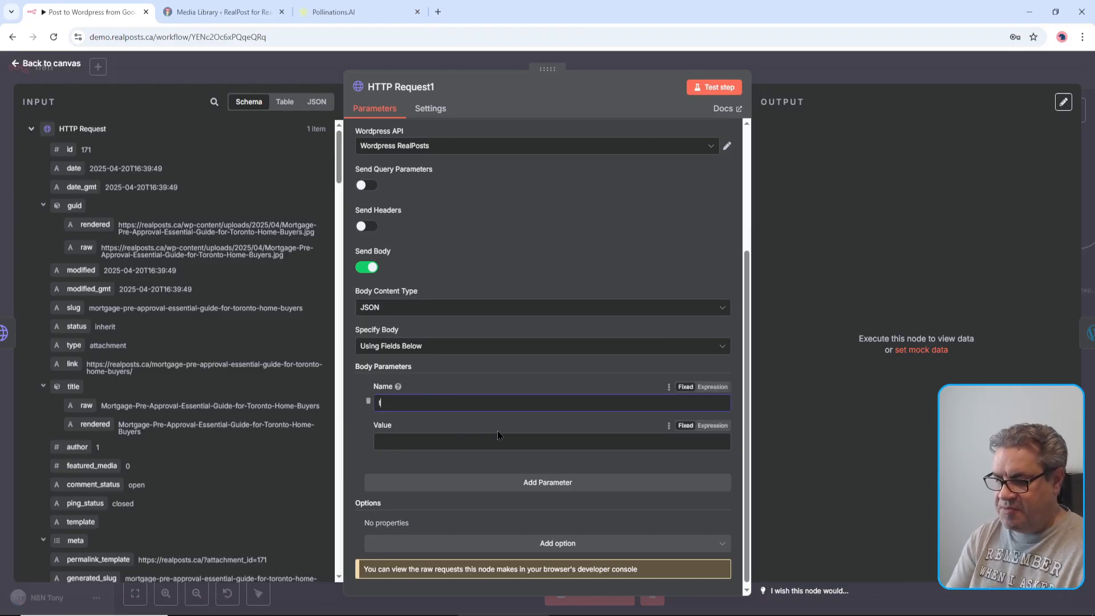
{"action": "type", "text": "title"}
{"action": "left_click", "coordinate": [497, 430]}
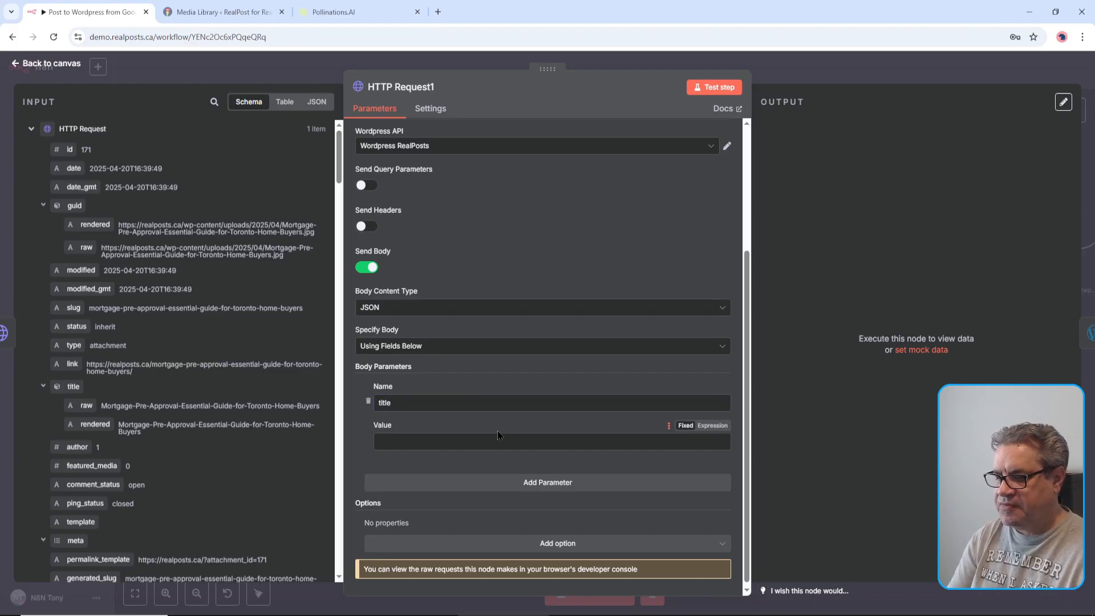
{"action": "left_click", "coordinate": [31, 129]}
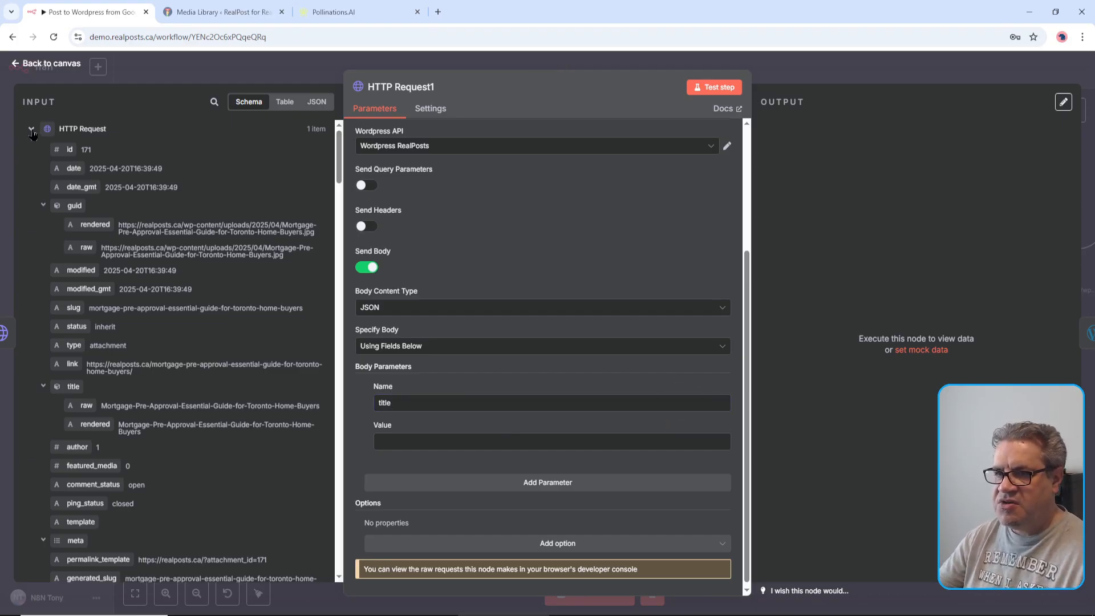
{"action": "left_click", "coordinate": [44, 172]}
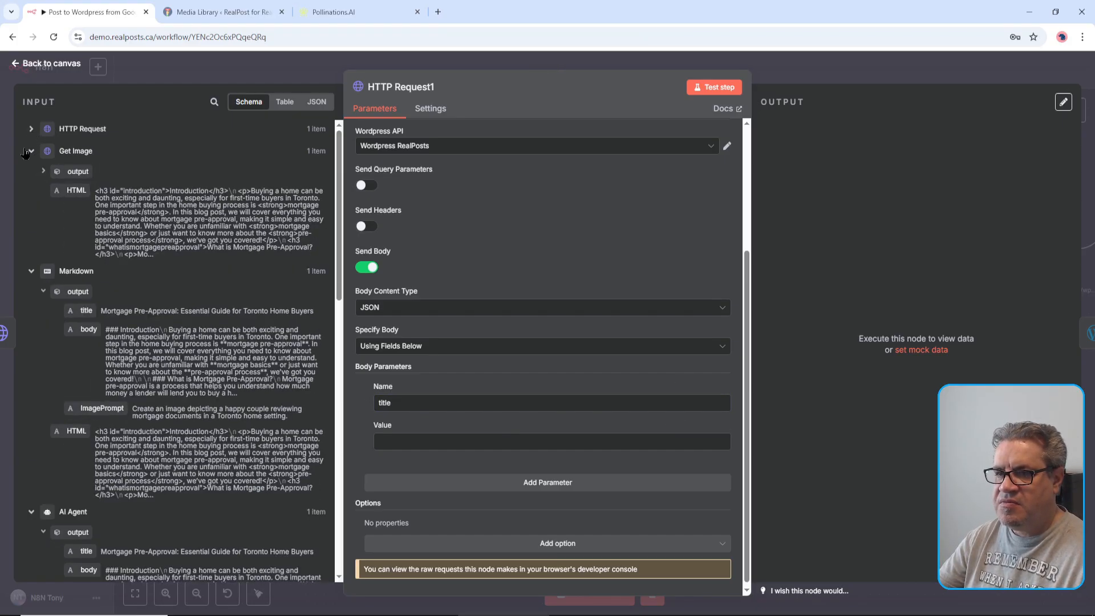
{"action": "left_click", "coordinate": [31, 151]}
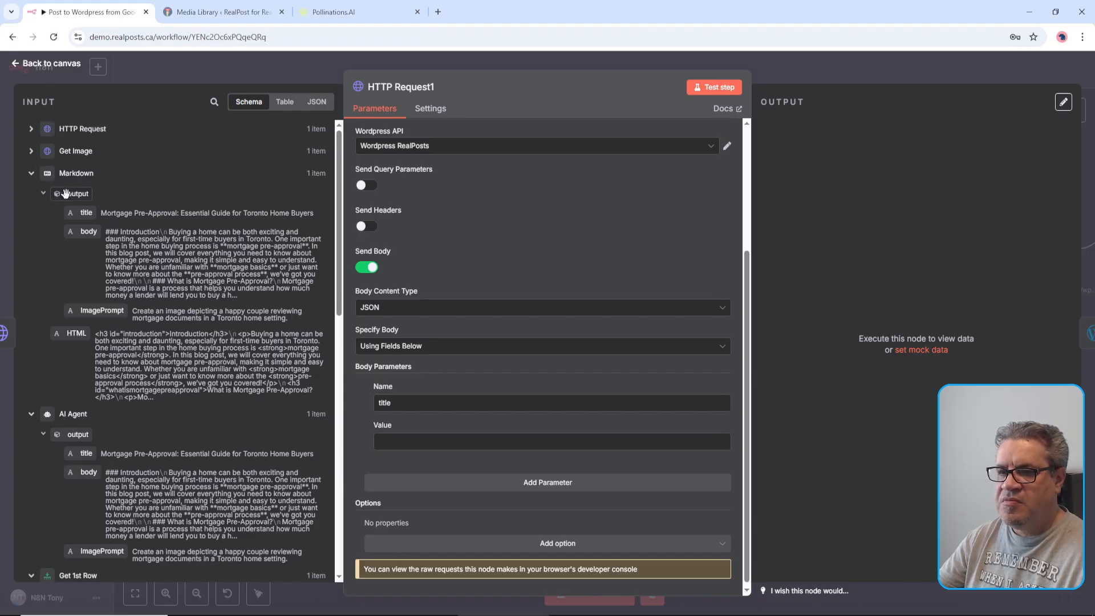
{"action": "left_click_drag", "start_coordinate": [87, 213], "coordinate": [417, 443]}
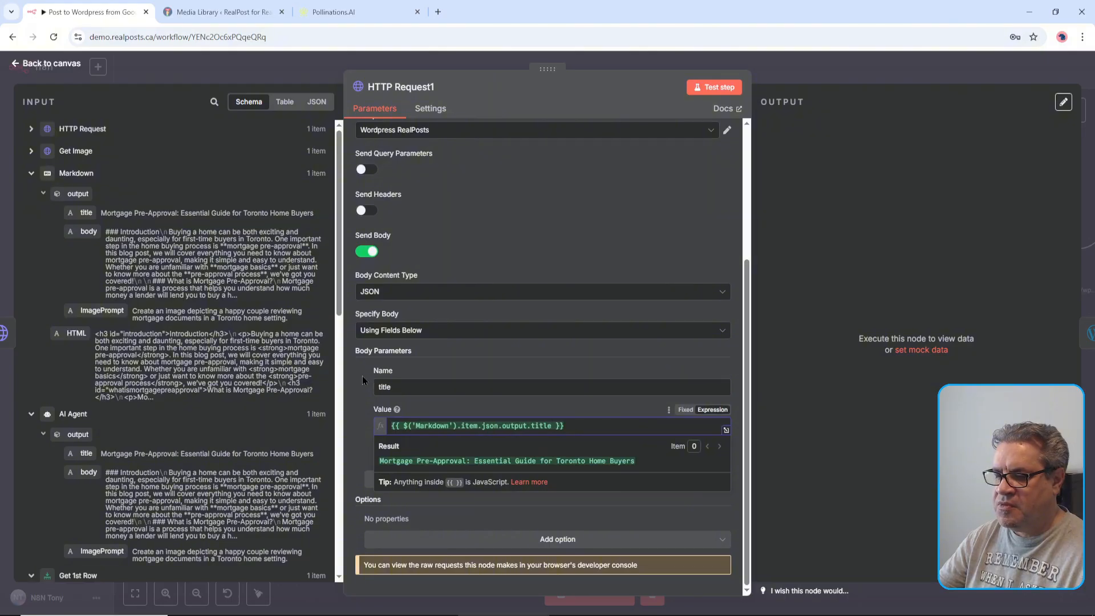
{"action": "left_click", "coordinate": [368, 378]}
Step: Add a second body parameter named content, mapping its value to the Markdown node's HTML output
{"action": "left_click", "coordinate": [522, 481]}
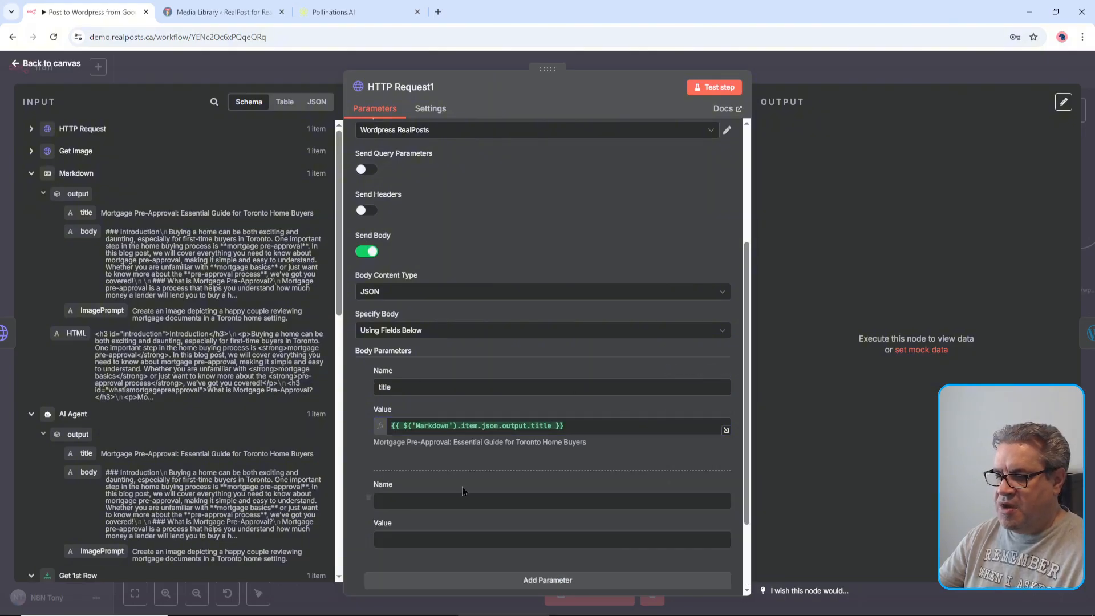
{"action": "left_click", "coordinate": [439, 507]}
{"action": "type", "text": "Content"}
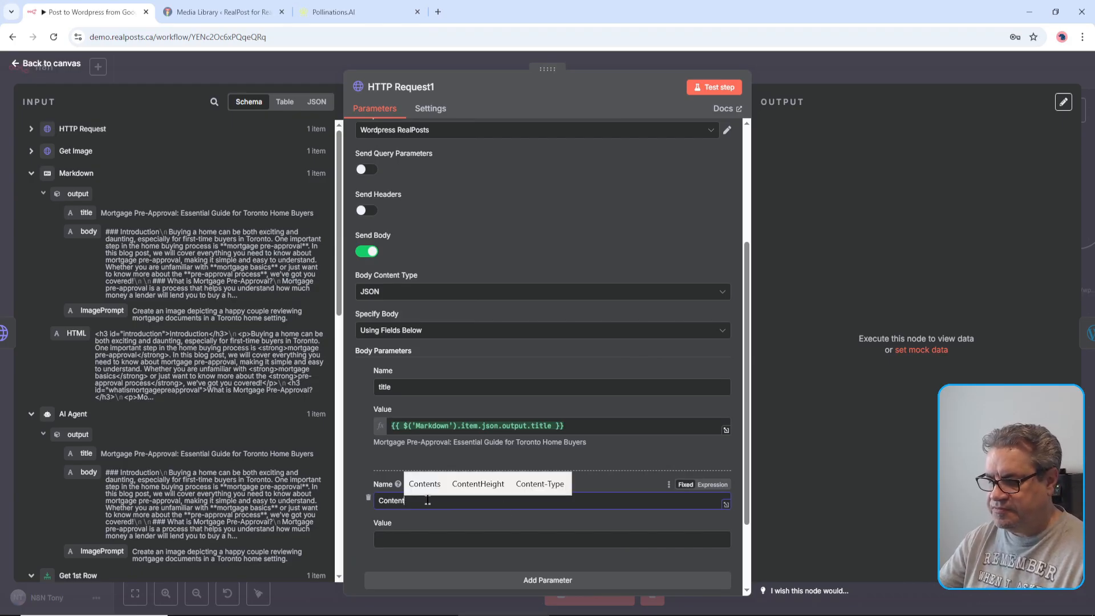
{"action": "key", "text": "Delete"}
{"action": "type", "text": "c"}
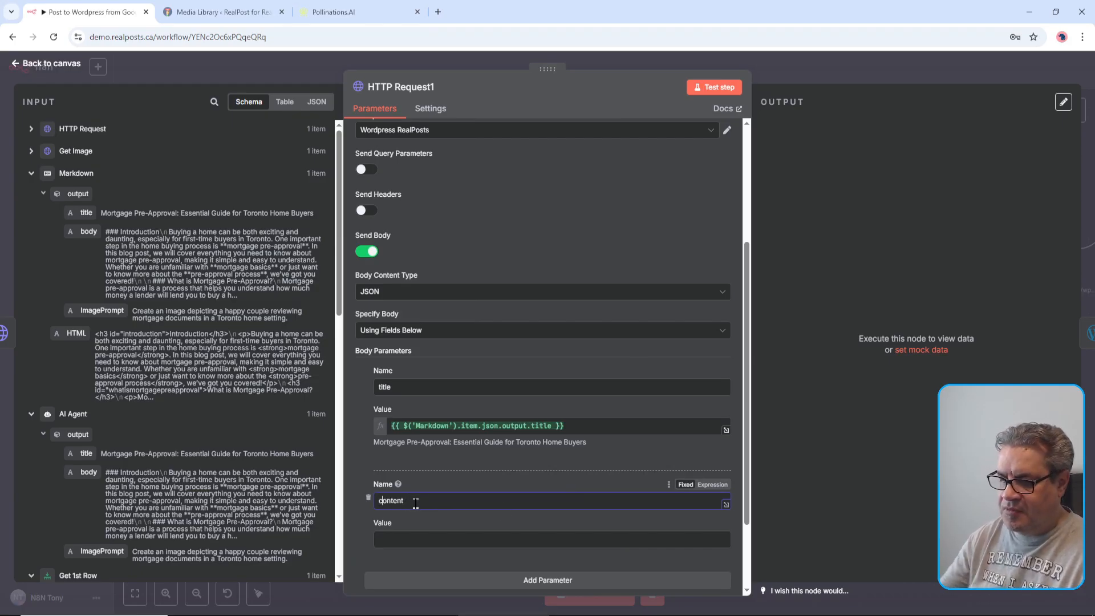
{"action": "left_click", "coordinate": [233, 346]}
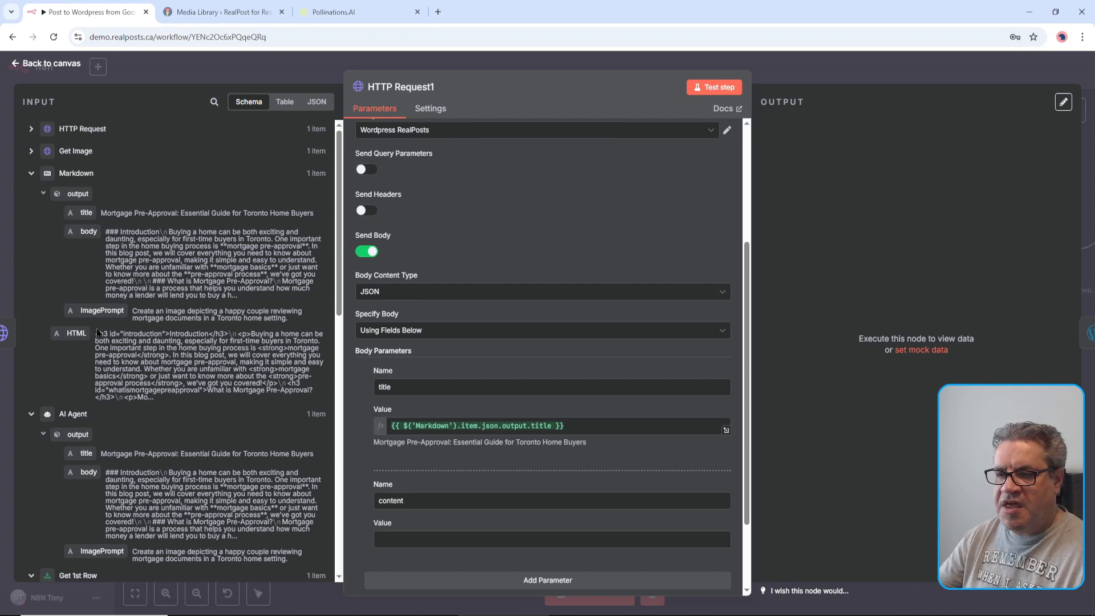
{"action": "left_click_drag", "start_coordinate": [76, 333], "coordinate": [438, 544]}
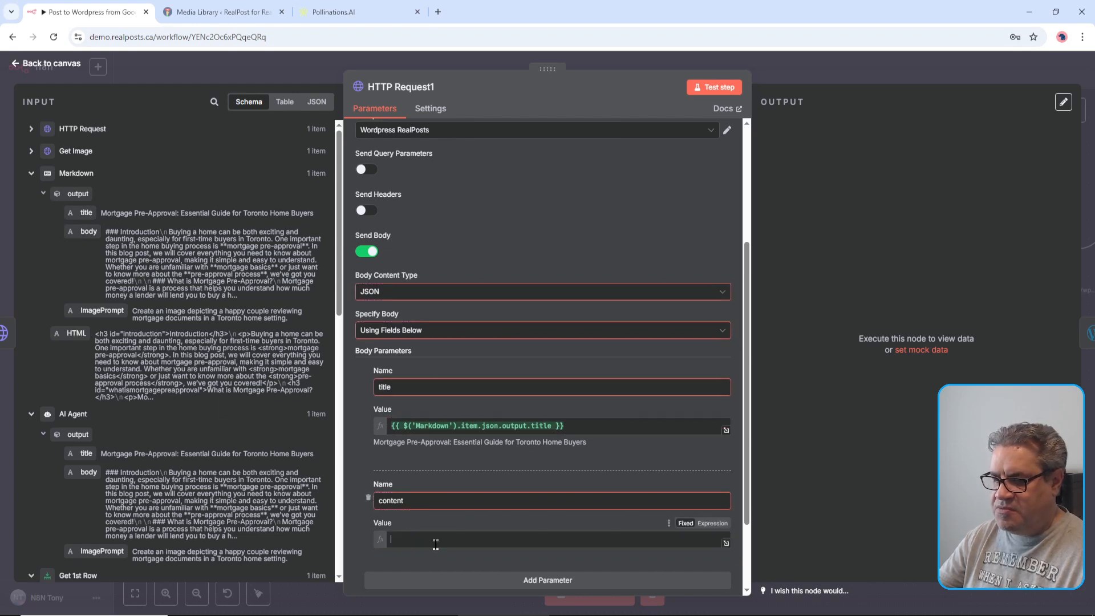
{"action": "scroll", "coordinate": [581, 477], "scroll_direction": "down", "scroll_amount": 2}
{"action": "scroll", "coordinate": [595, 489], "scroll_direction": "down", "scroll_amount": 2}
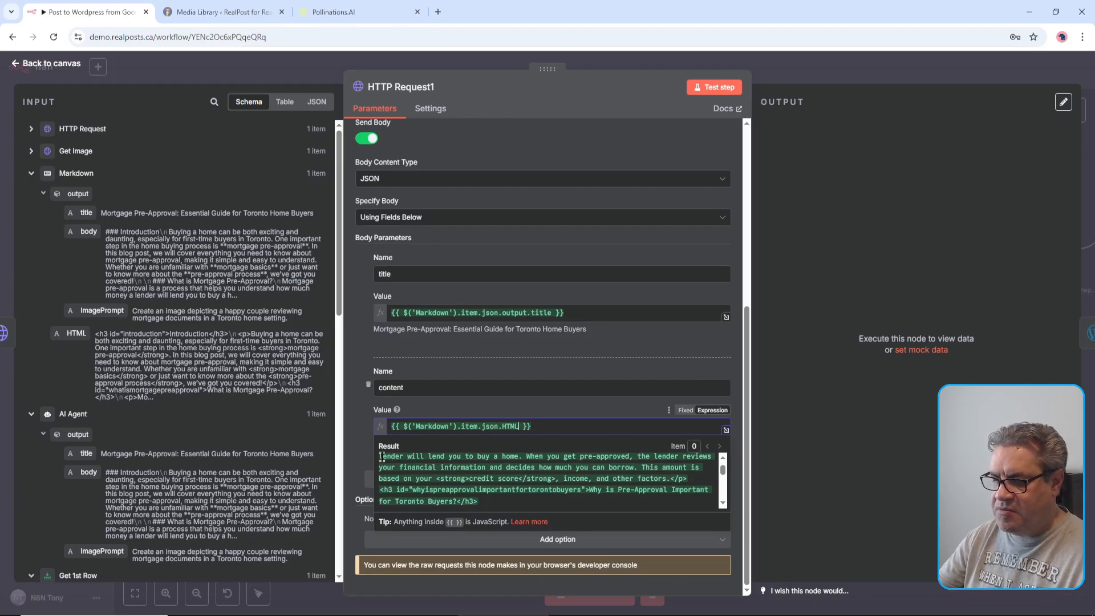
{"action": "left_click", "coordinate": [355, 427]}
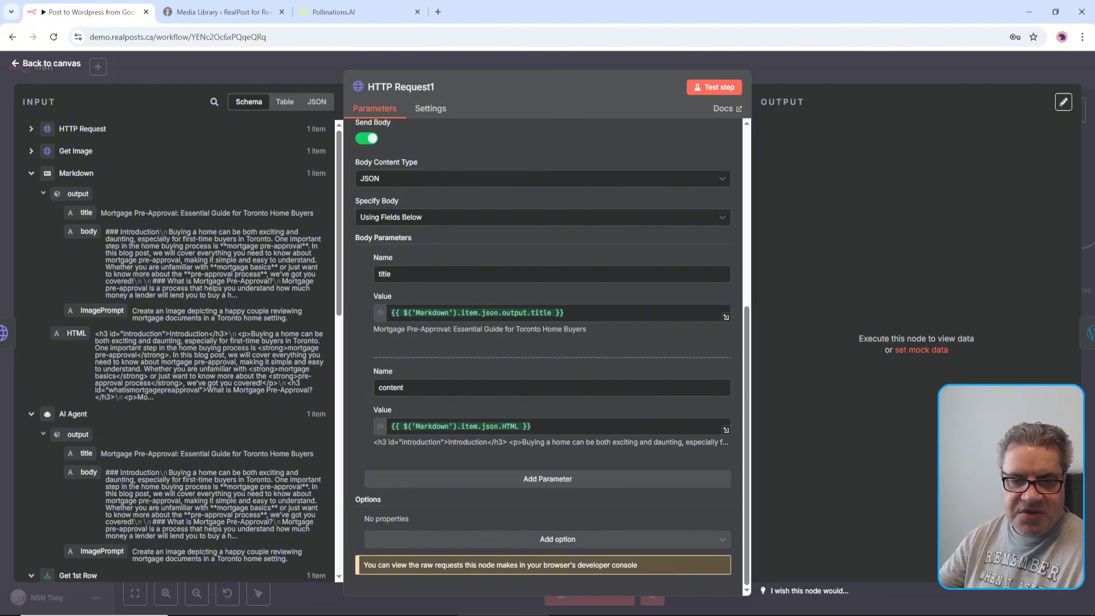
Step: Add a third body parameter named featured_media, mapping its value to the id from the media upload request
{"action": "left_click", "coordinate": [526, 482]}
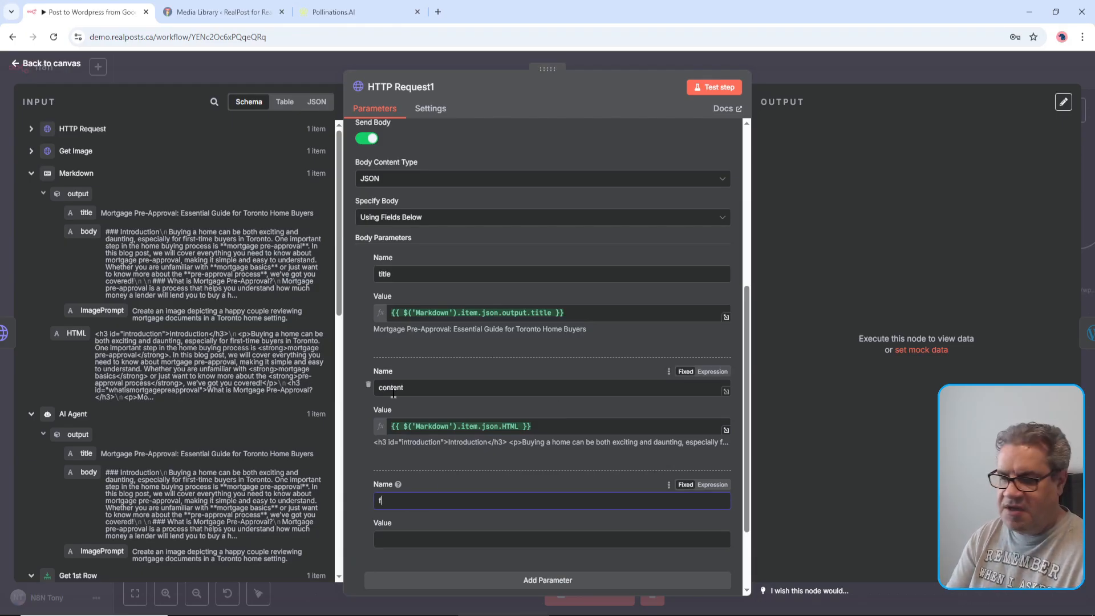
{"action": "type", "text": "feat"}
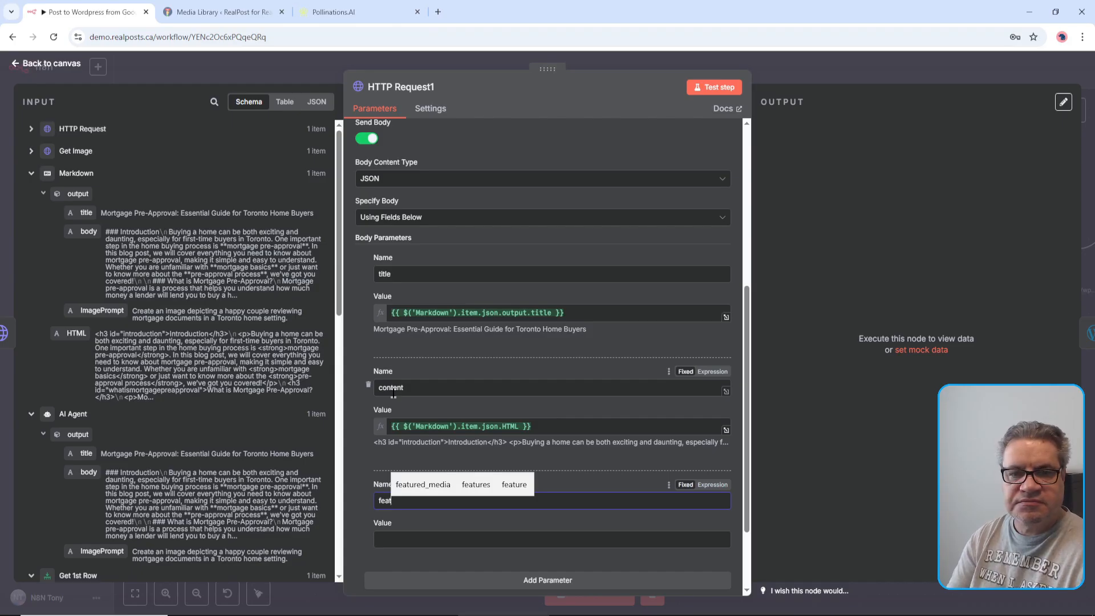
{"action": "type", "text": "ured_"}
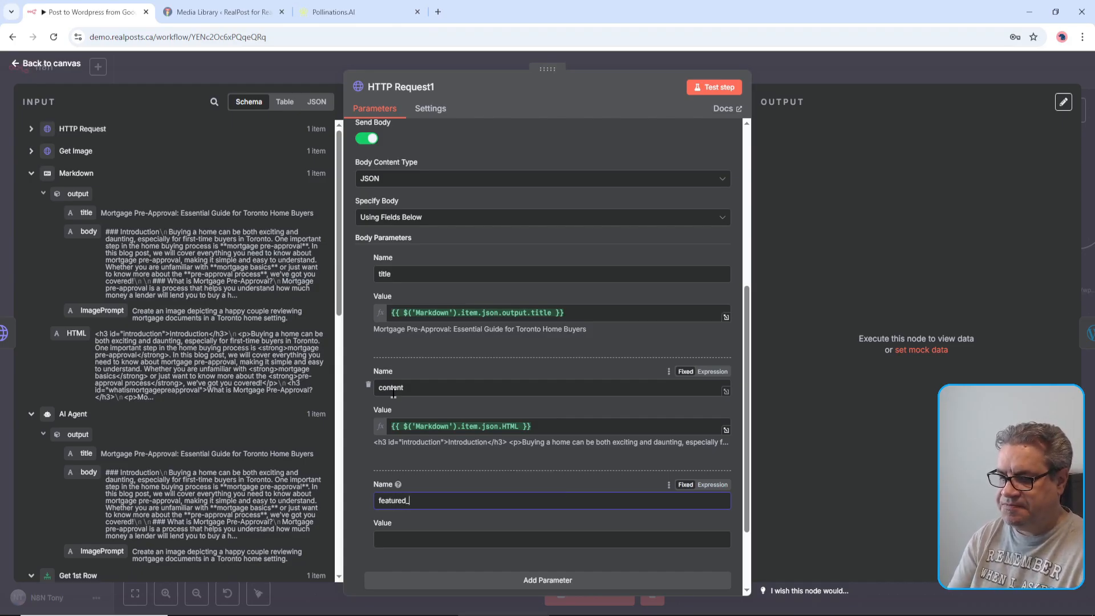
{"action": "type", "text": "media"}
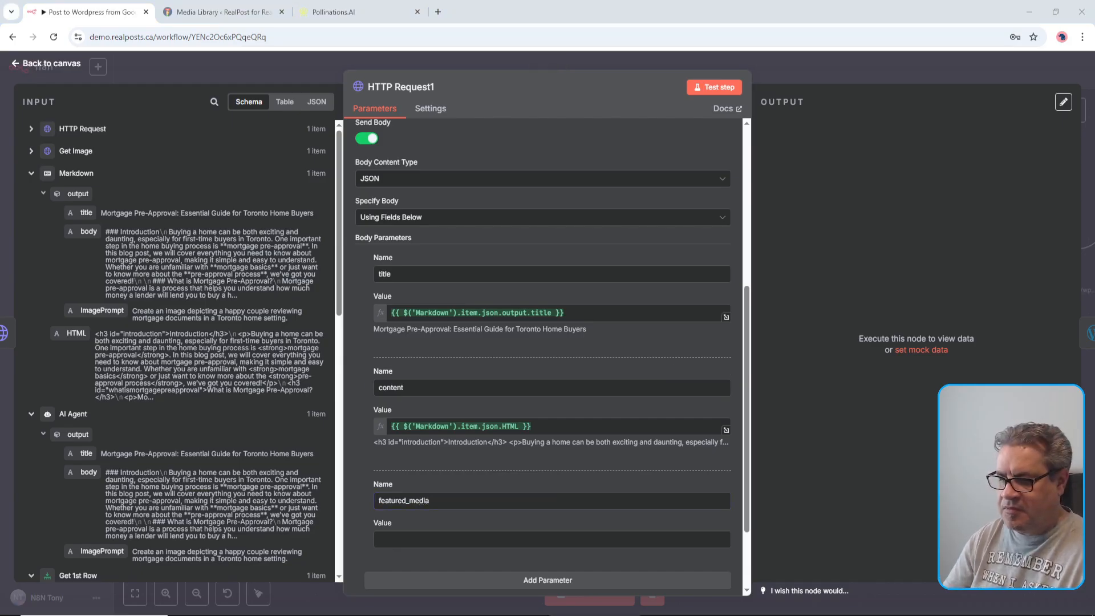
{"action": "left_click_drag", "start_coordinate": [478, 500], "coordinate": [209, 485]}
{"action": "type", "text": "featured_media"}
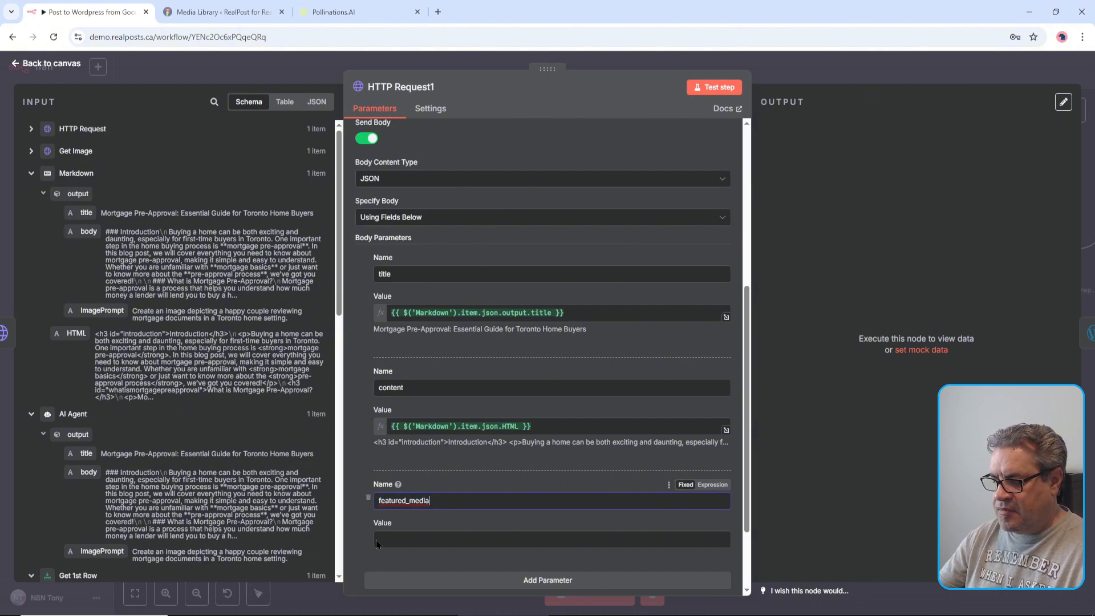
{"action": "left_click", "coordinate": [415, 539]}
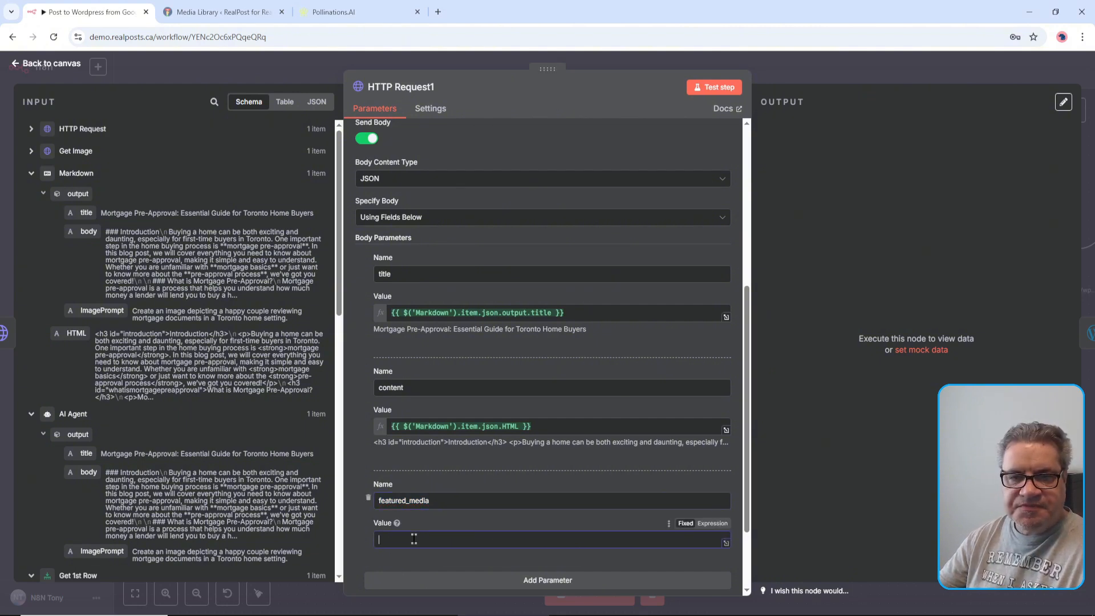
{"action": "left_click", "coordinate": [31, 130]}
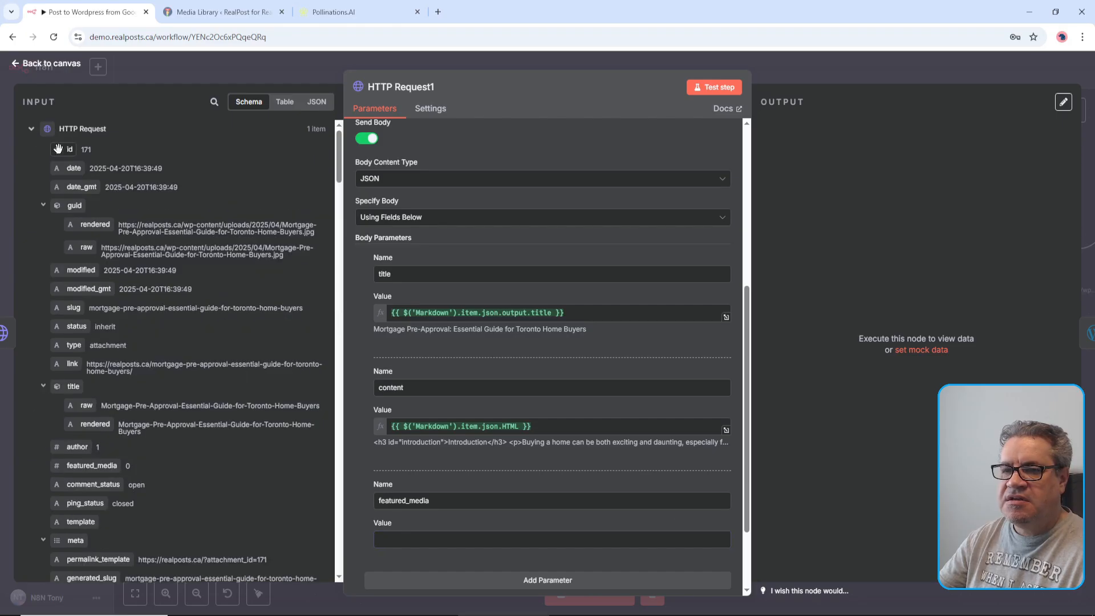
{"action": "left_click_drag", "start_coordinate": [68, 149], "coordinate": [514, 539]}
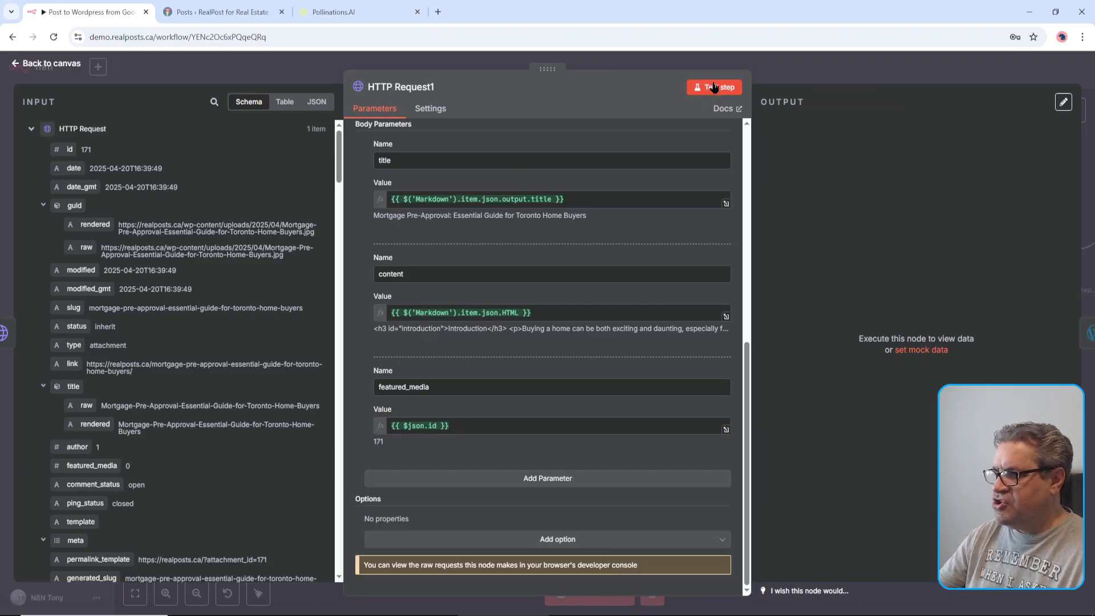
Step: Test the posts request and review the new "Mortgage Pre-Approval: Essential Guide for Toronto Home Buyers" draft in WordPress
{"action": "left_click", "coordinate": [714, 87]}
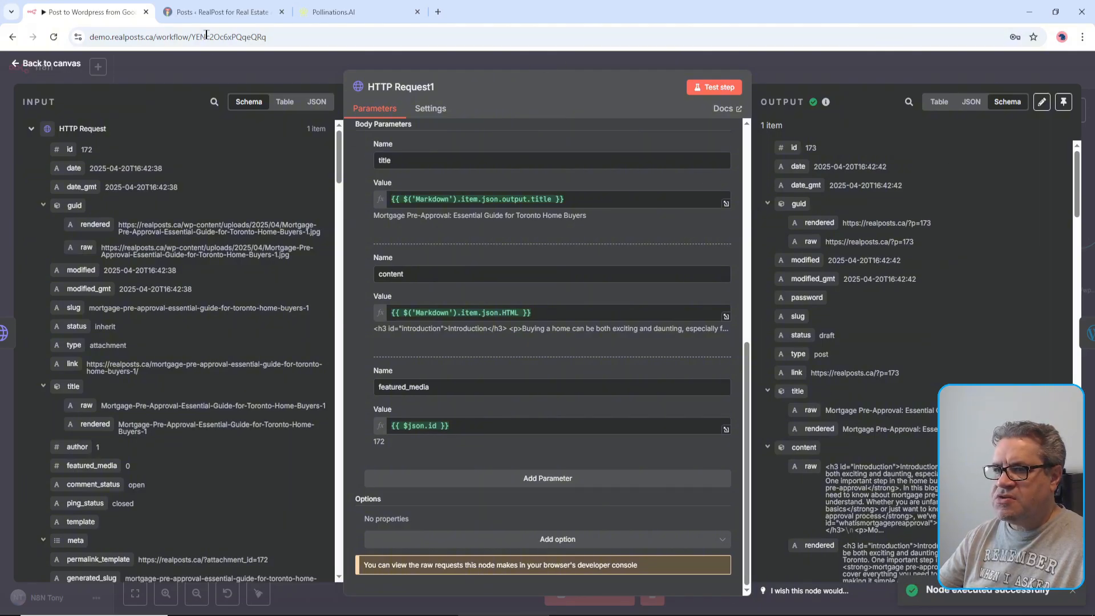
{"action": "left_click", "coordinate": [215, 12]}
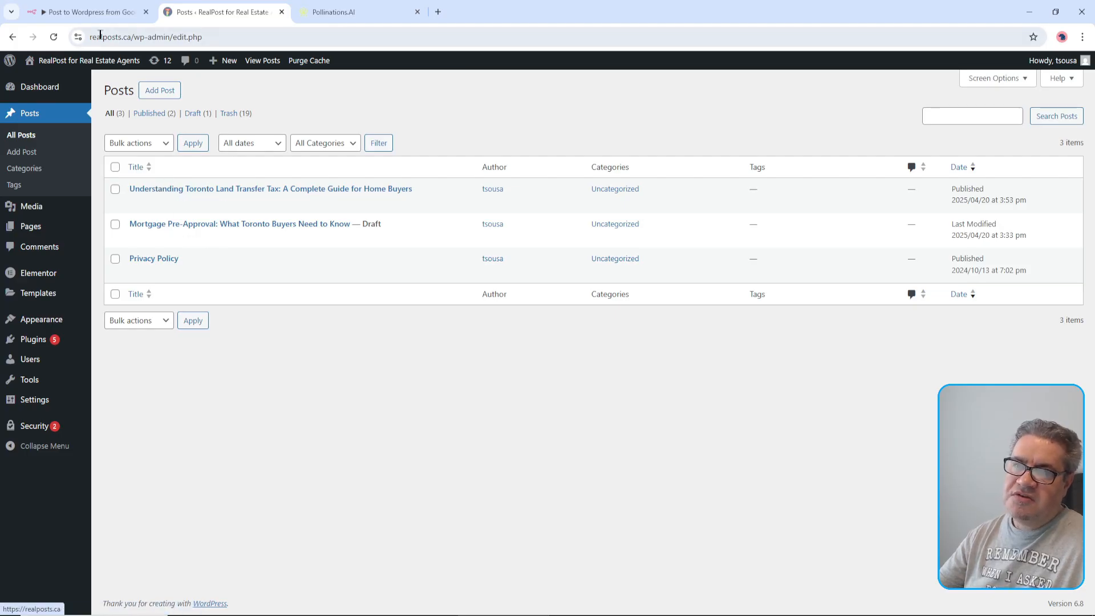
{"action": "left_click", "coordinate": [52, 38]}
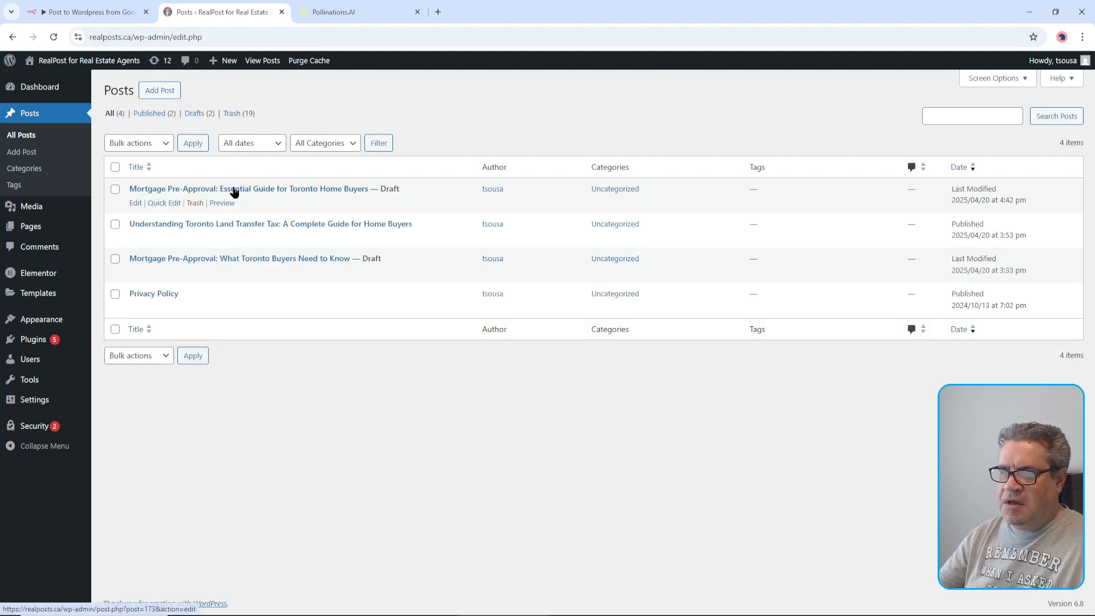
{"action": "left_click", "coordinate": [234, 190]}
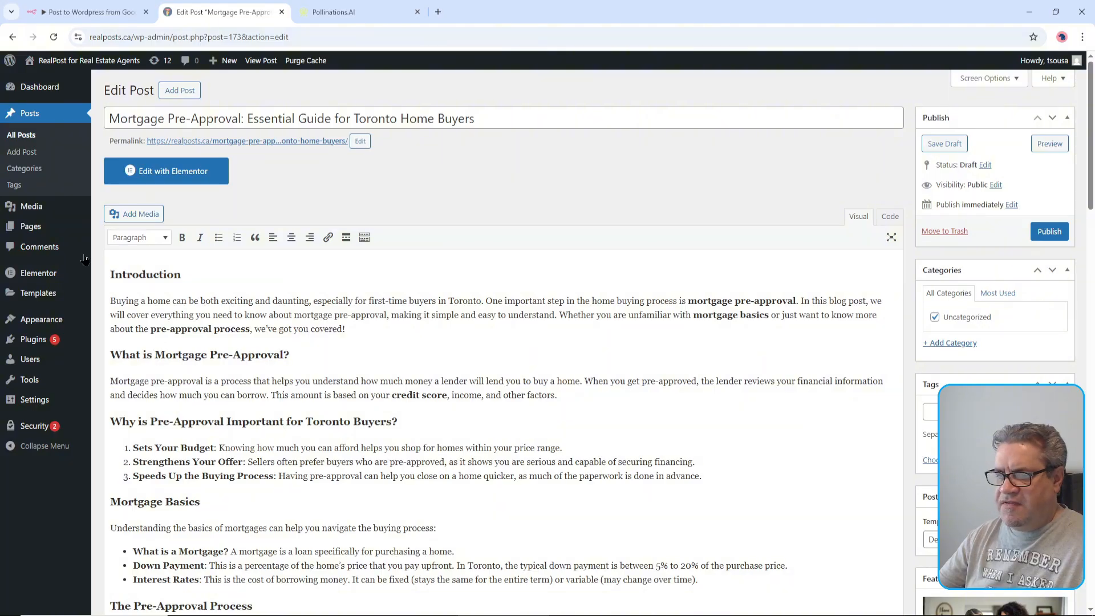
{"action": "scroll", "coordinate": [402, 400], "scroll_direction": "down", "scroll_amount": 10}
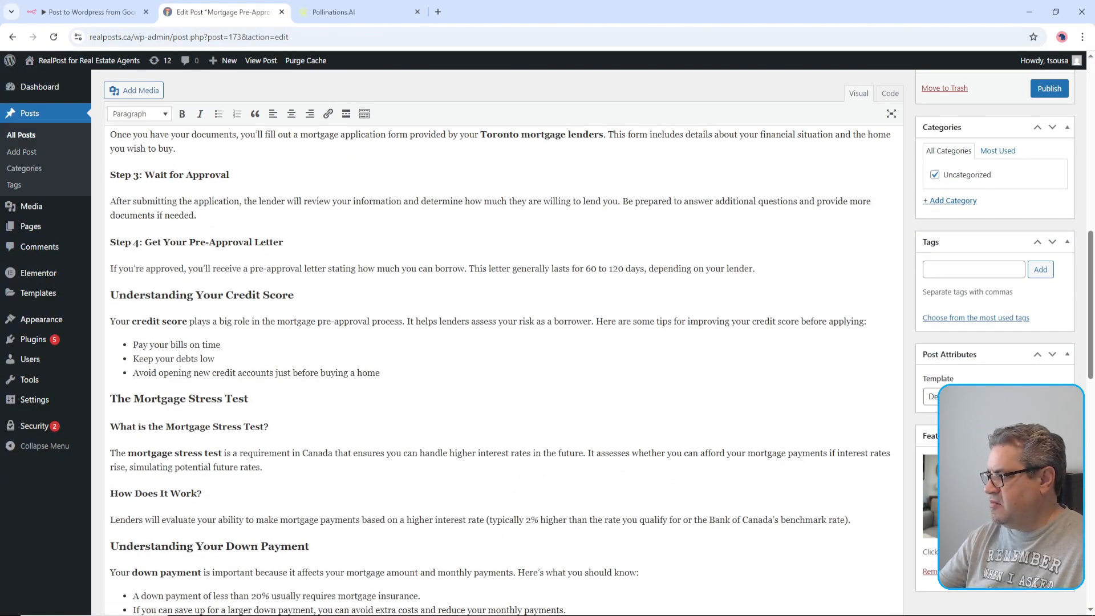
{"action": "scroll", "coordinate": [991, 176], "scroll_direction": "up", "scroll_amount": 6}
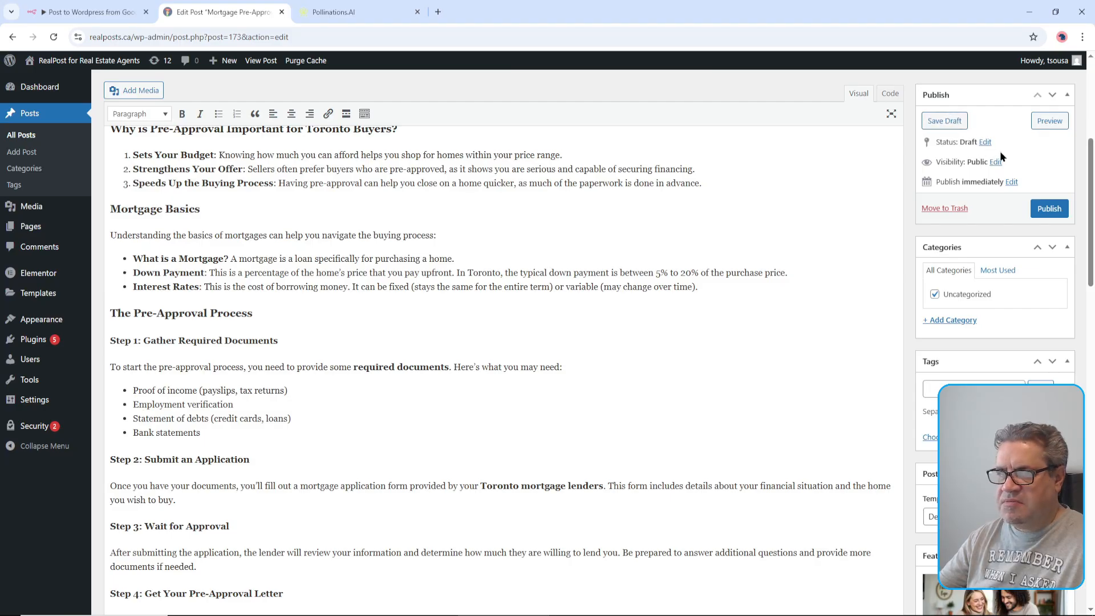
Step: Switch back to n8n and add a fourth body parameter to the posts request, named status with the value publish
{"action": "left_click", "coordinate": [40, 10]}
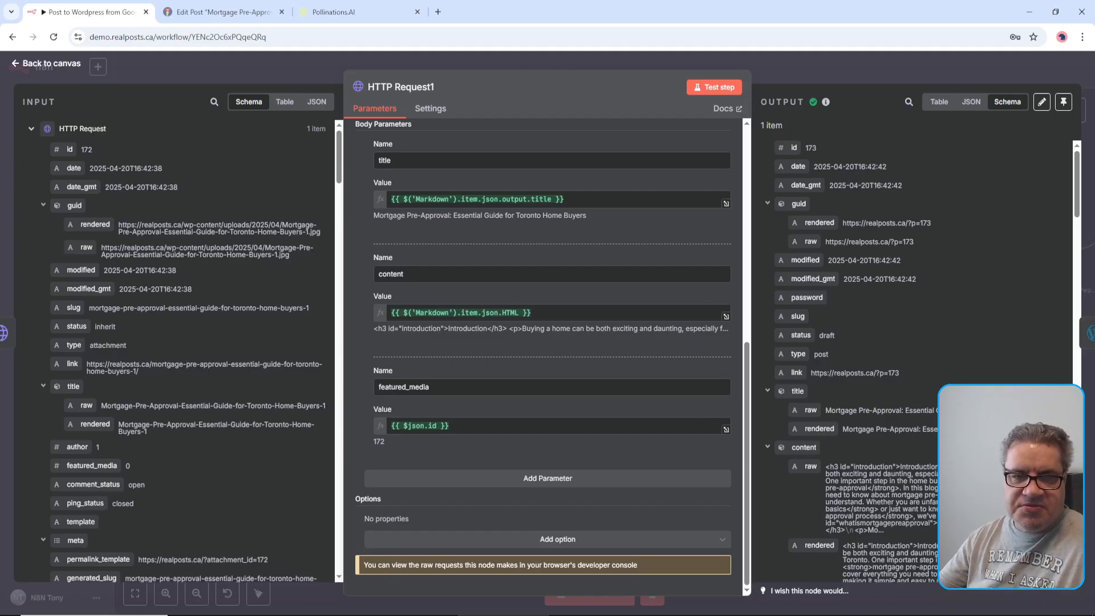
{"action": "left_click", "coordinate": [533, 478]}
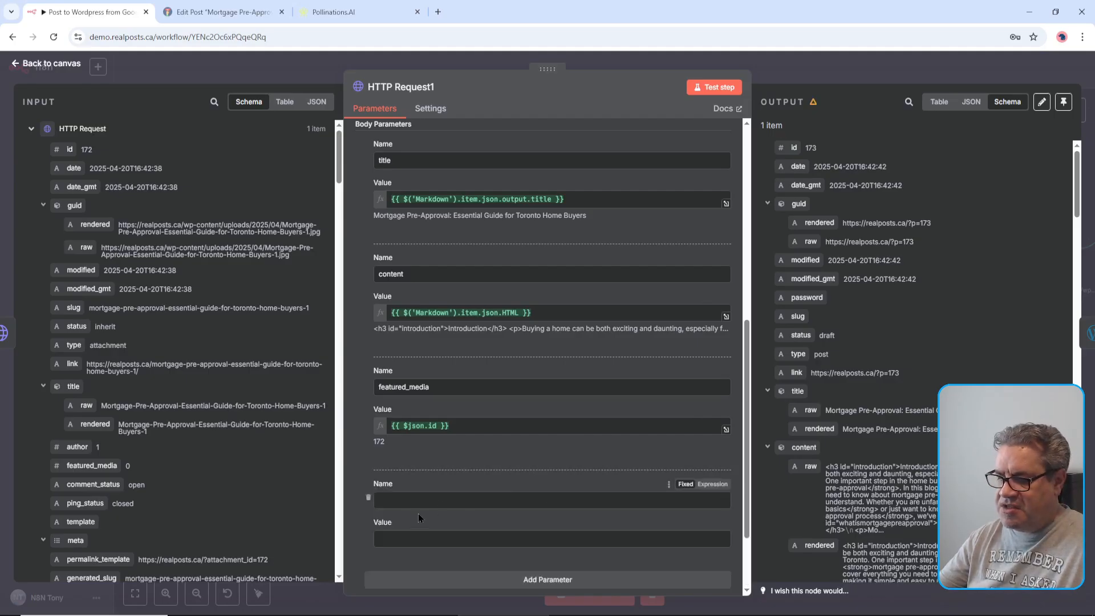
{"action": "type", "text": "s"}
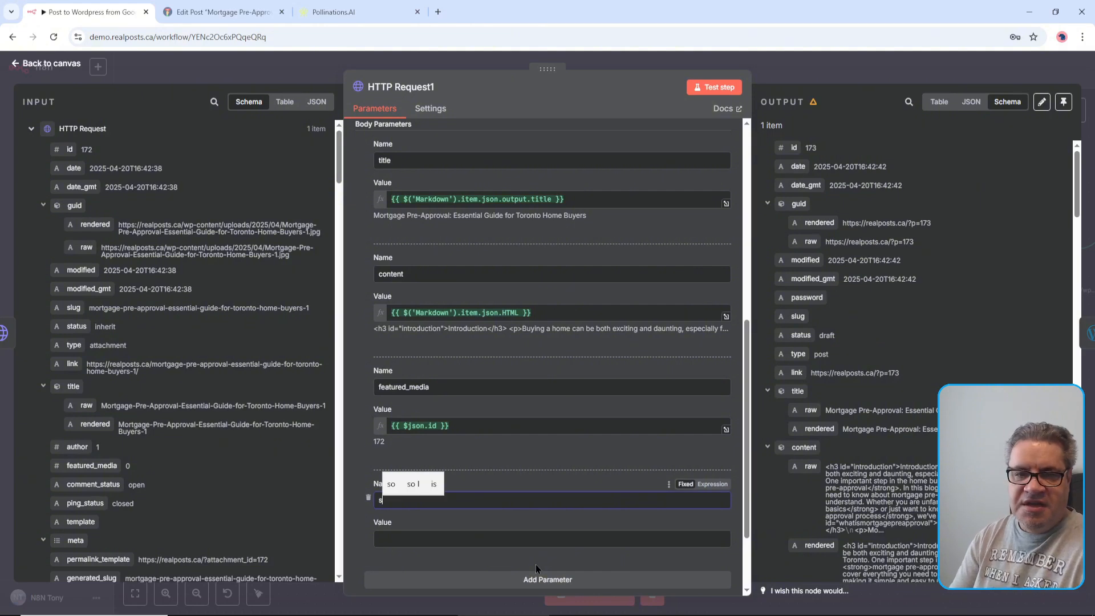
{"action": "type", "text": "tatus"}
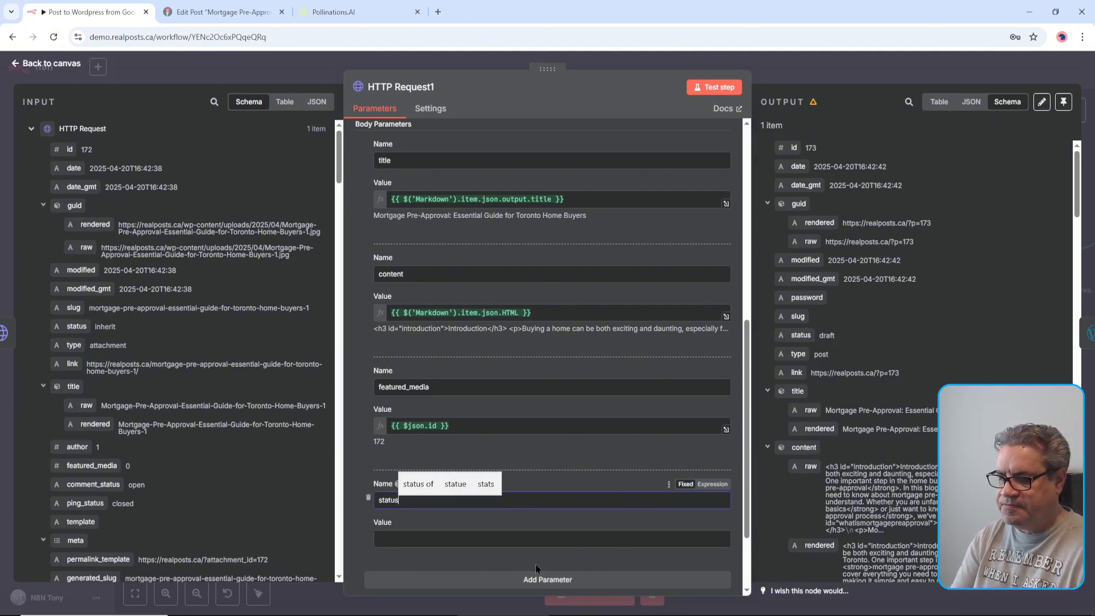
{"action": "left_click", "coordinate": [536, 564]}
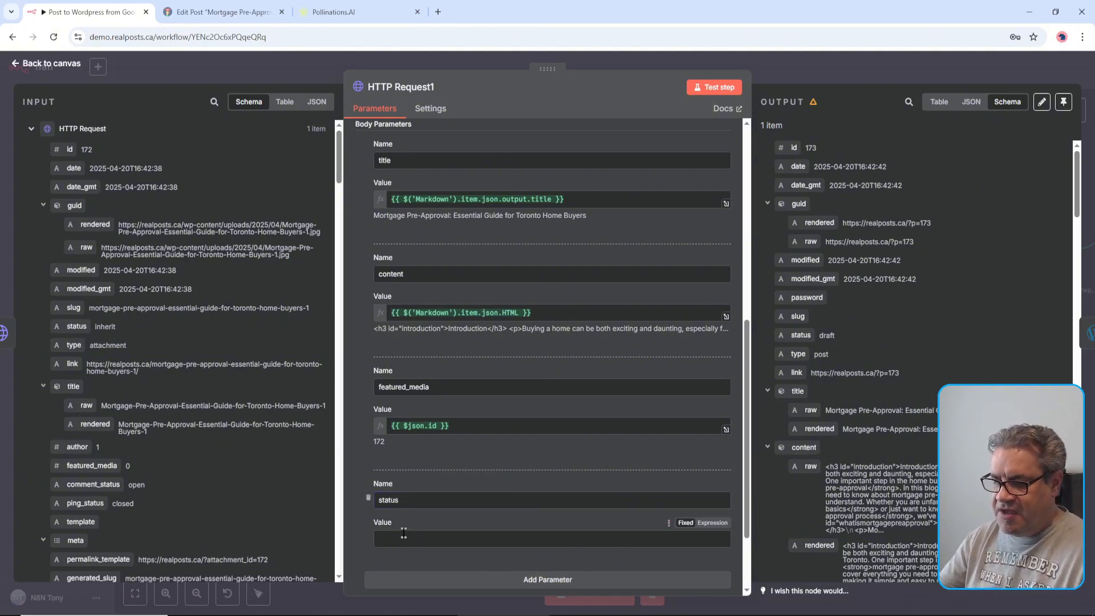
{"action": "left_click", "coordinate": [468, 540]}
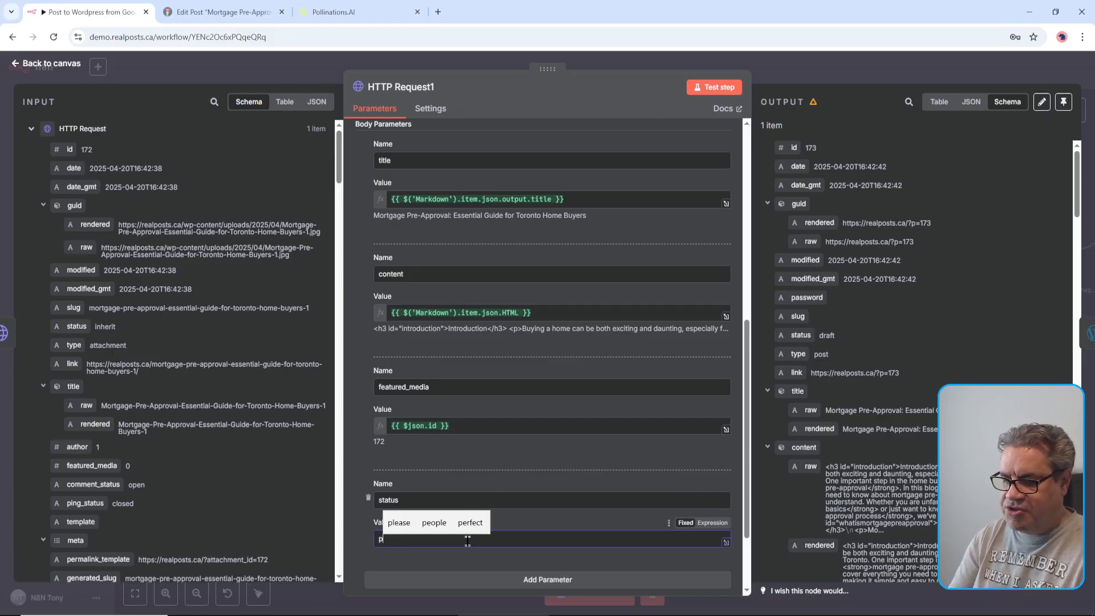
{"action": "type", "text": "pub"}
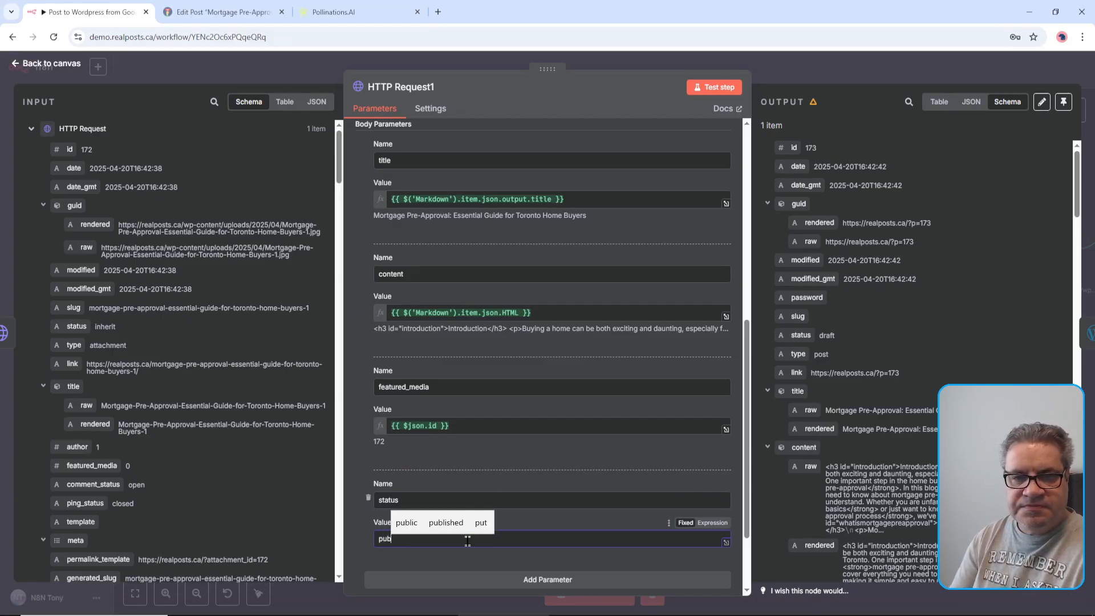
{"action": "type", "text": "lish"}
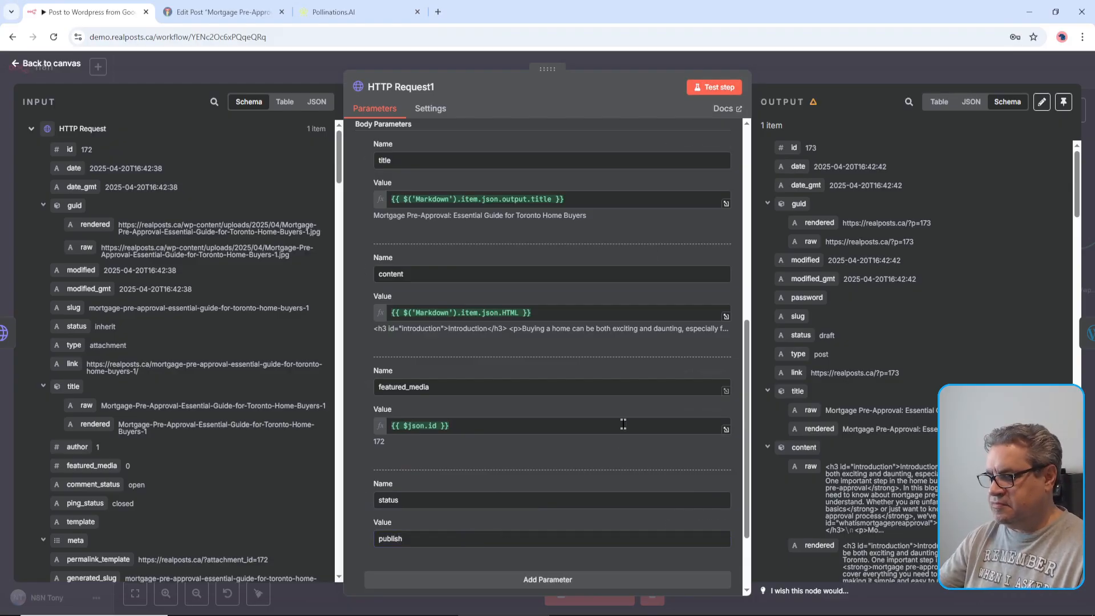
Step: Test the posts request and review the new "Mortgage Pre-Approval: Essential Guide for Toronto Home Buyers" post and its publication status in WordPress
{"action": "left_click", "coordinate": [714, 90]}
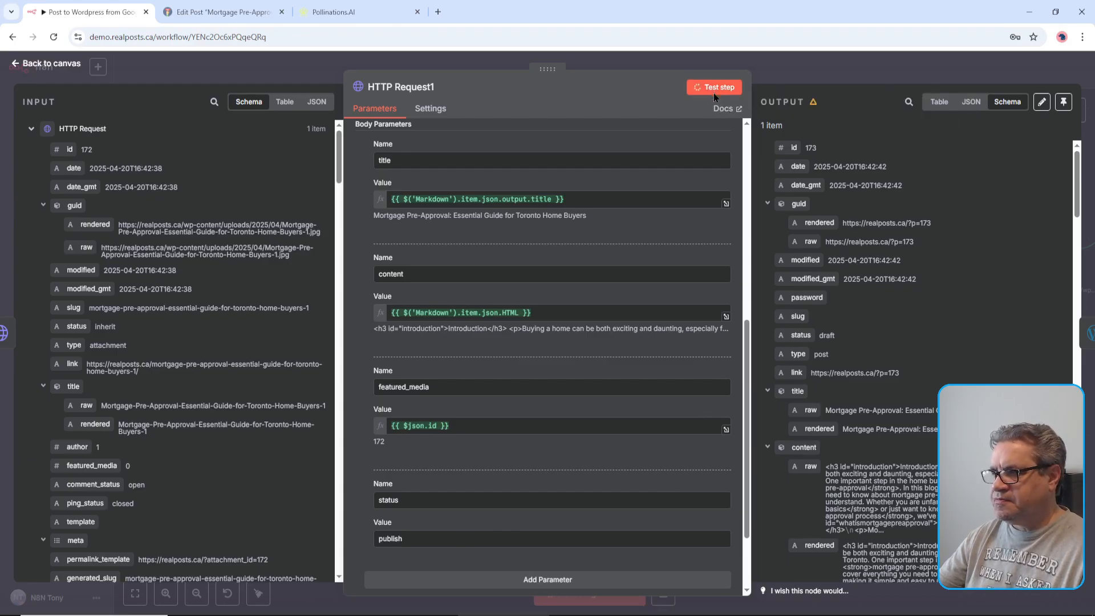
{"action": "left_click", "coordinate": [226, 12]}
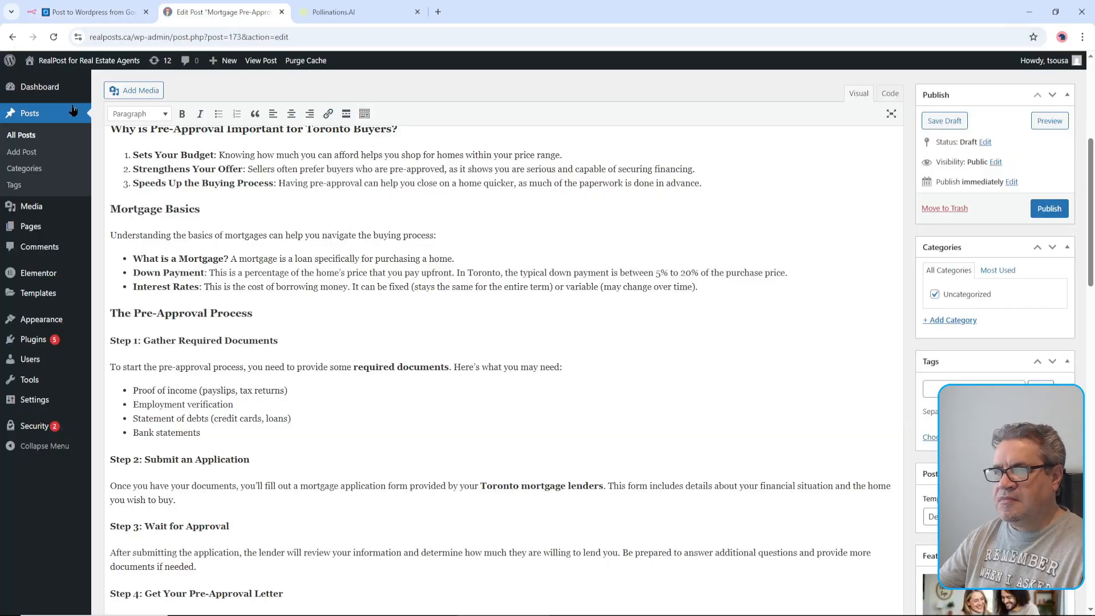
{"action": "left_click", "coordinate": [29, 137]}
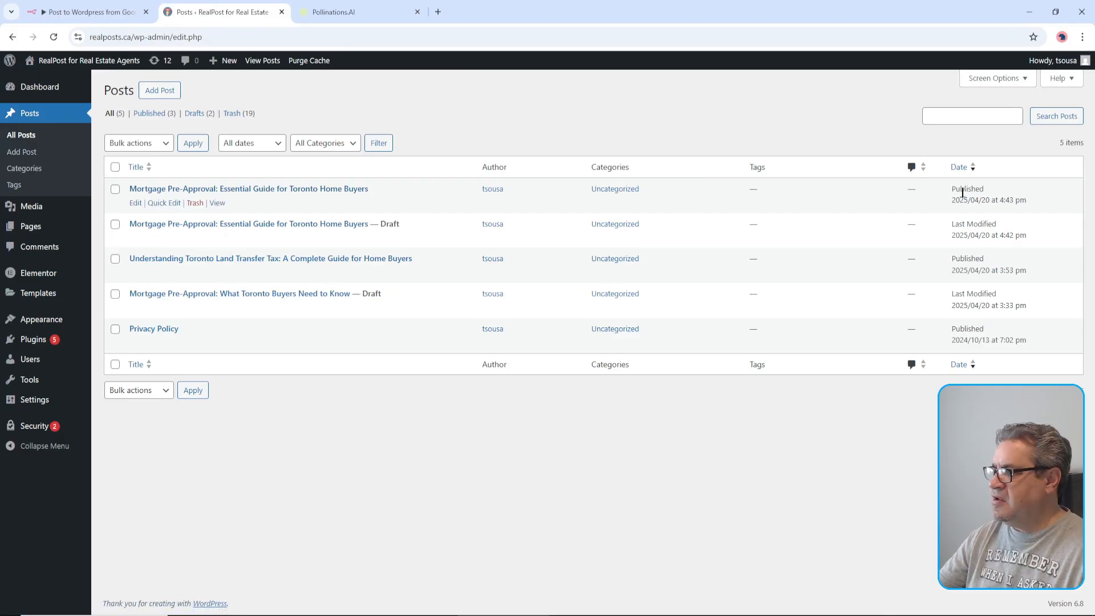
{"action": "left_click", "coordinate": [92, 12]}
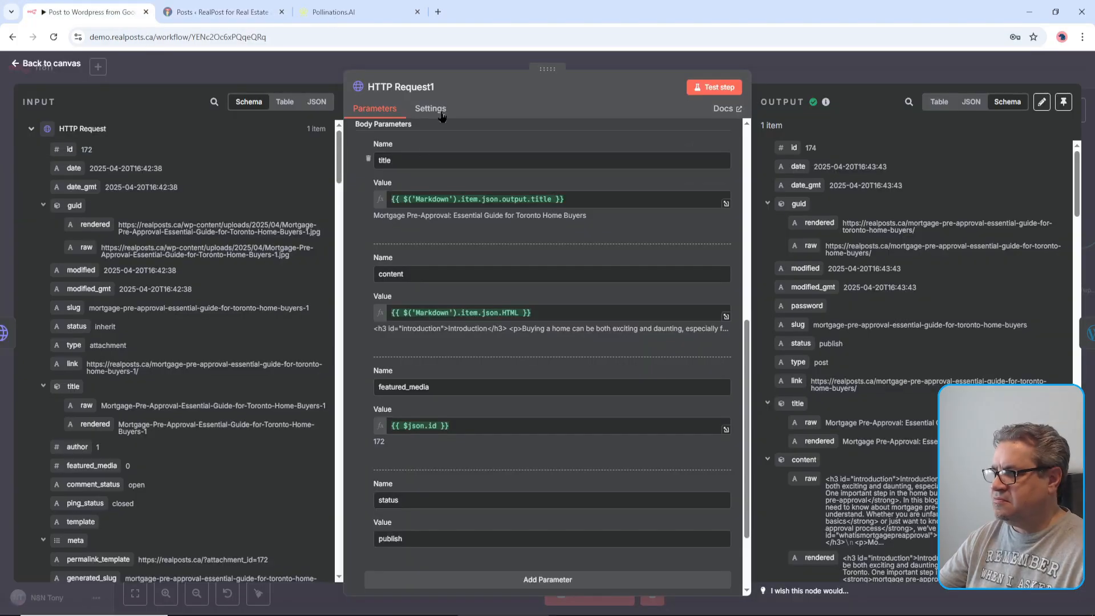
{"action": "left_click", "coordinate": [245, 9]}
{"action": "left_click", "coordinate": [297, 190]}
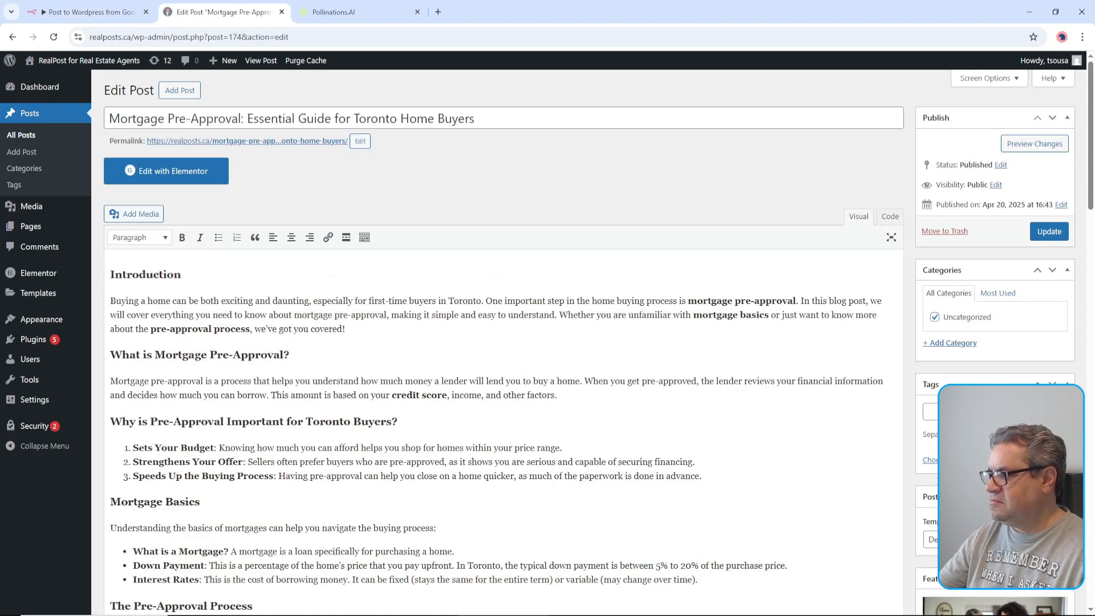
{"action": "scroll", "coordinate": [502, 371], "scroll_direction": "down", "scroll_amount": 5}
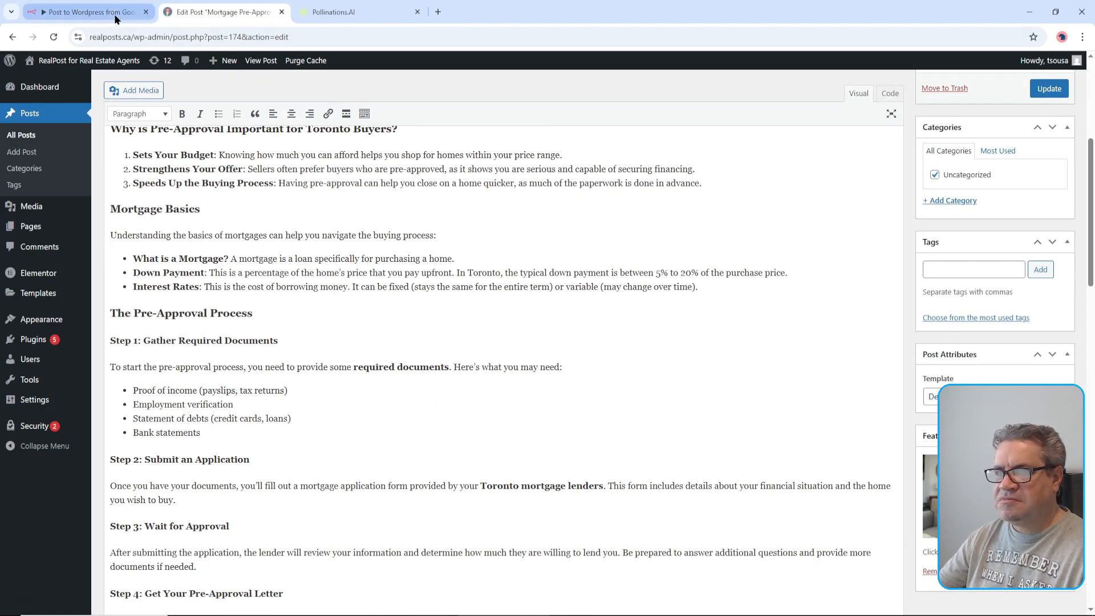
Step: Return to the n8n workflow canvas and run a test of the entire workflow
{"action": "left_click", "coordinate": [114, 14]}
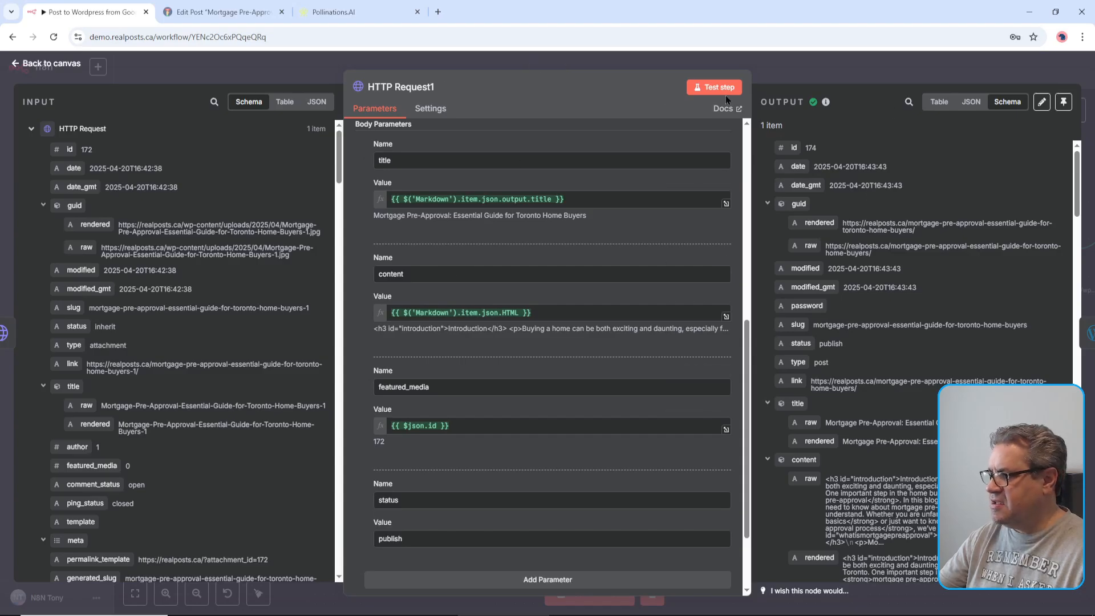
{"action": "left_click", "coordinate": [465, 63]}
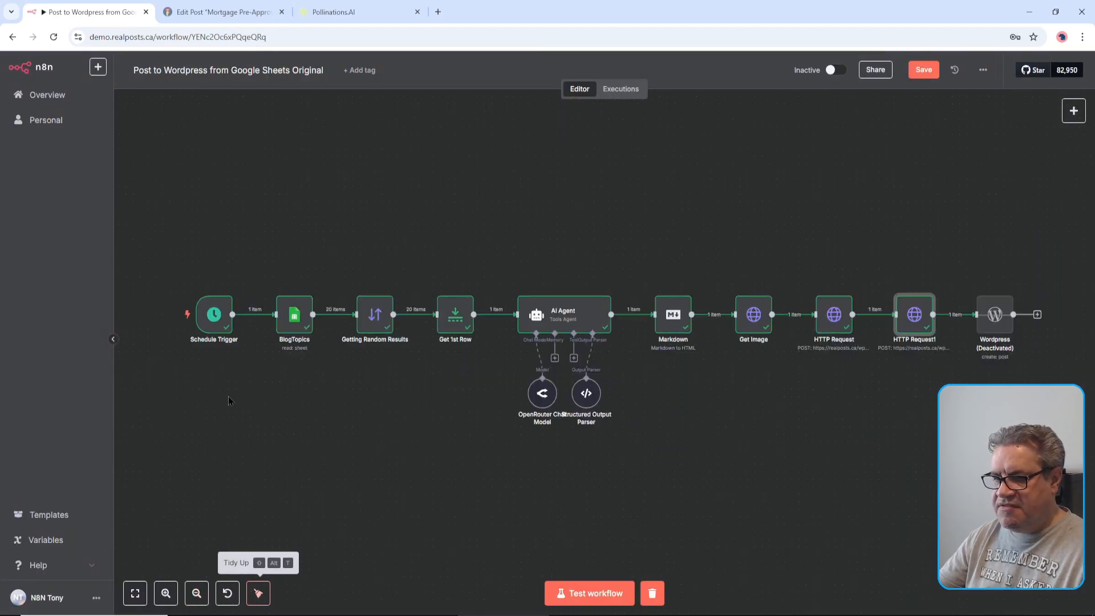
{"action": "left_click", "coordinate": [613, 599]}
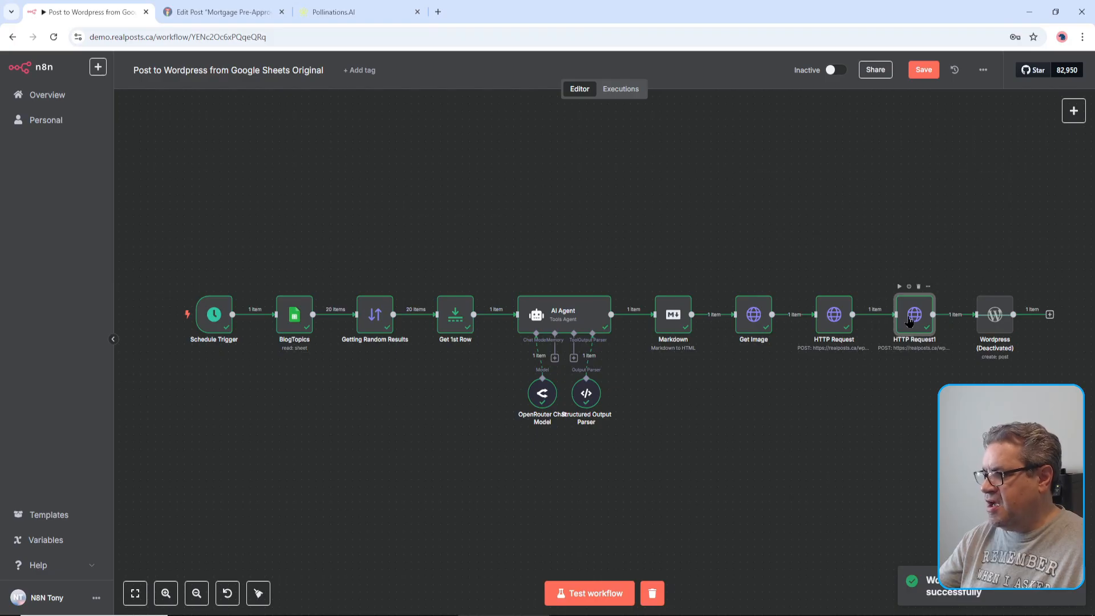
Step: Switch to WordPress and examine the content and featured image of the post "Everything You Need to Know About the Real Estate Closing Process"
{"action": "left_click", "coordinate": [235, 13]}
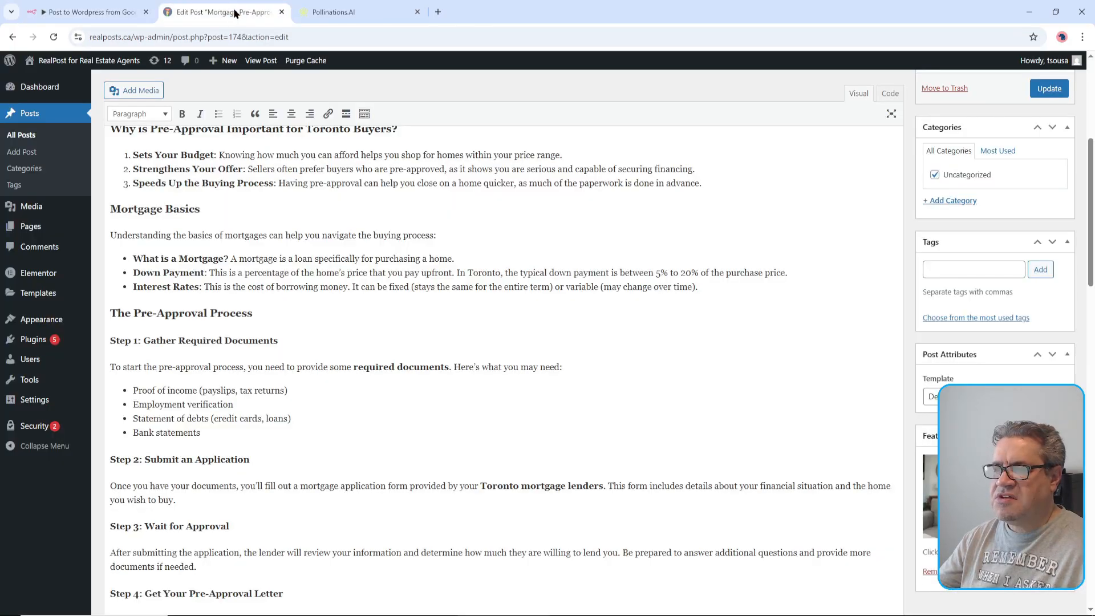
{"action": "left_click", "coordinate": [31, 141]}
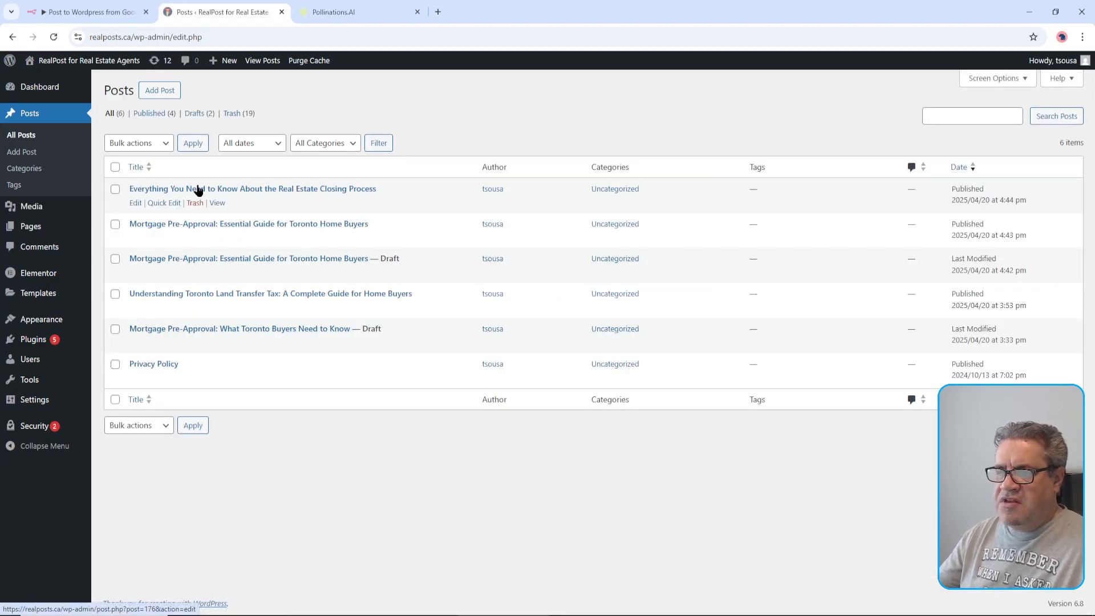
{"action": "left_click", "coordinate": [330, 194]}
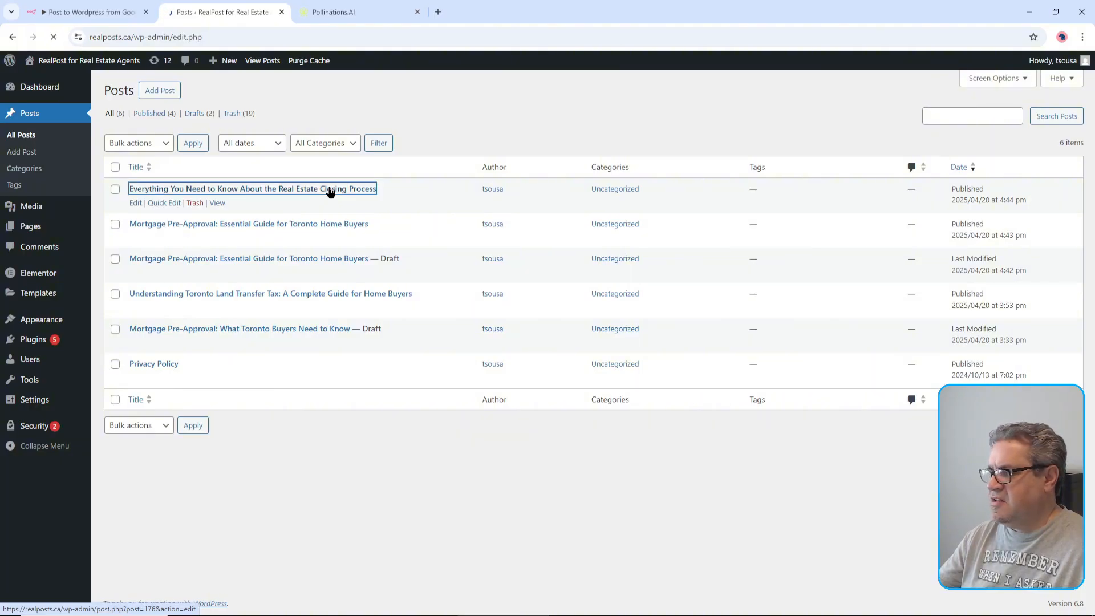
{"action": "scroll", "coordinate": [345, 186], "scroll_direction": "down", "scroll_amount": 5}
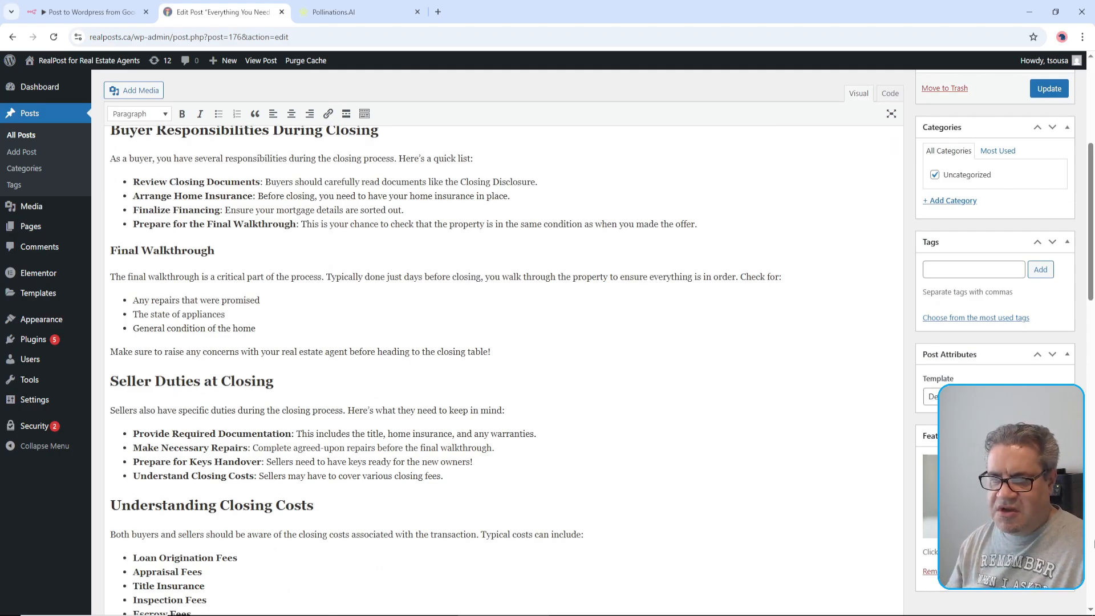
{"action": "left_click", "coordinate": [114, 12]}
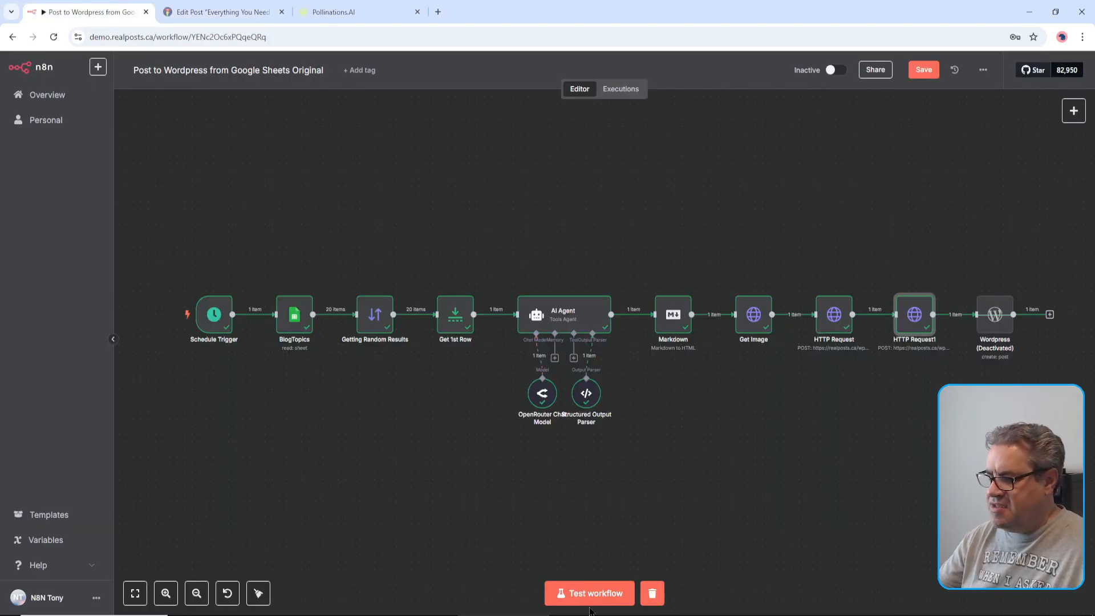